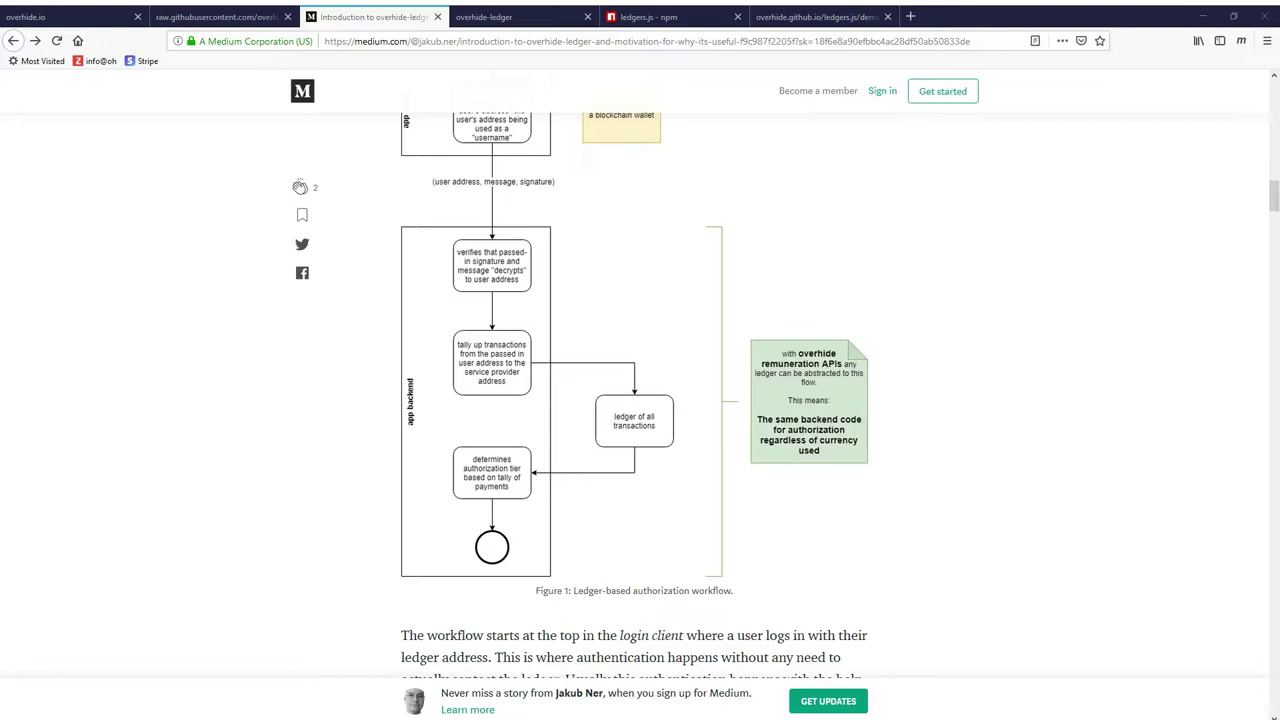
Scroll around Figure 1, the authorization workflow diagram, to read the paragraph below its caption
{"action": "scroll", "coordinate": [702, 412], "scroll_direction": "up", "scroll_amount": 1}
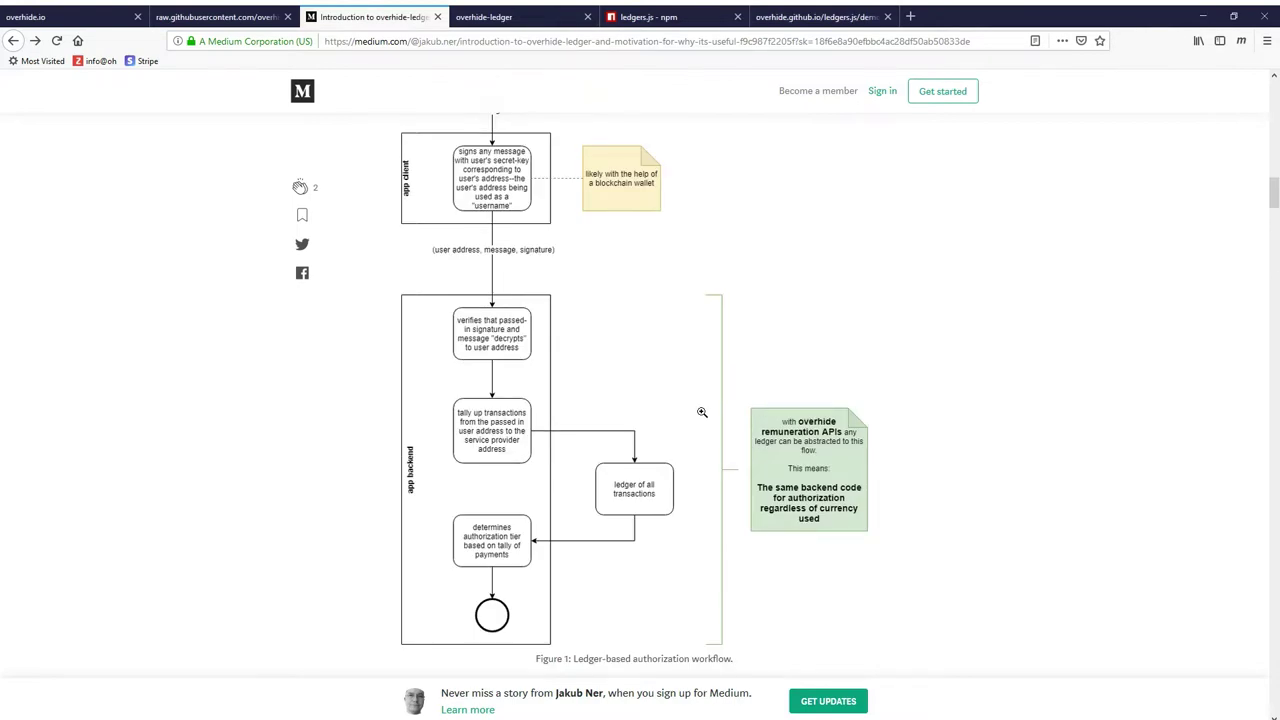
{"action": "scroll", "coordinate": [702, 412], "scroll_direction": "up", "scroll_amount": 1}
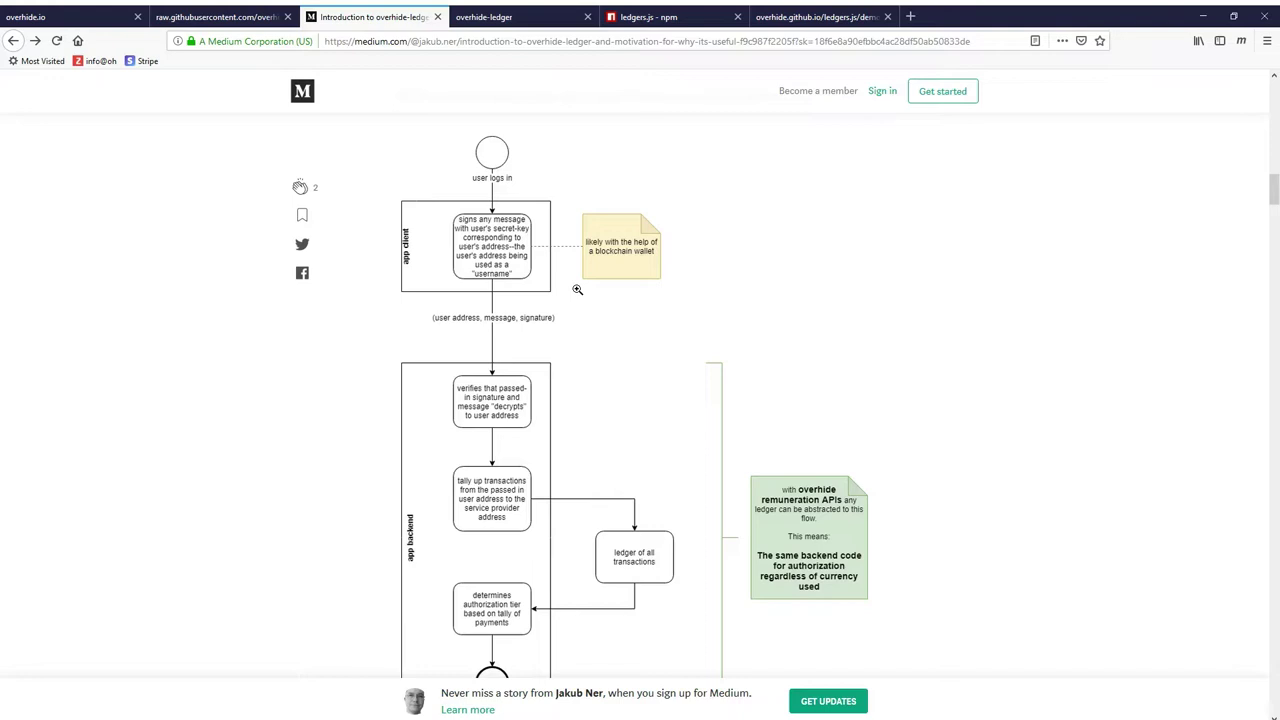
{"action": "scroll", "coordinate": [577, 289], "scroll_direction": "down", "scroll_amount": 1}
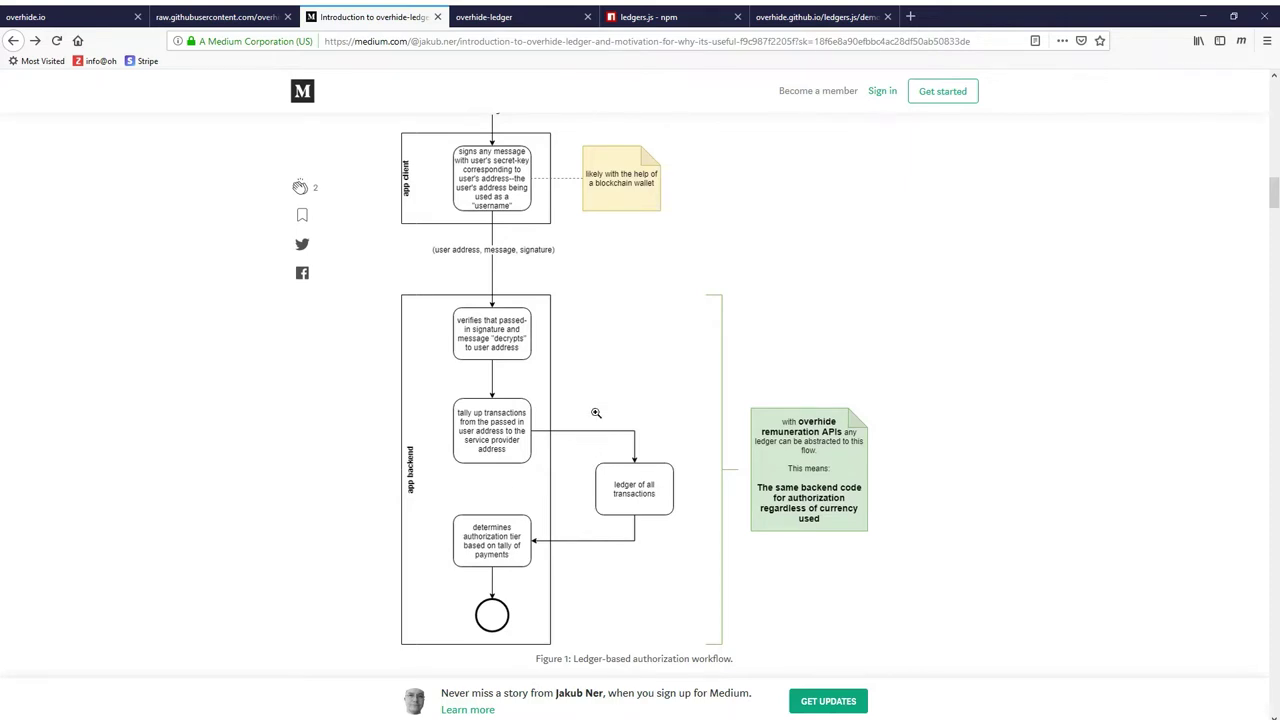
{"action": "scroll", "coordinate": [596, 412], "scroll_direction": "down", "scroll_amount": 1}
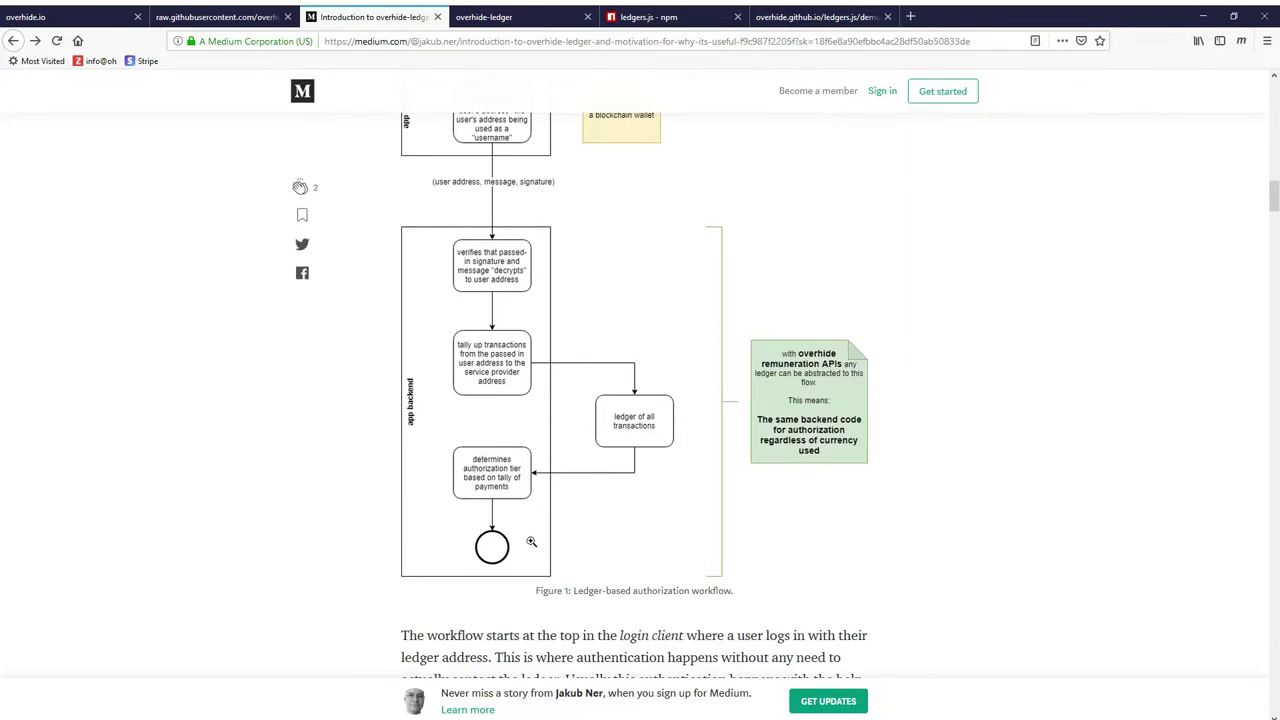
{"action": "scroll", "coordinate": [531, 539], "scroll_direction": "up", "scroll_amount": 1}
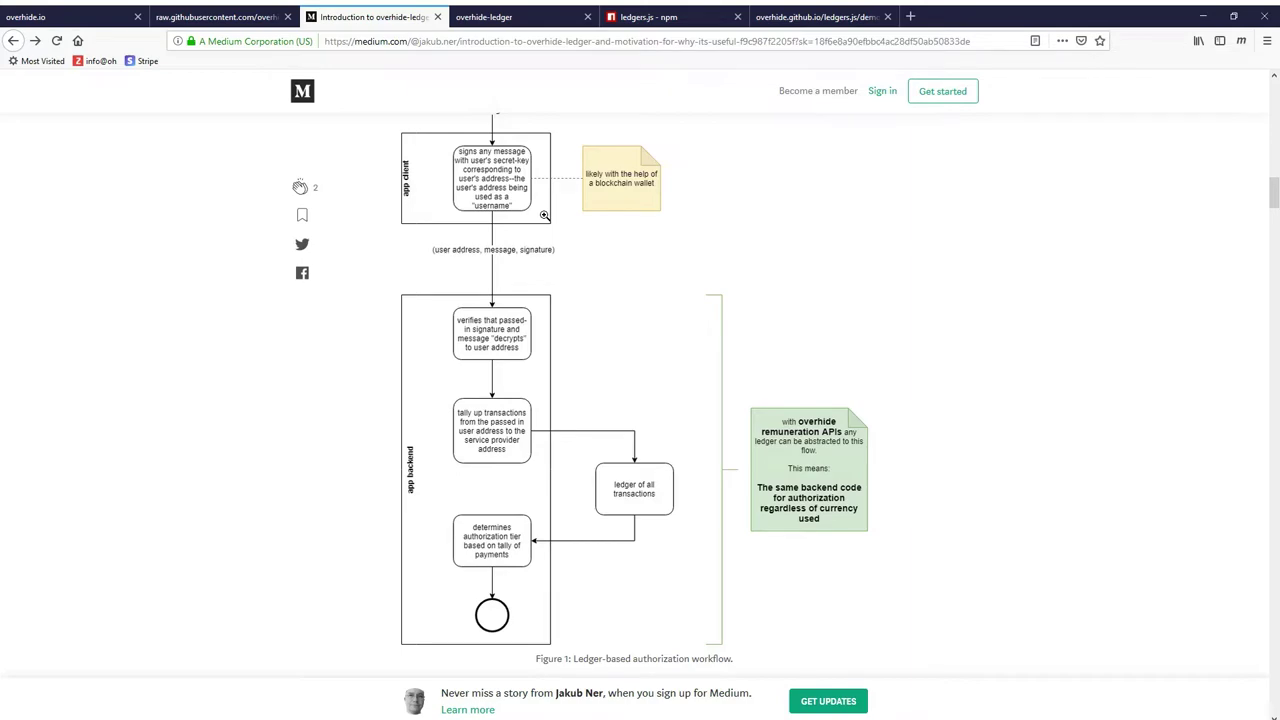
Scroll past Figures 2–6, then back up to 'What Does overhide-ledger Do?' and Figure 5
{"action": "scroll", "coordinate": [630, 283], "scroll_direction": "down", "scroll_amount": 10}
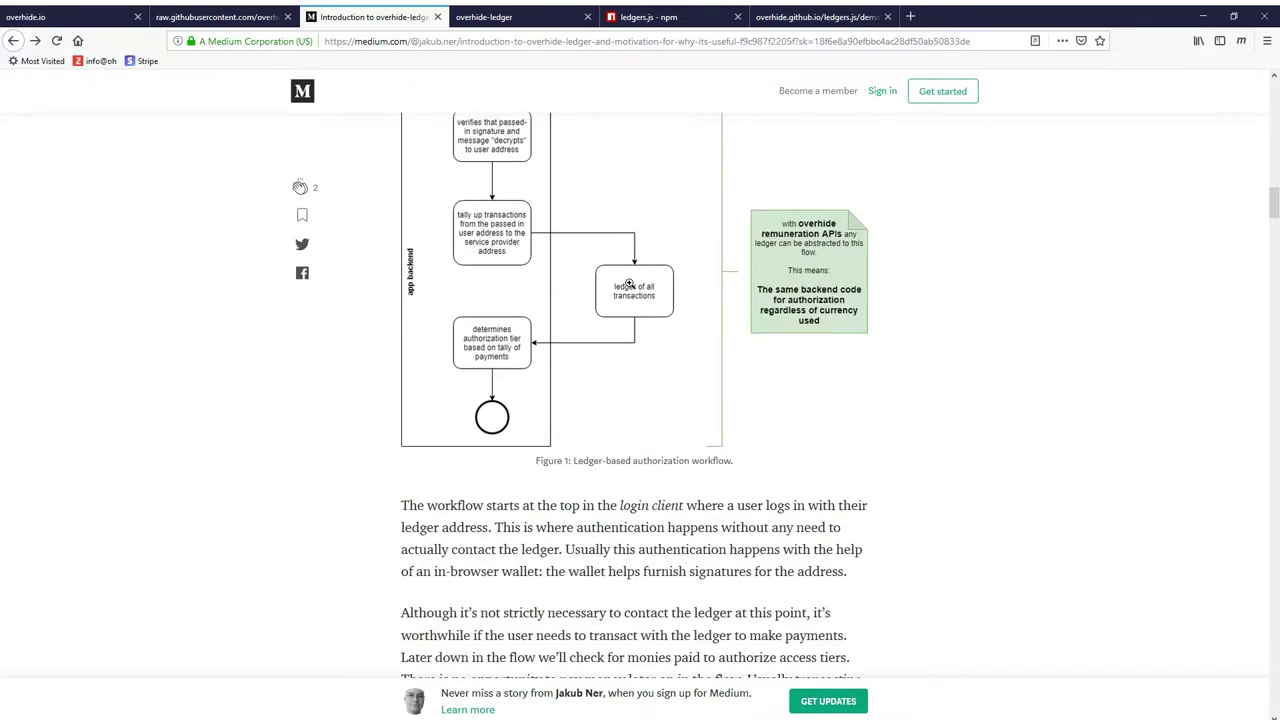
{"action": "scroll", "coordinate": [628, 283], "scroll_direction": "down", "scroll_amount": 7}
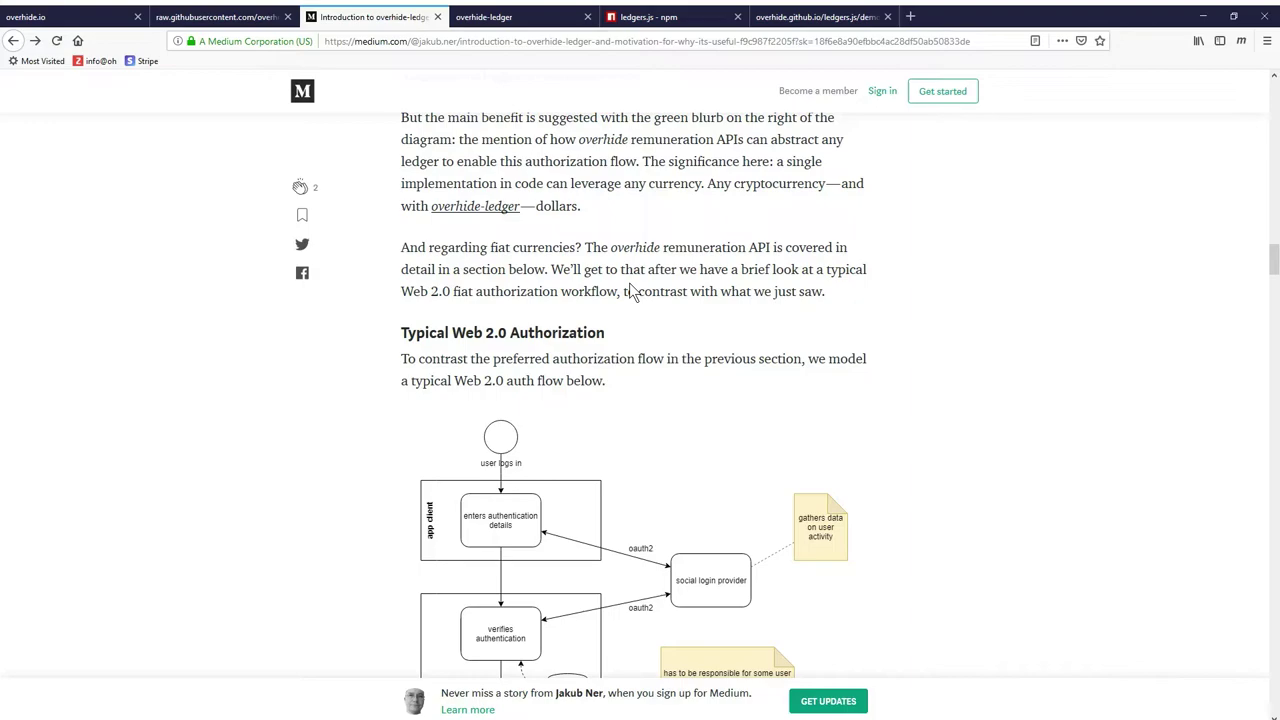
{"action": "scroll", "coordinate": [630, 290], "scroll_direction": "down", "scroll_amount": 10}
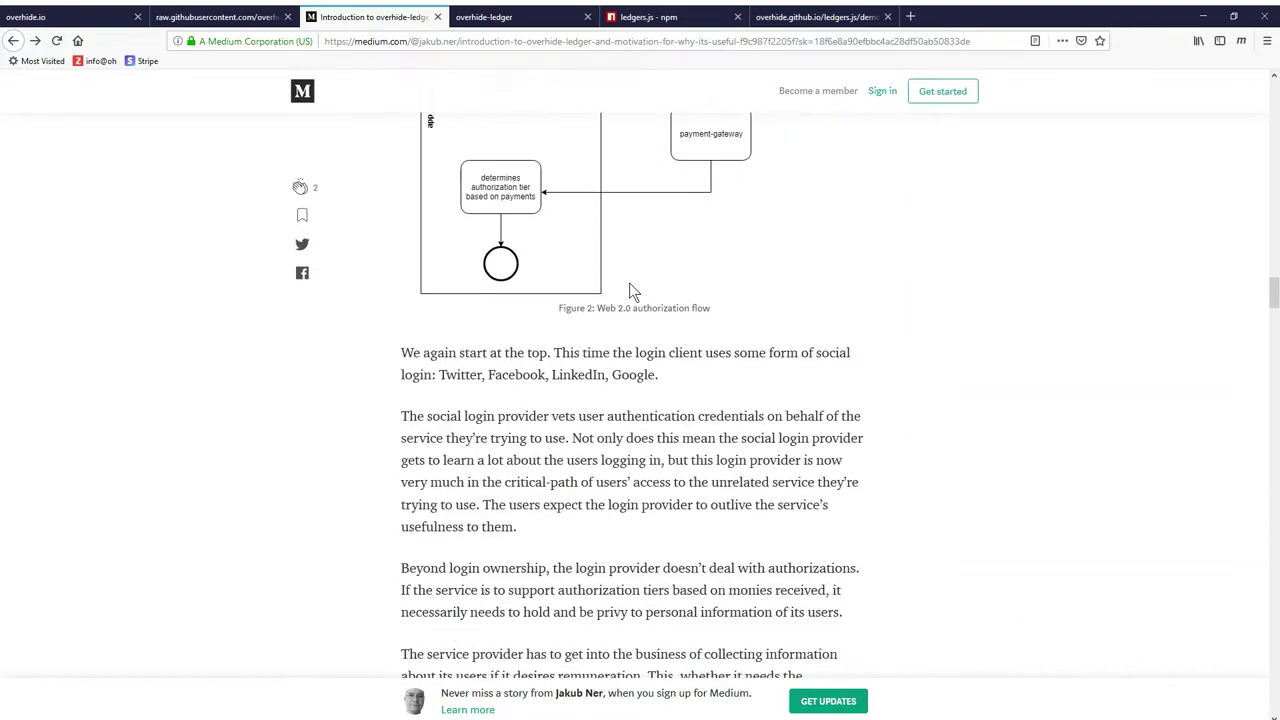
{"action": "scroll", "coordinate": [630, 290], "scroll_direction": "down", "scroll_amount": 12}
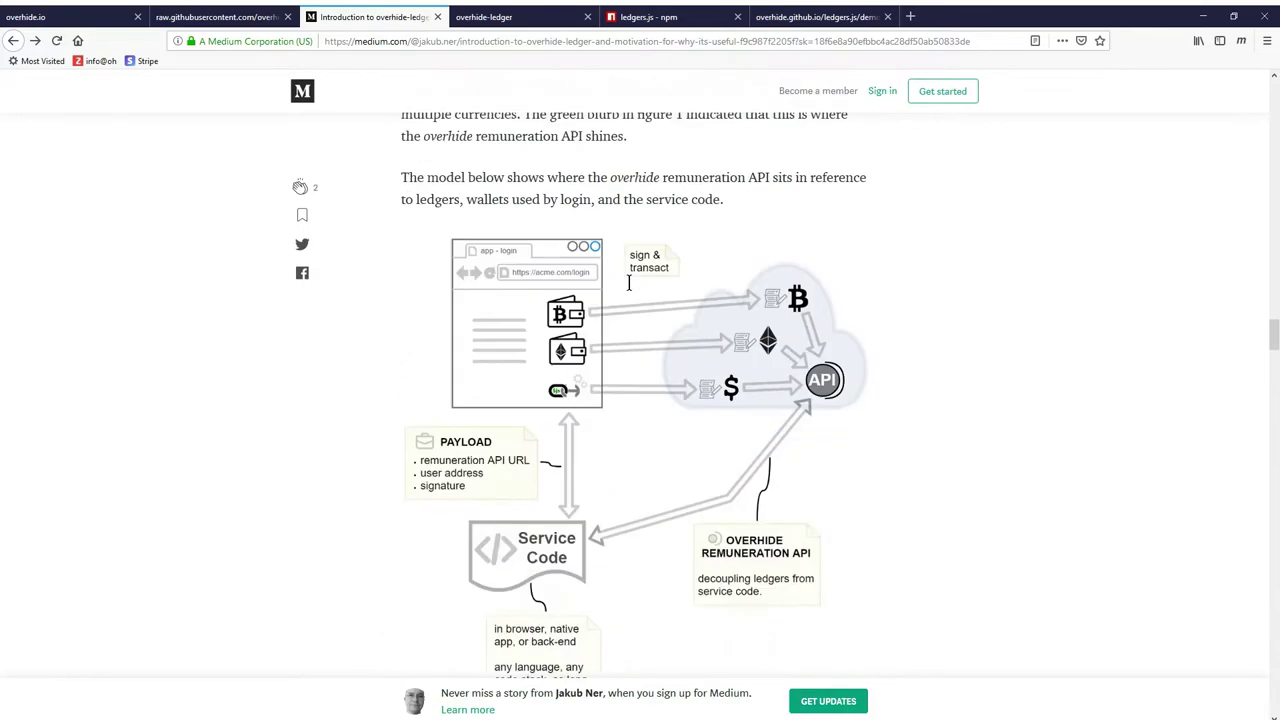
{"action": "scroll", "coordinate": [628, 284], "scroll_direction": "down", "scroll_amount": 14}
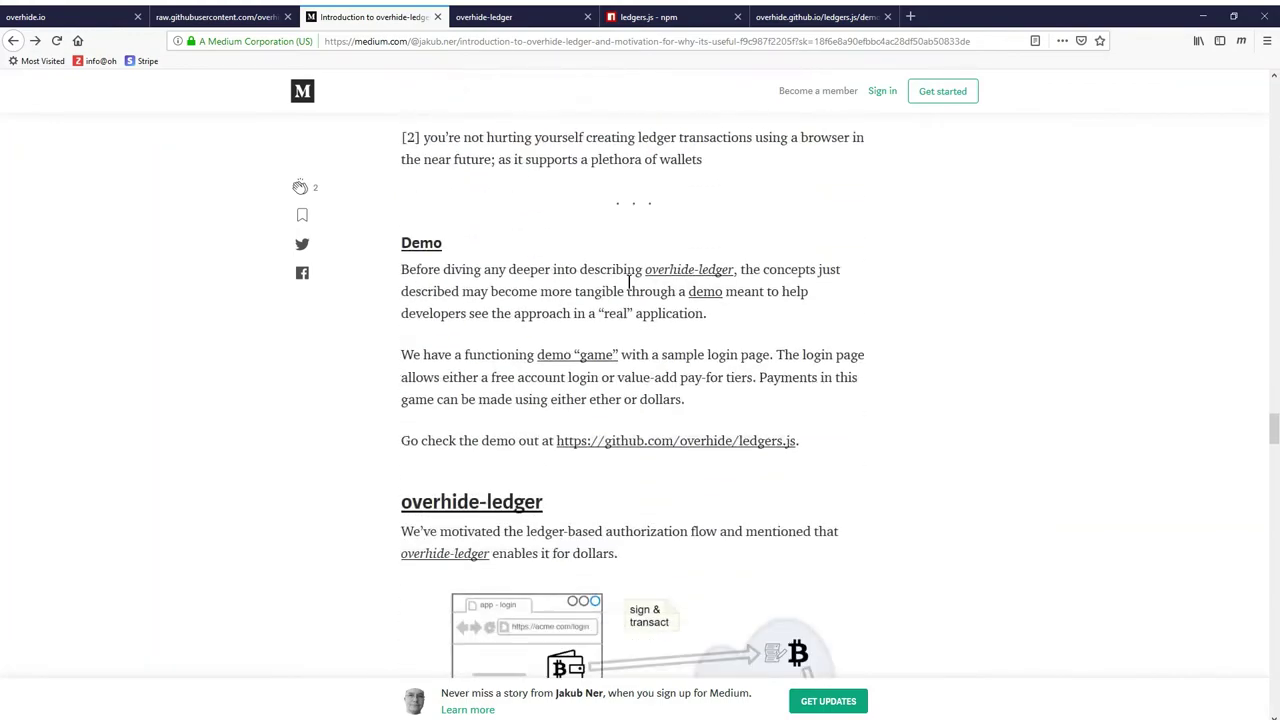
{"action": "scroll", "coordinate": [628, 284], "scroll_direction": "down", "scroll_amount": 14}
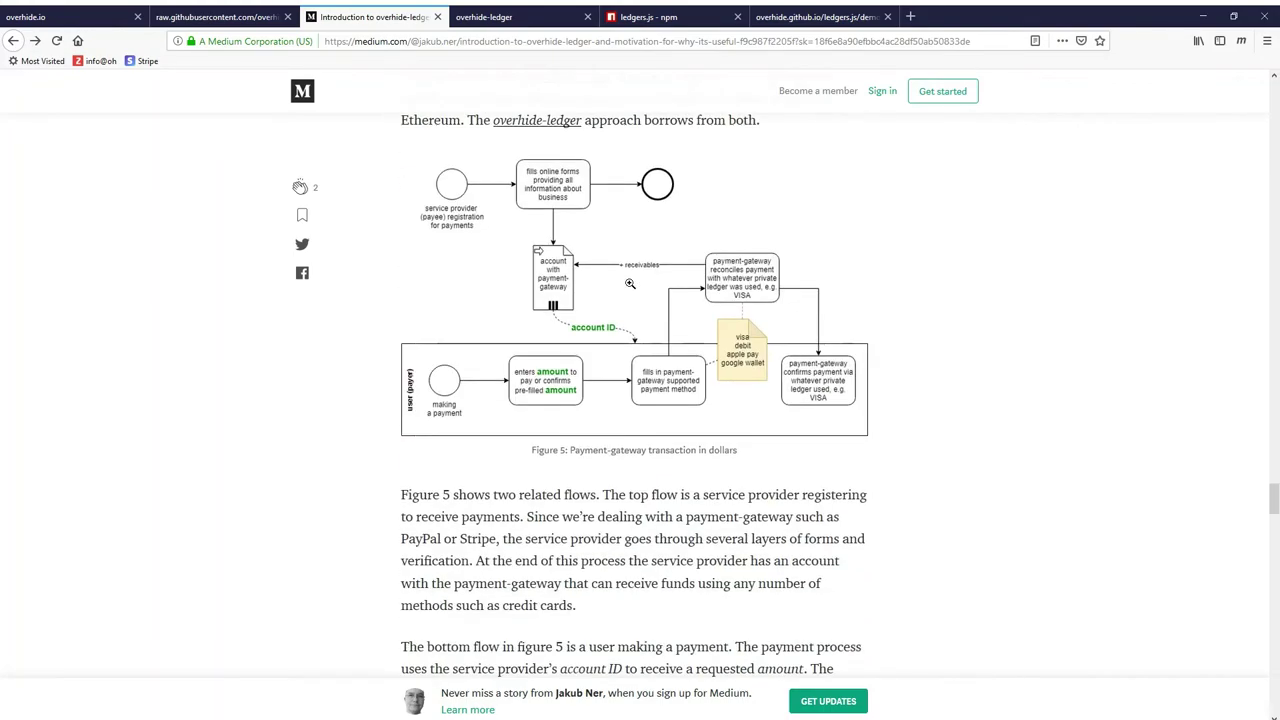
{"action": "scroll", "coordinate": [630, 284], "scroll_direction": "up", "scroll_amount": 2}
{"action": "scroll", "coordinate": [630, 284], "scroll_direction": "down", "scroll_amount": 1}
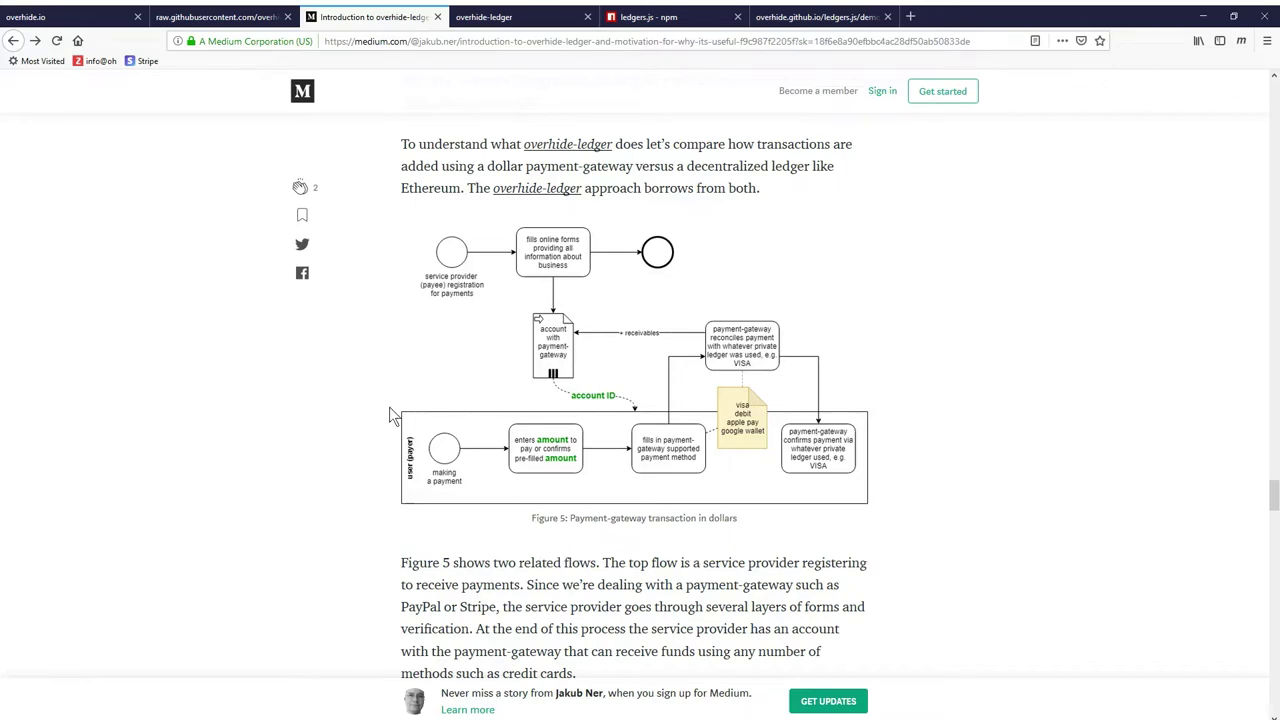
{"action": "scroll", "coordinate": [366, 486], "scroll_direction": "down", "scroll_amount": 5}
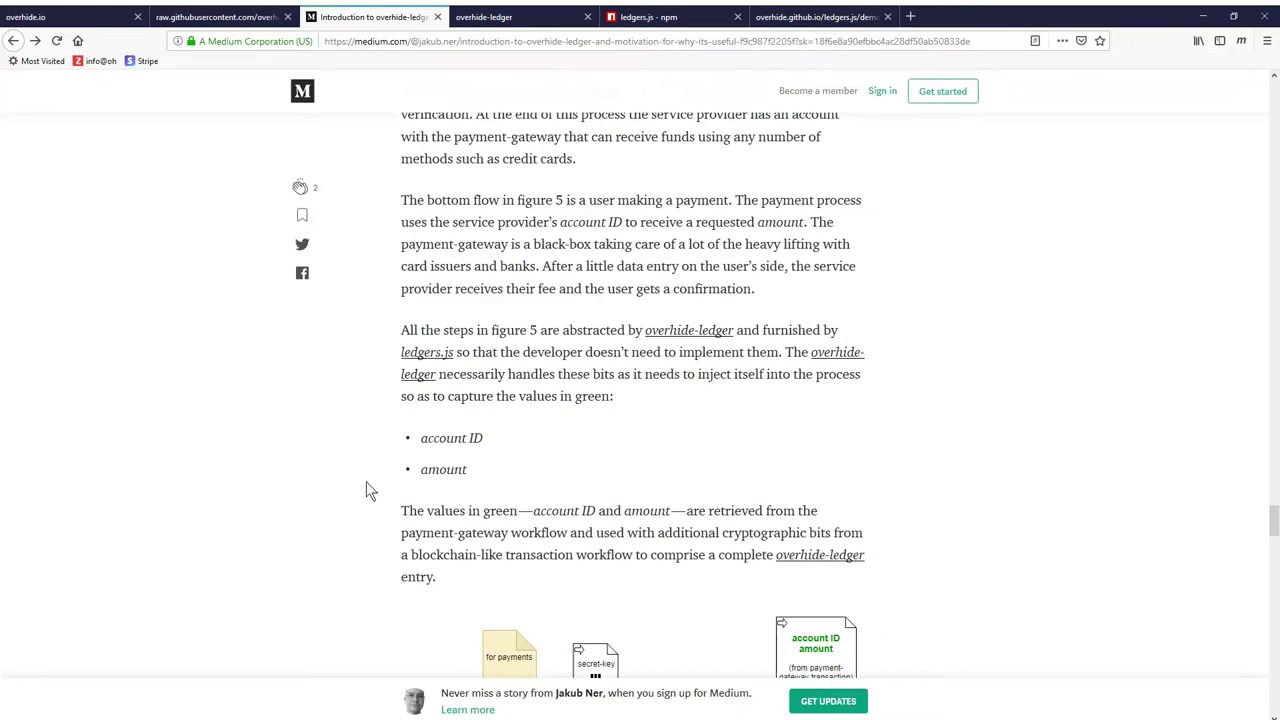
{"action": "scroll", "coordinate": [366, 490], "scroll_direction": "down", "scroll_amount": 2}
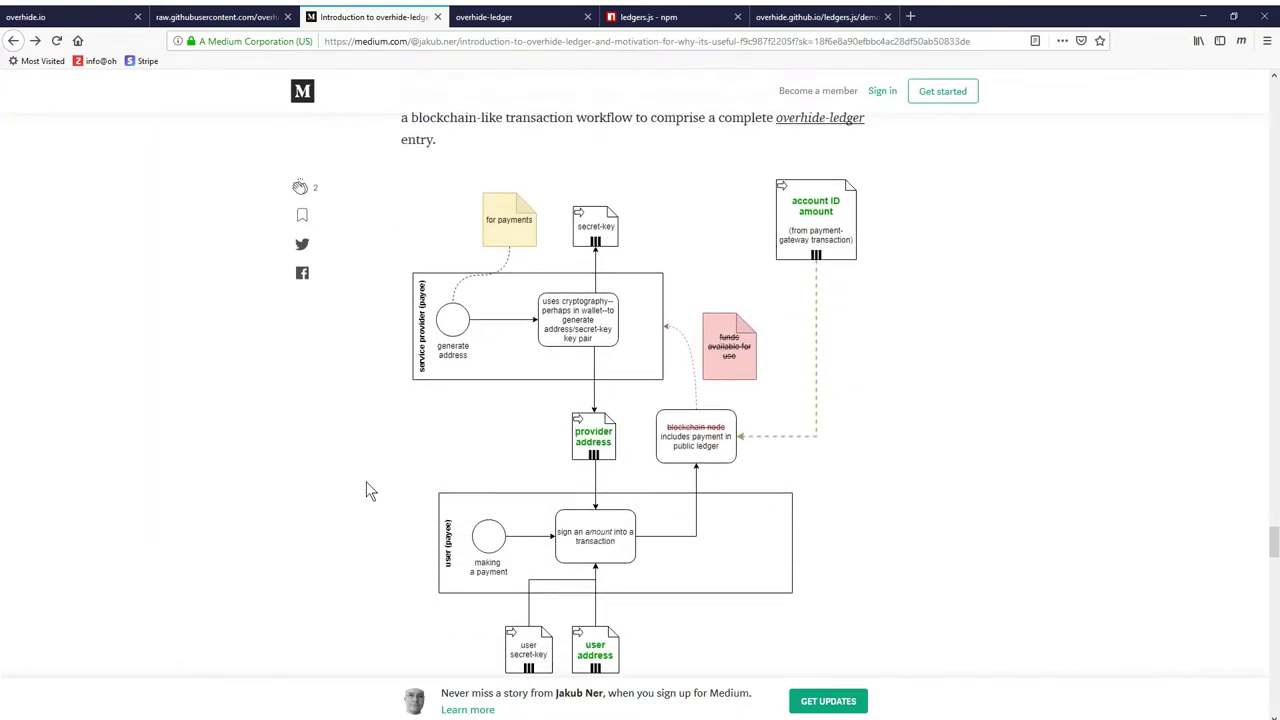
{"action": "scroll", "coordinate": [366, 490], "scroll_direction": "down", "scroll_amount": 1}
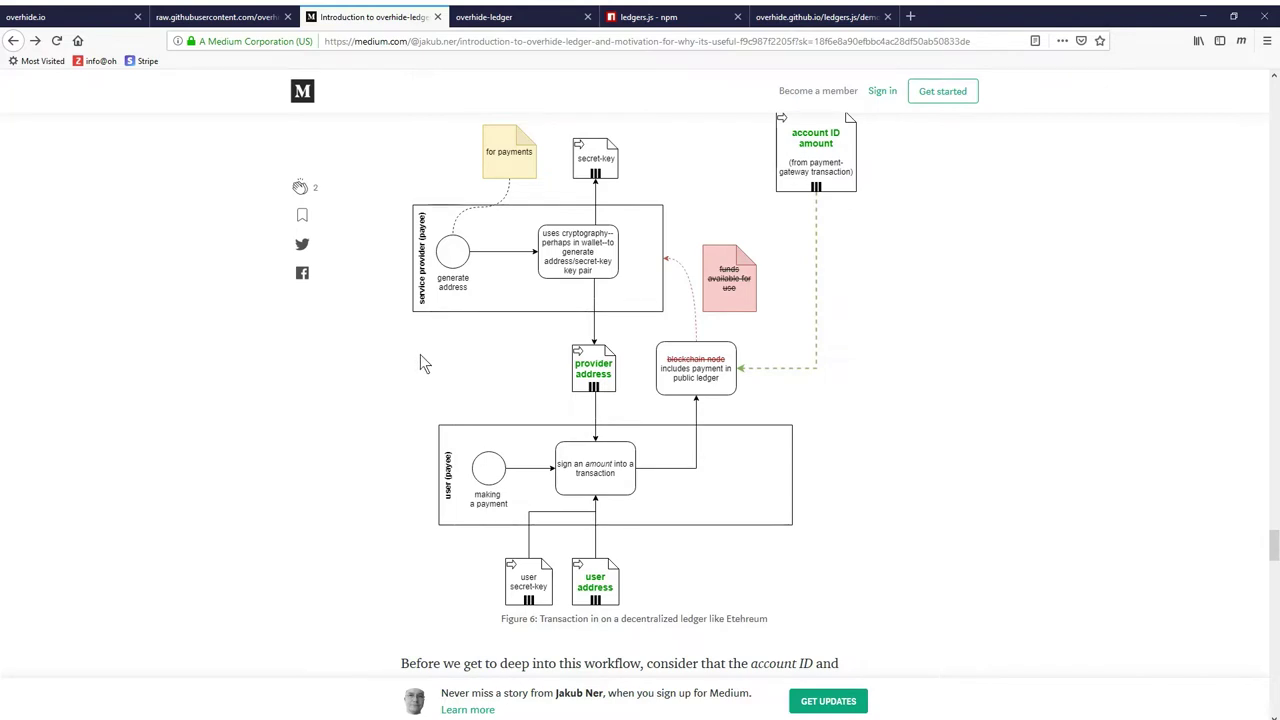
{"action": "scroll", "coordinate": [420, 354], "scroll_direction": "up", "scroll_amount": 12}
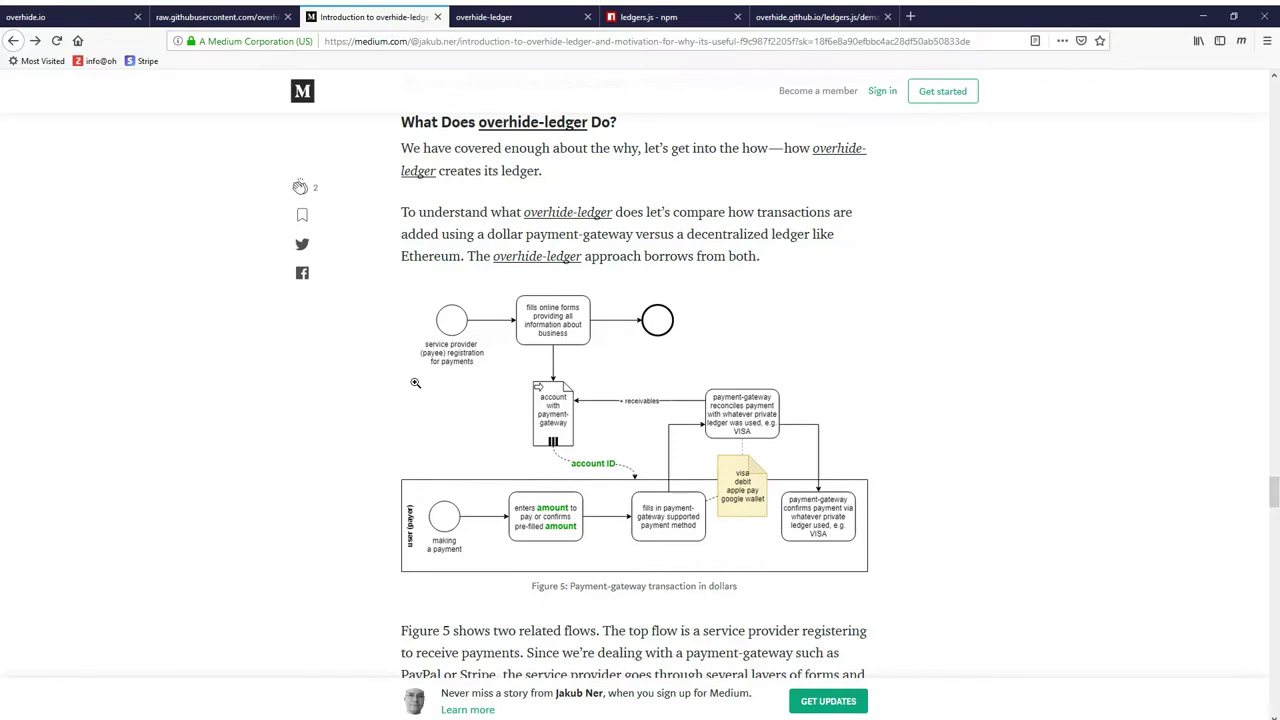
{"action": "scroll", "coordinate": [415, 382], "scroll_direction": "down", "scroll_amount": 1}
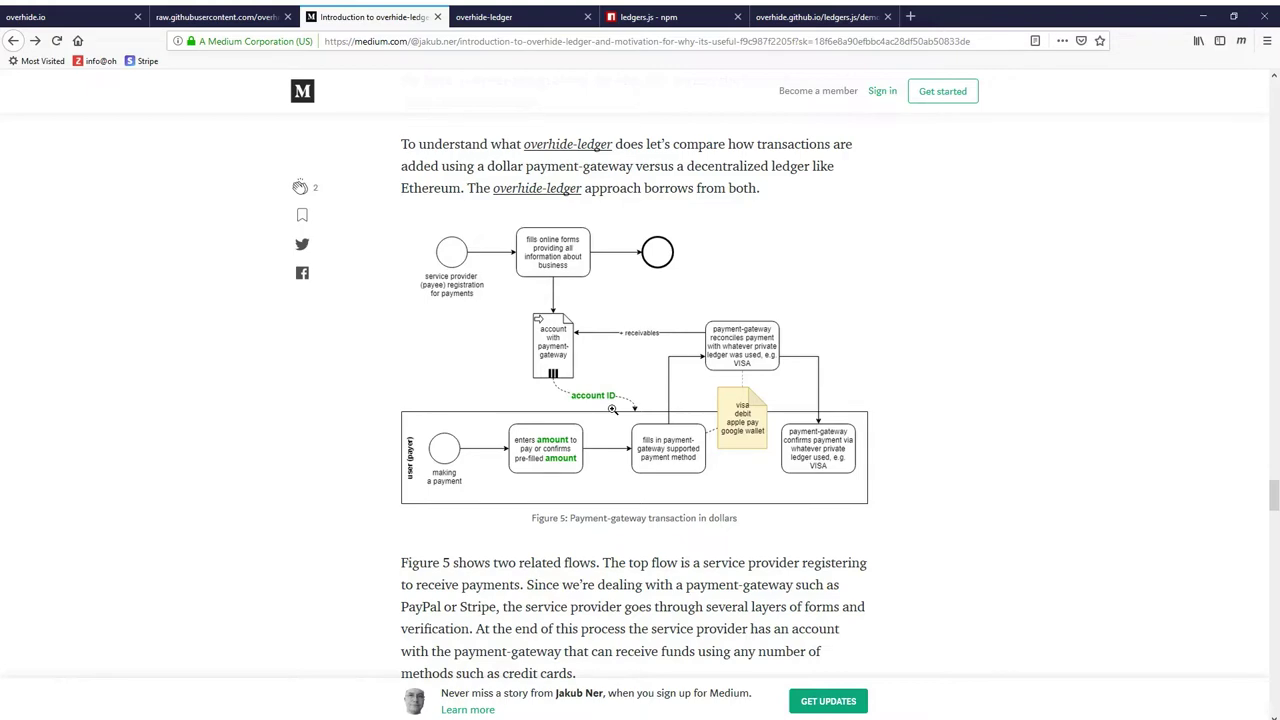
{"action": "scroll", "coordinate": [612, 409], "scroll_direction": "down", "scroll_amount": 10}
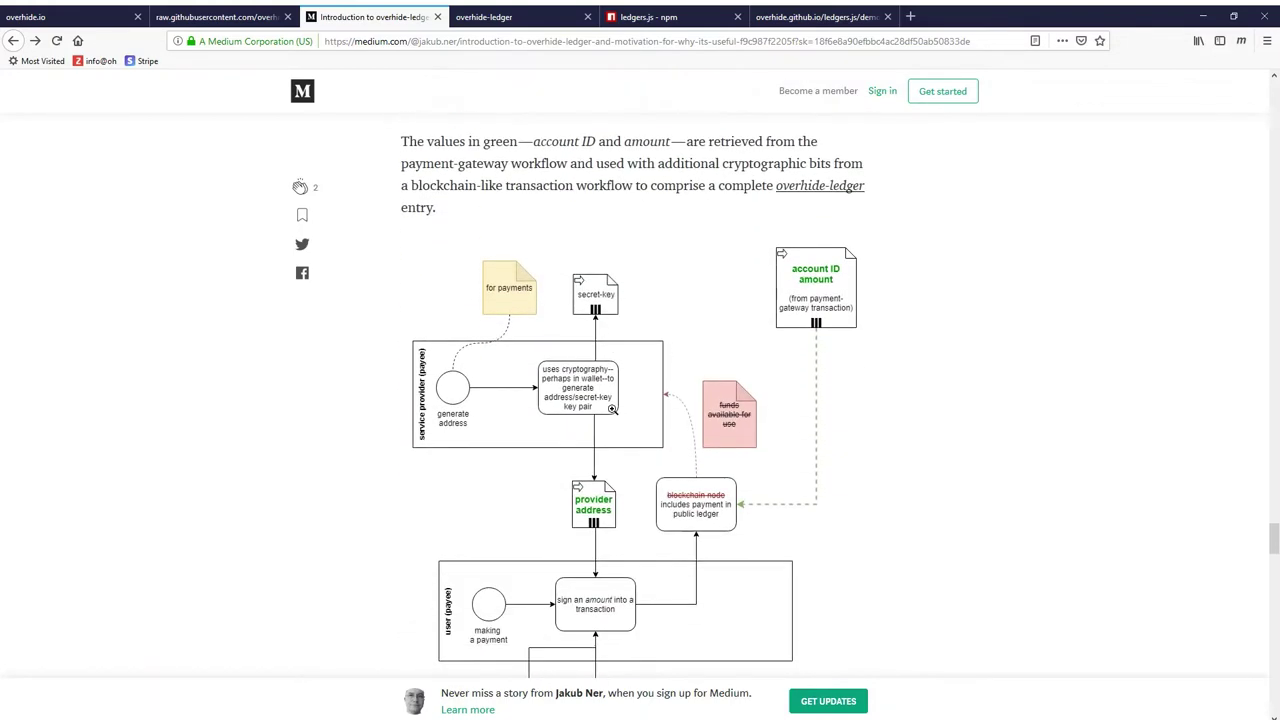
{"action": "scroll", "coordinate": [612, 409], "scroll_direction": "down", "scroll_amount": 1}
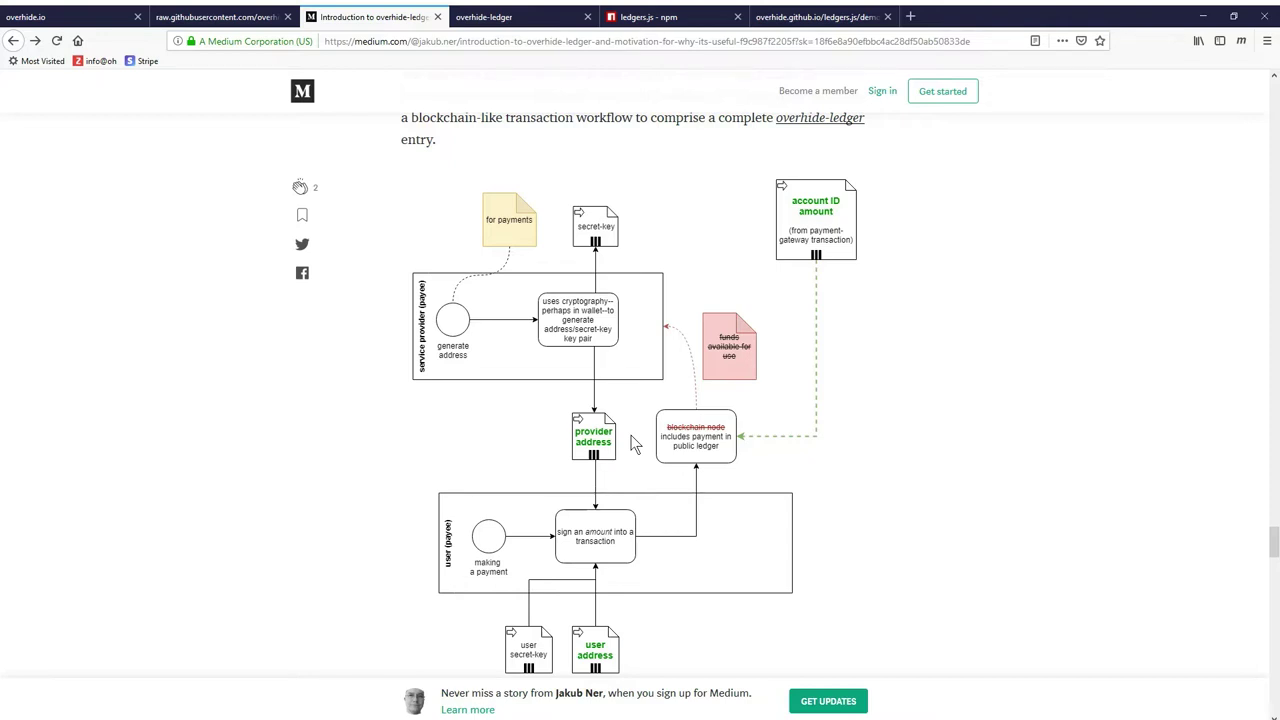
{"action": "scroll", "coordinate": [633, 445], "scroll_direction": "up", "scroll_amount": 1}
{"action": "scroll", "coordinate": [644, 397], "scroll_direction": "up", "scroll_amount": 2}
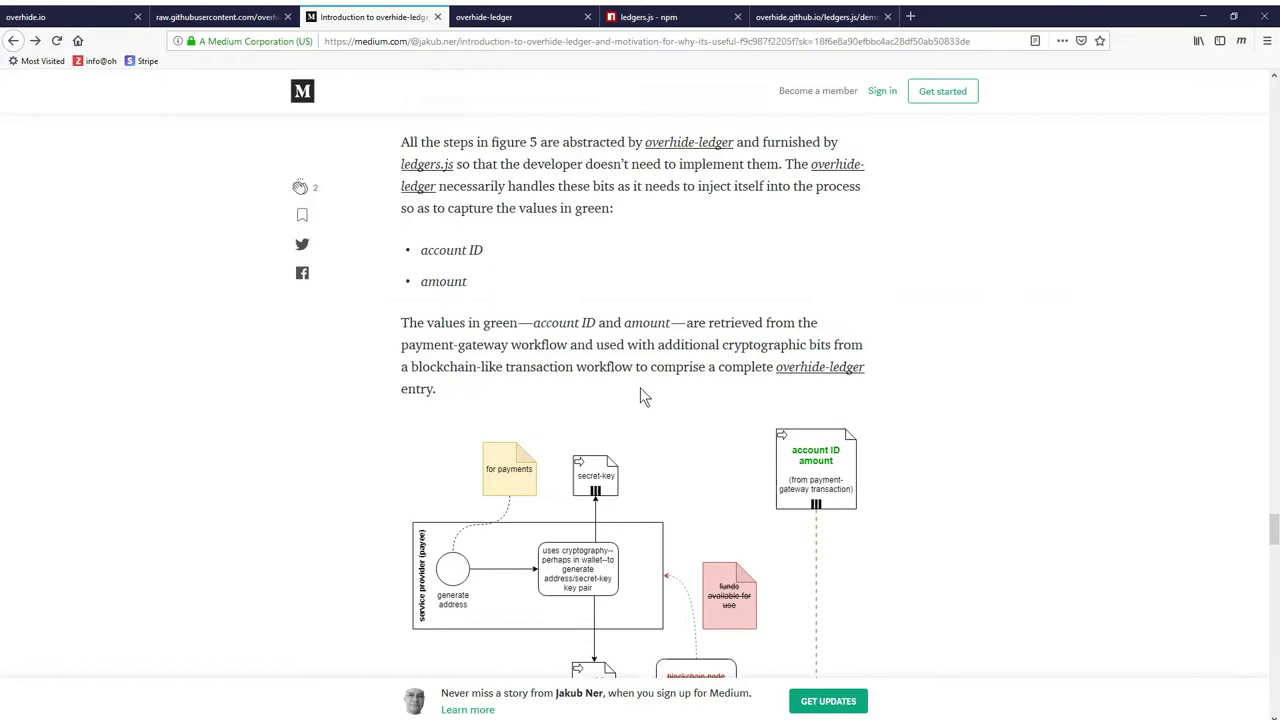
{"action": "scroll", "coordinate": [644, 397], "scroll_direction": "up", "scroll_amount": 6}
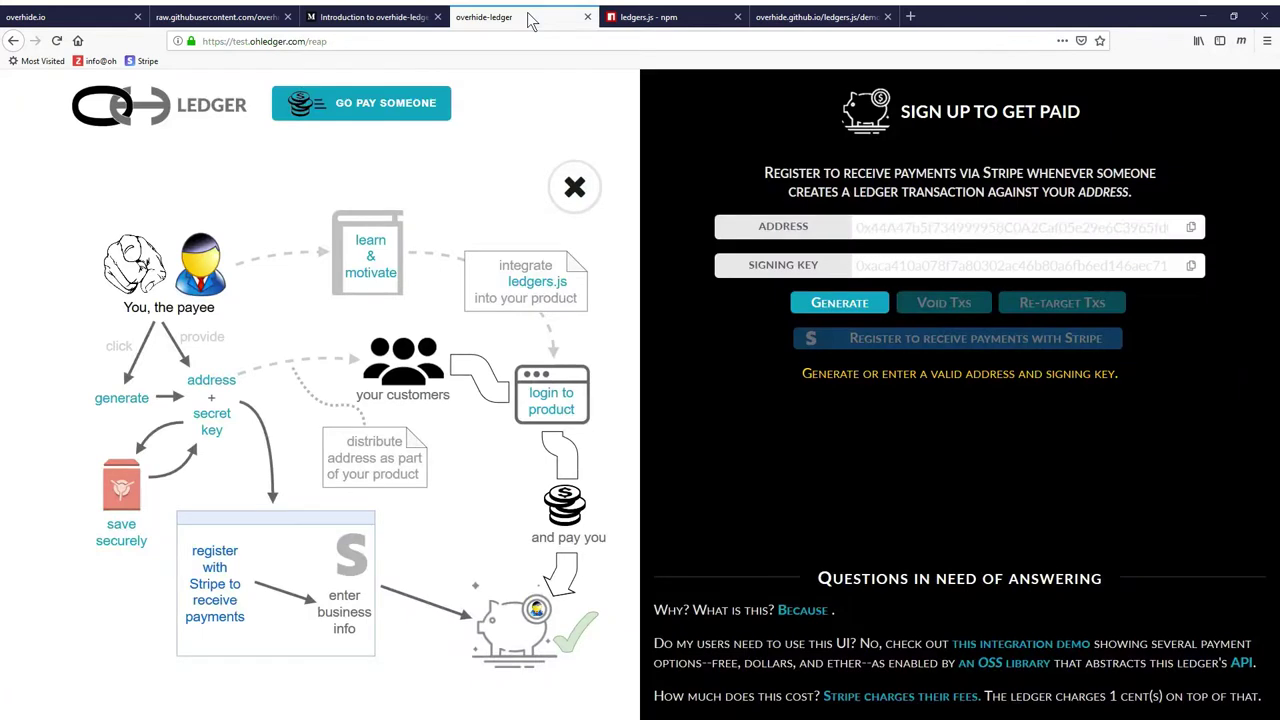
Load ohledger.com in the overhide-ledger tab and open the $USD ledger's Pay Someone page
{"action": "left_click", "coordinate": [530, 18]}
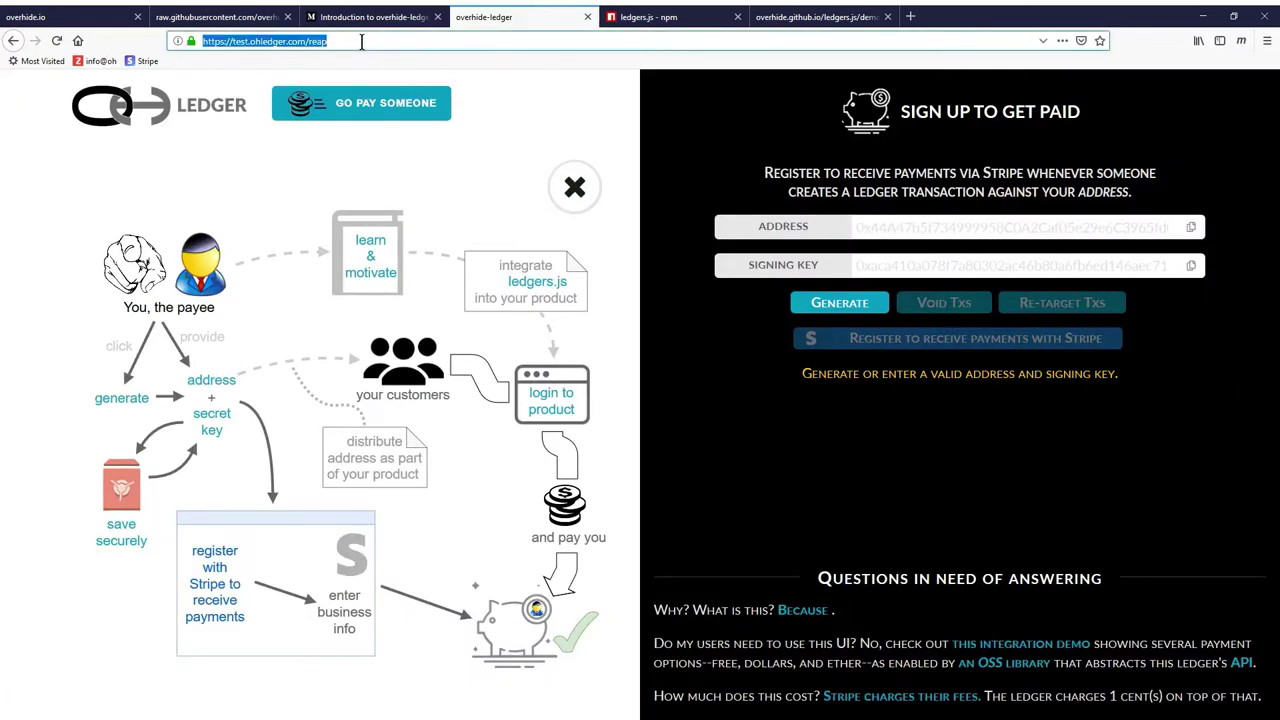
{"action": "type", "text": "ohledger.com/"}
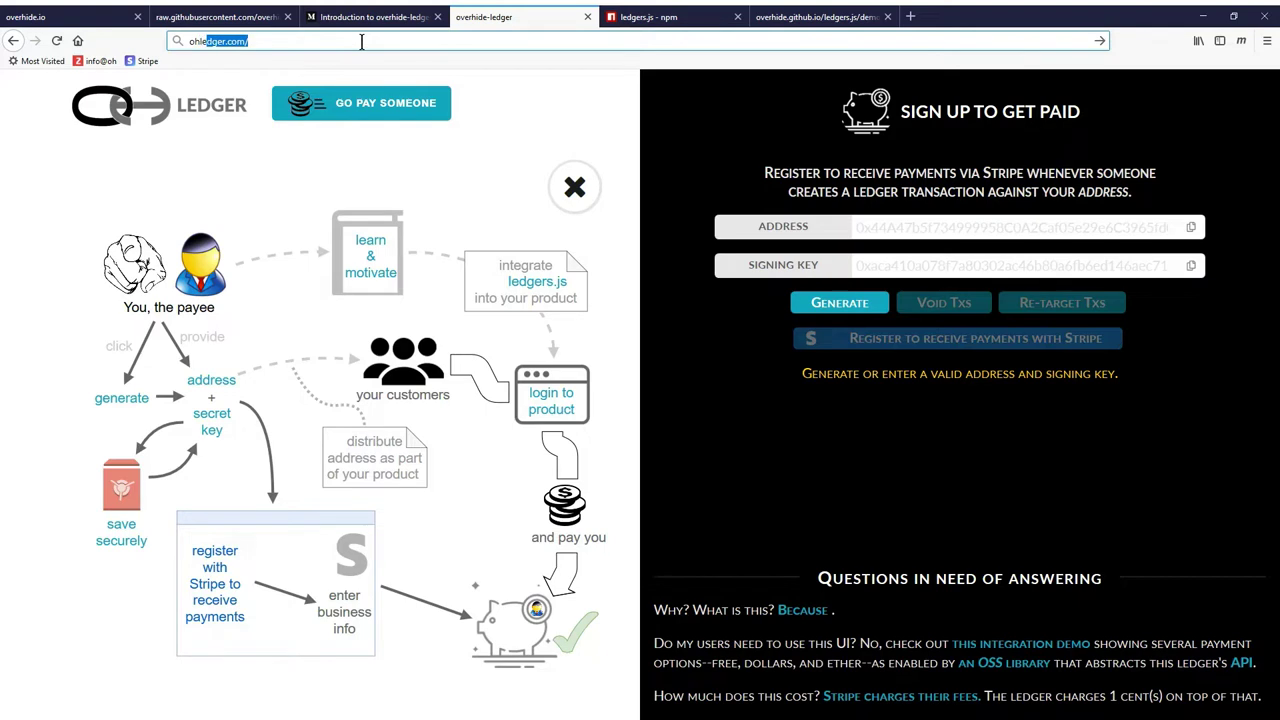
{"action": "key", "text": "Return"}
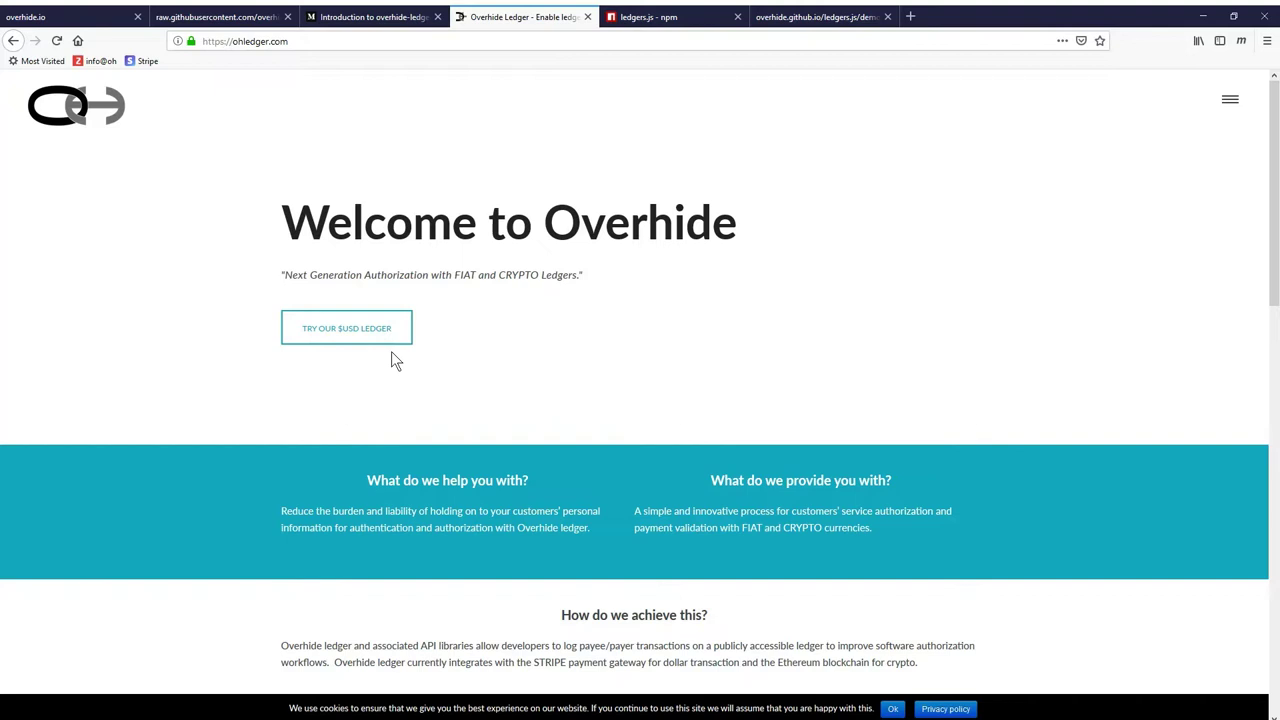
{"action": "left_click", "coordinate": [350, 330]}
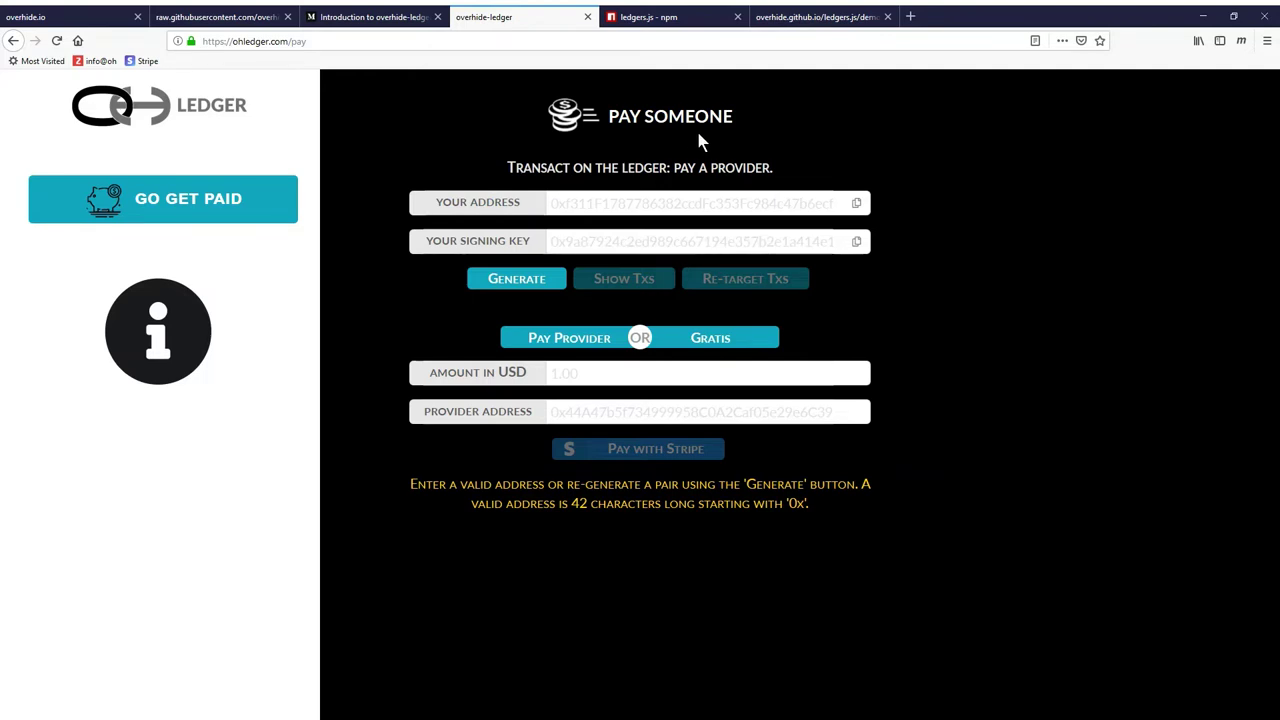
View the payee workflow on Sign Up to Get Paid, then load test.ohledger.com/reap instead
{"action": "left_click", "coordinate": [180, 205]}
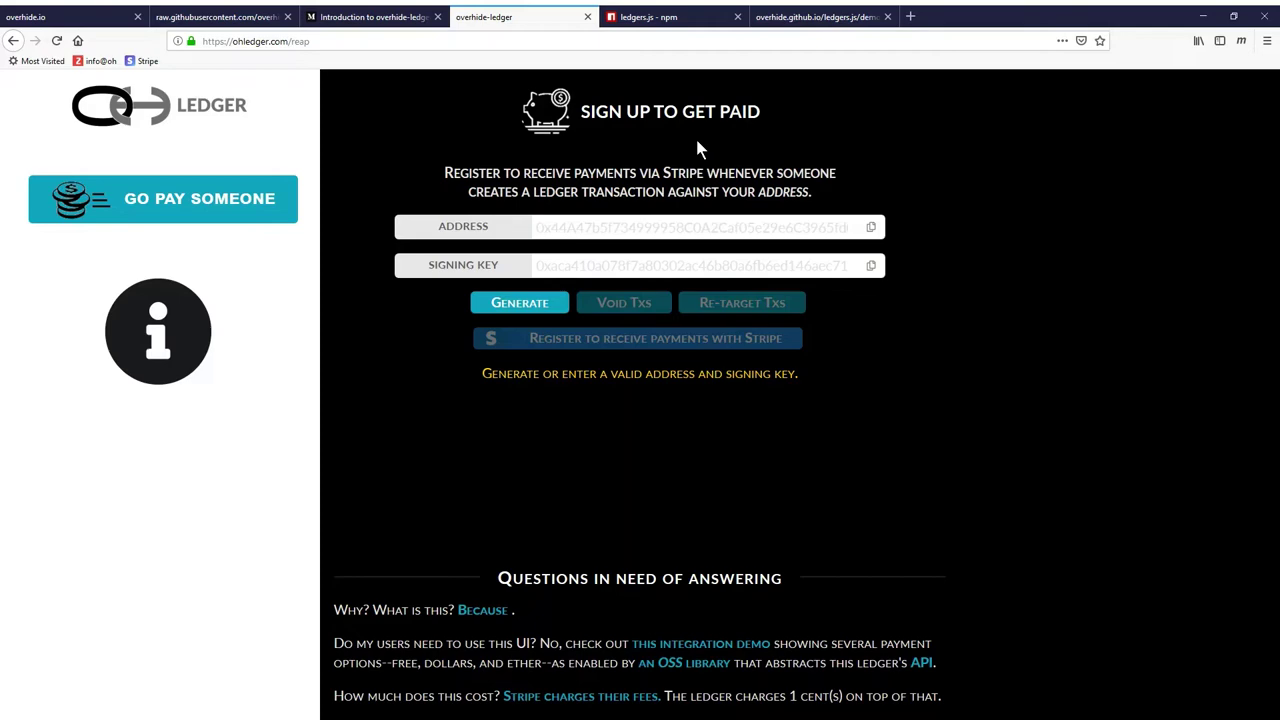
{"action": "left_click", "coordinate": [178, 330]}
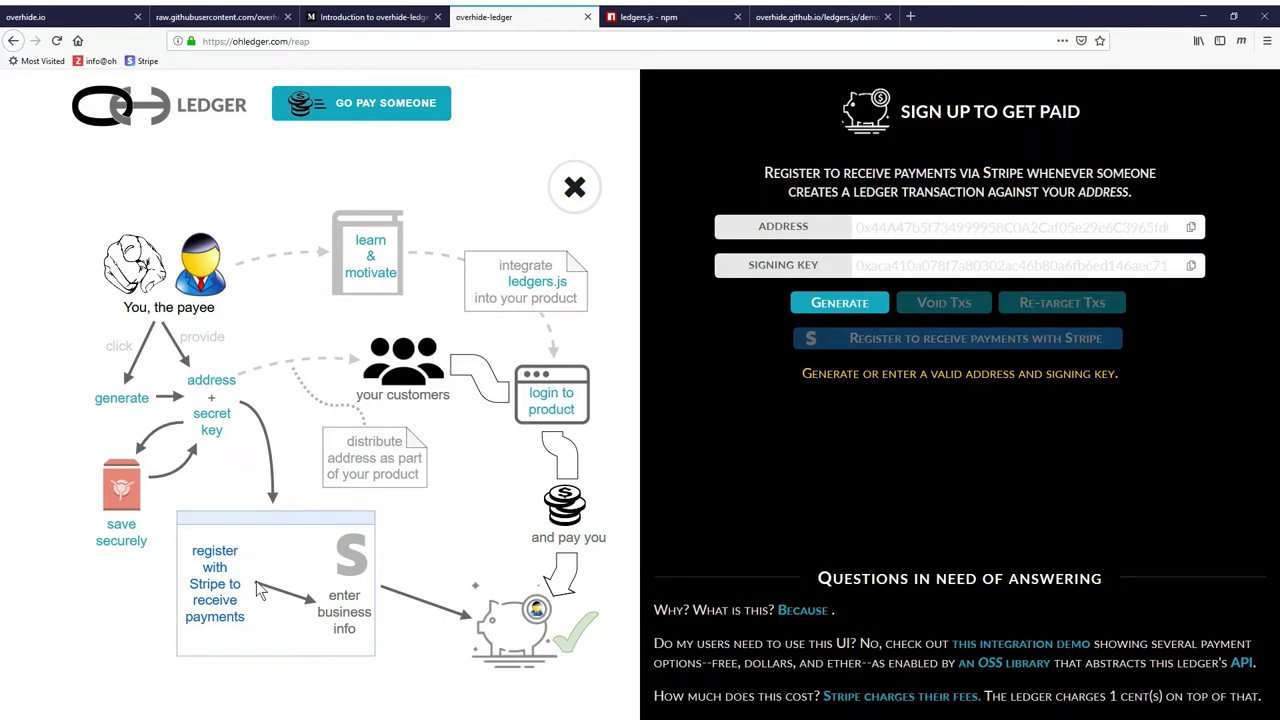
{"action": "left_click", "coordinate": [231, 44]}
{"action": "left_click", "coordinate": [231, 44]}
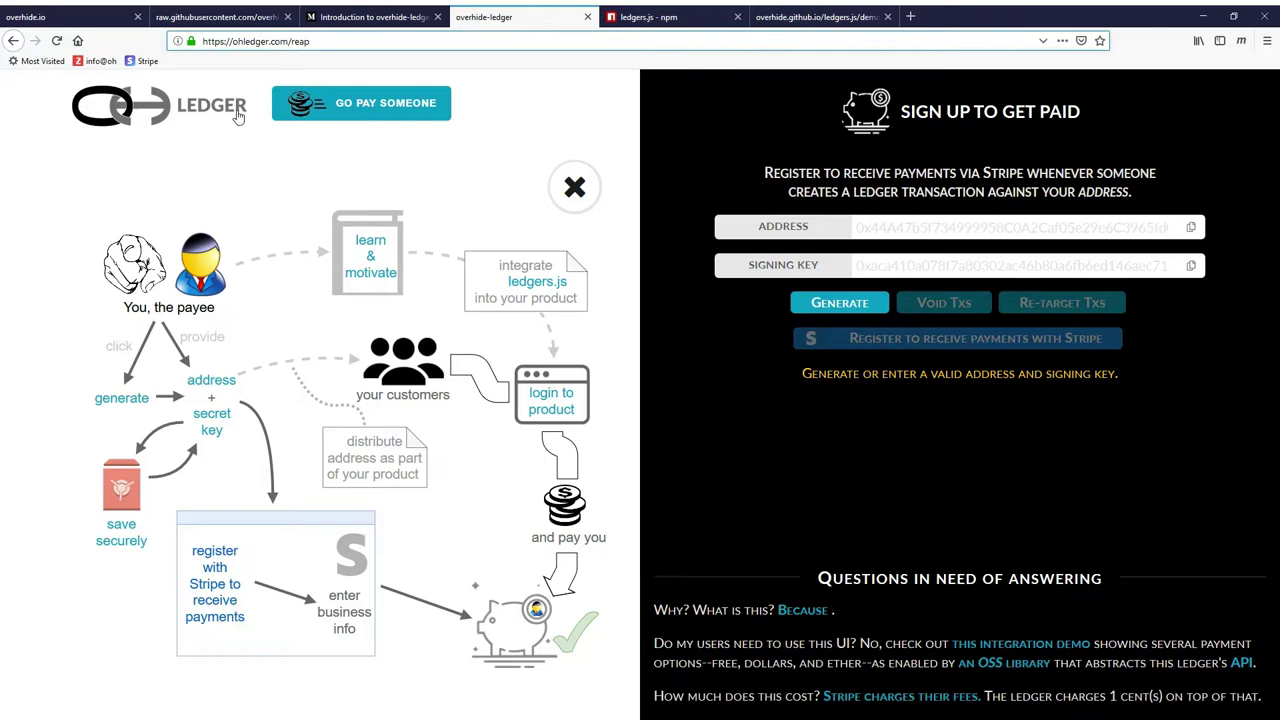
{"action": "type", "text": "test."}
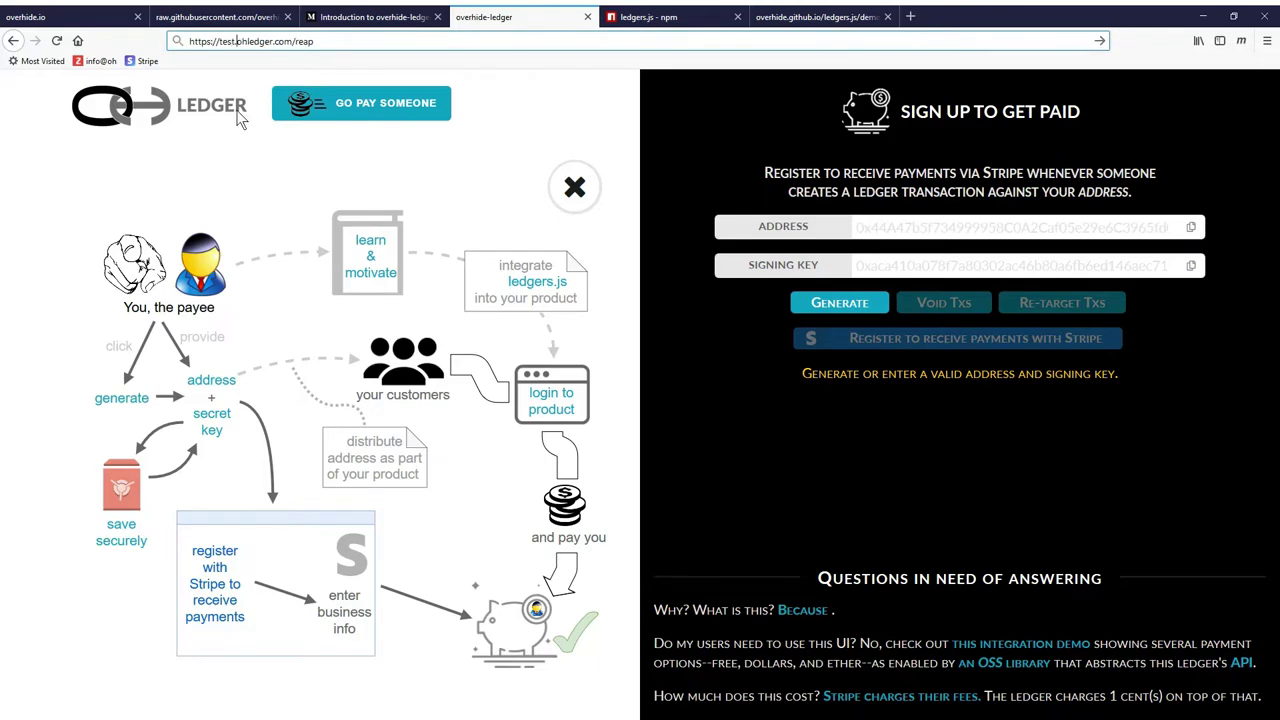
{"action": "key", "text": "Return"}
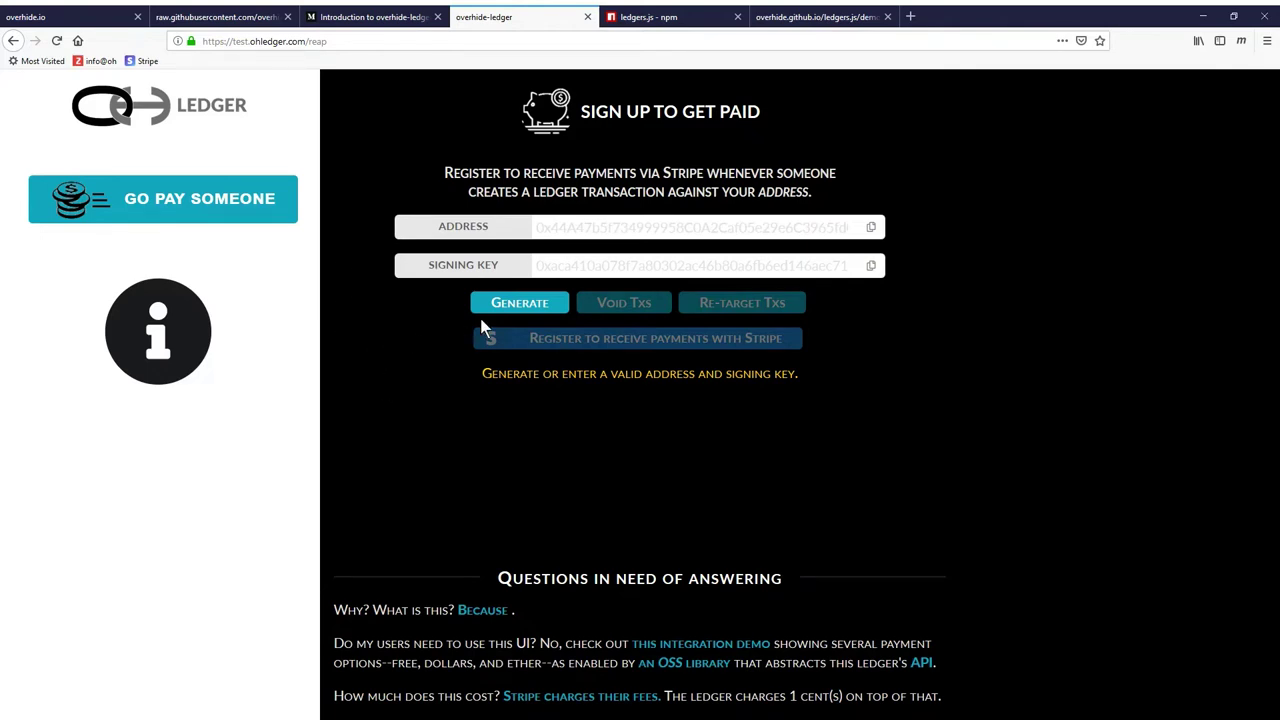
Generate a new address and signing key, then start registering it to receive Stripe payments
{"action": "left_click", "coordinate": [519, 303]}
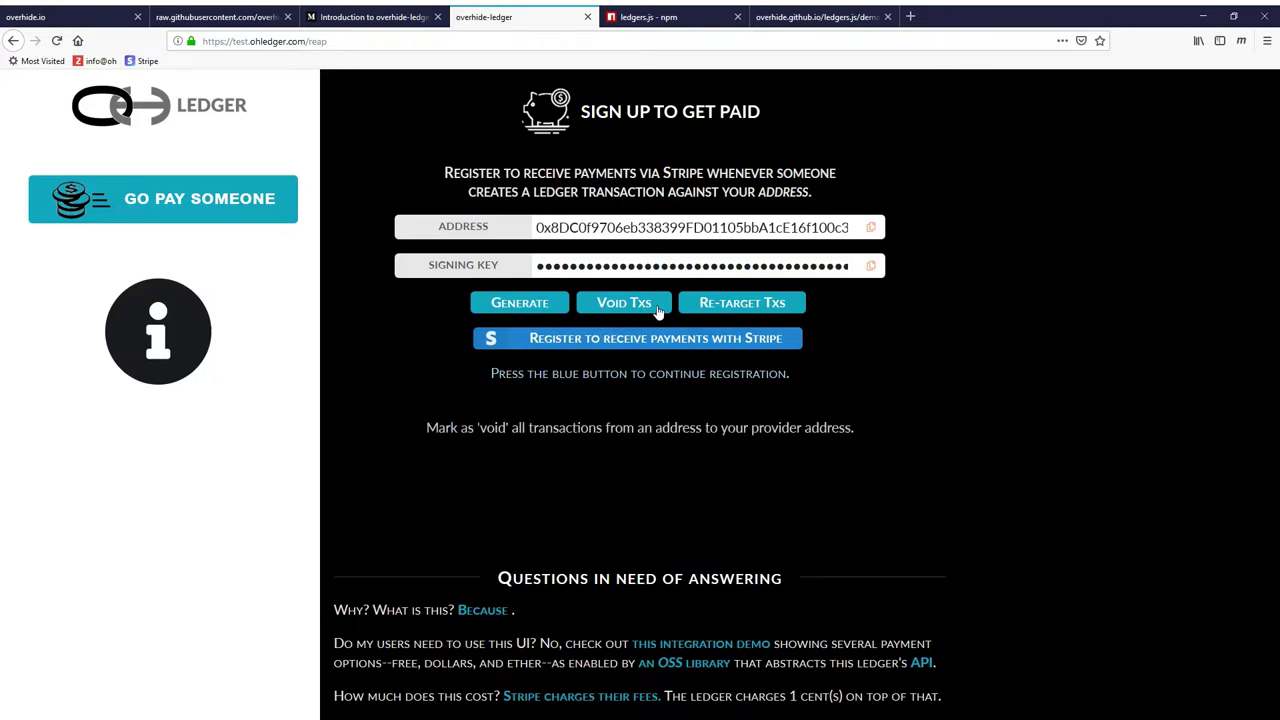
{"action": "left_click", "coordinate": [603, 342]}
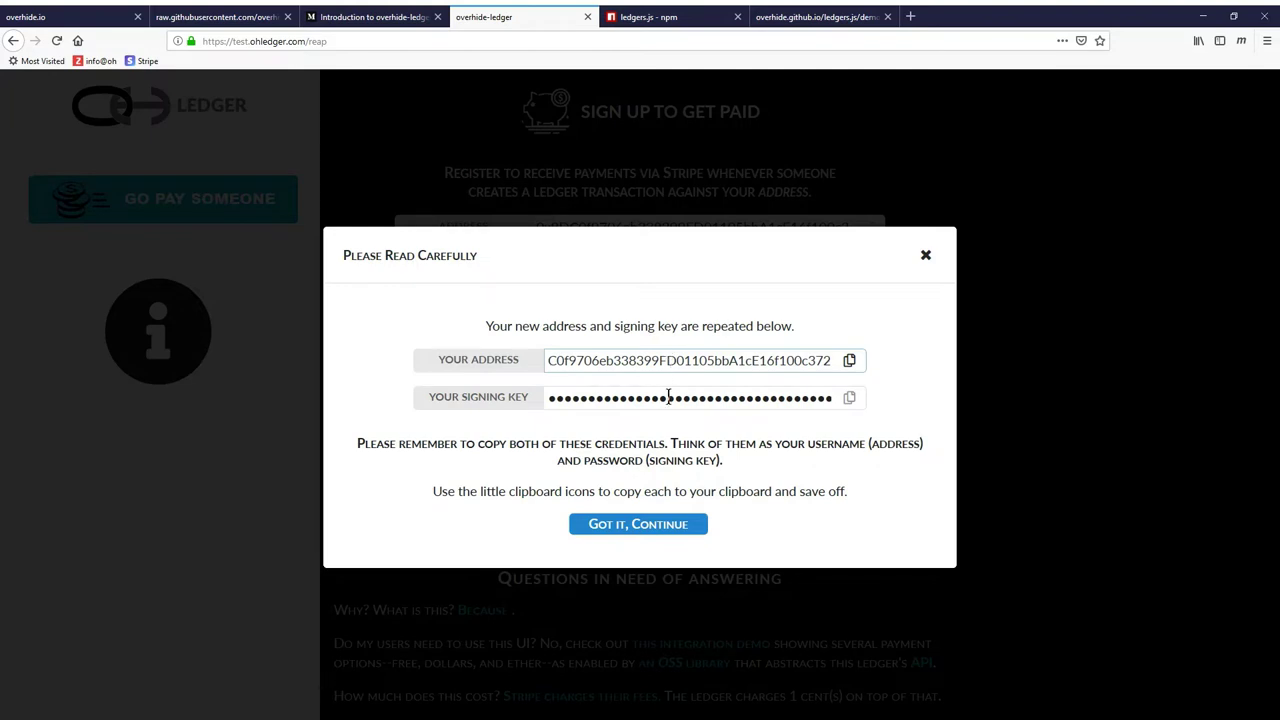
Continue to Stripe Connect, skip the account form, and dismiss the 'provider added' result
{"action": "left_click", "coordinate": [662, 528]}
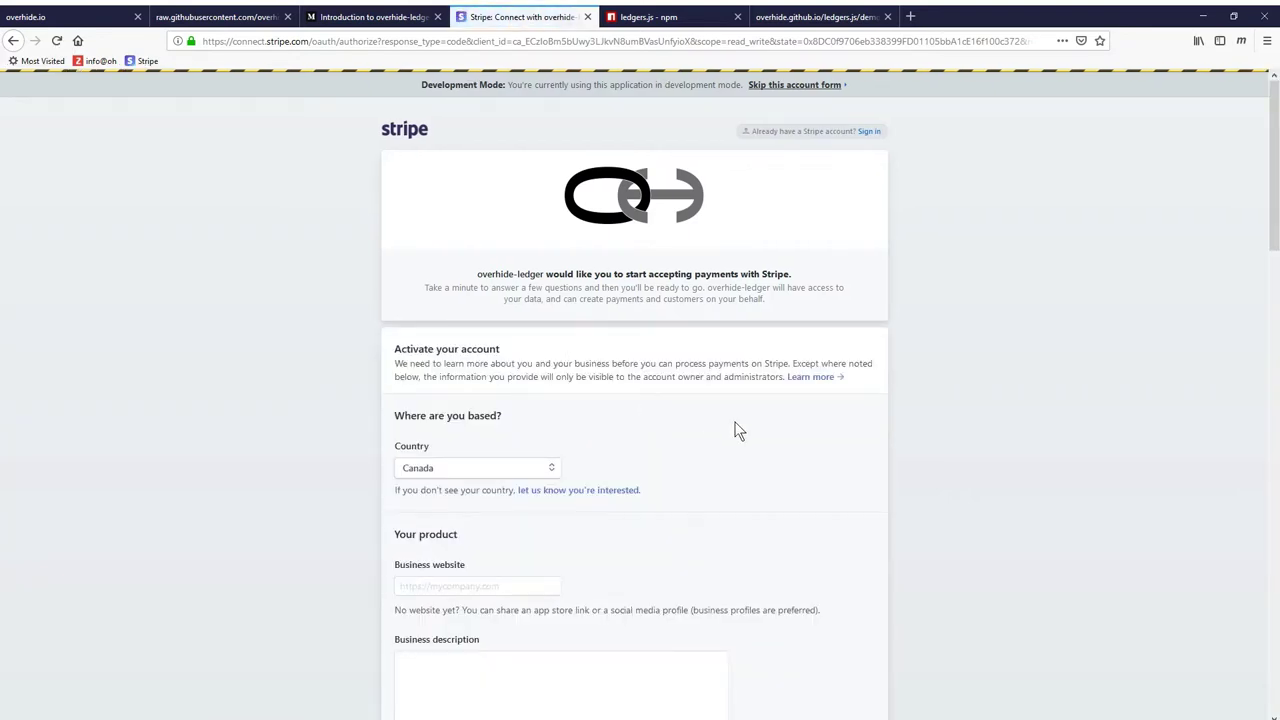
{"action": "scroll", "coordinate": [735, 428], "scroll_direction": "down", "scroll_amount": 12}
{"action": "scroll", "coordinate": [735, 428], "scroll_direction": "down", "scroll_amount": 5}
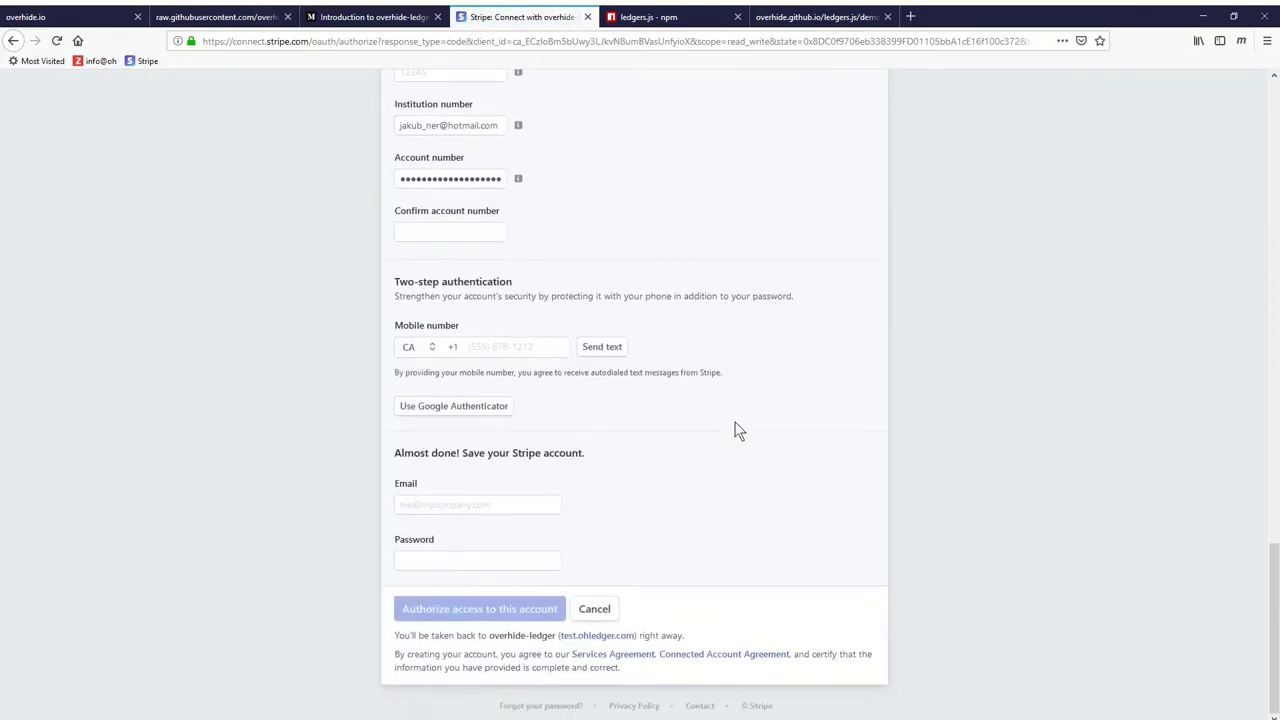
{"action": "scroll", "coordinate": [735, 430], "scroll_direction": "up", "scroll_amount": 15}
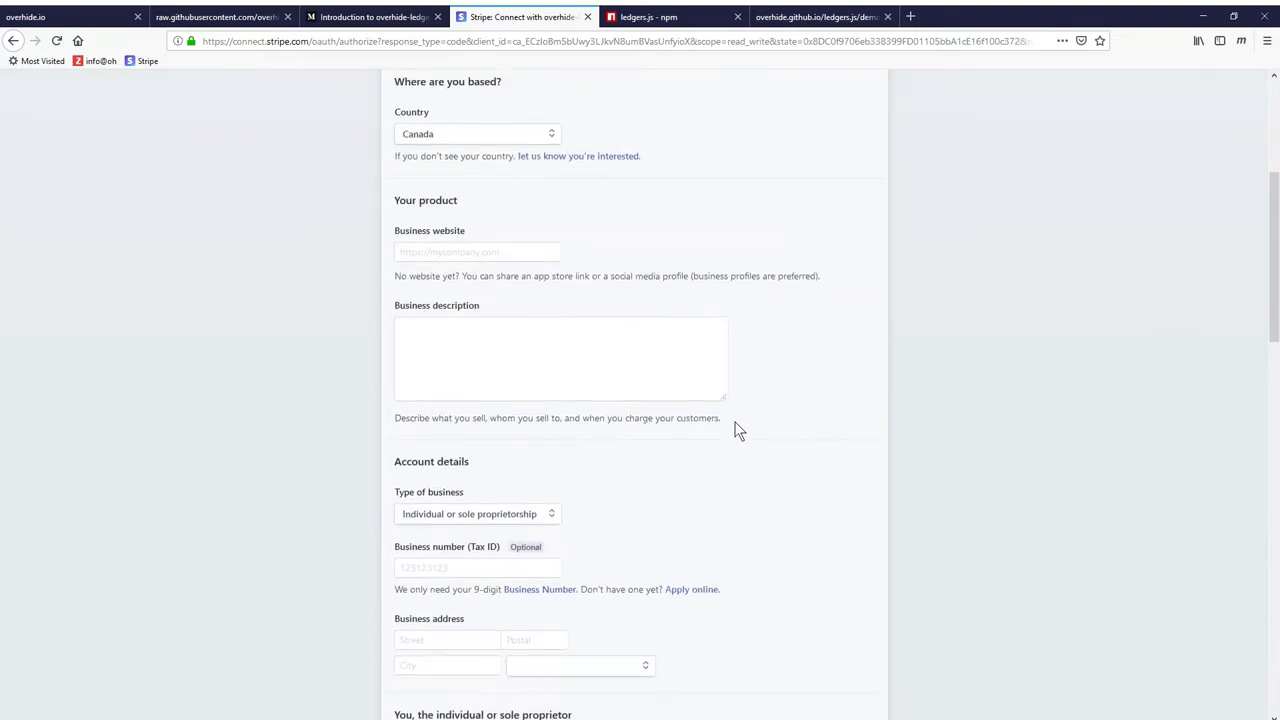
{"action": "scroll", "coordinate": [738, 430], "scroll_direction": "up", "scroll_amount": 1}
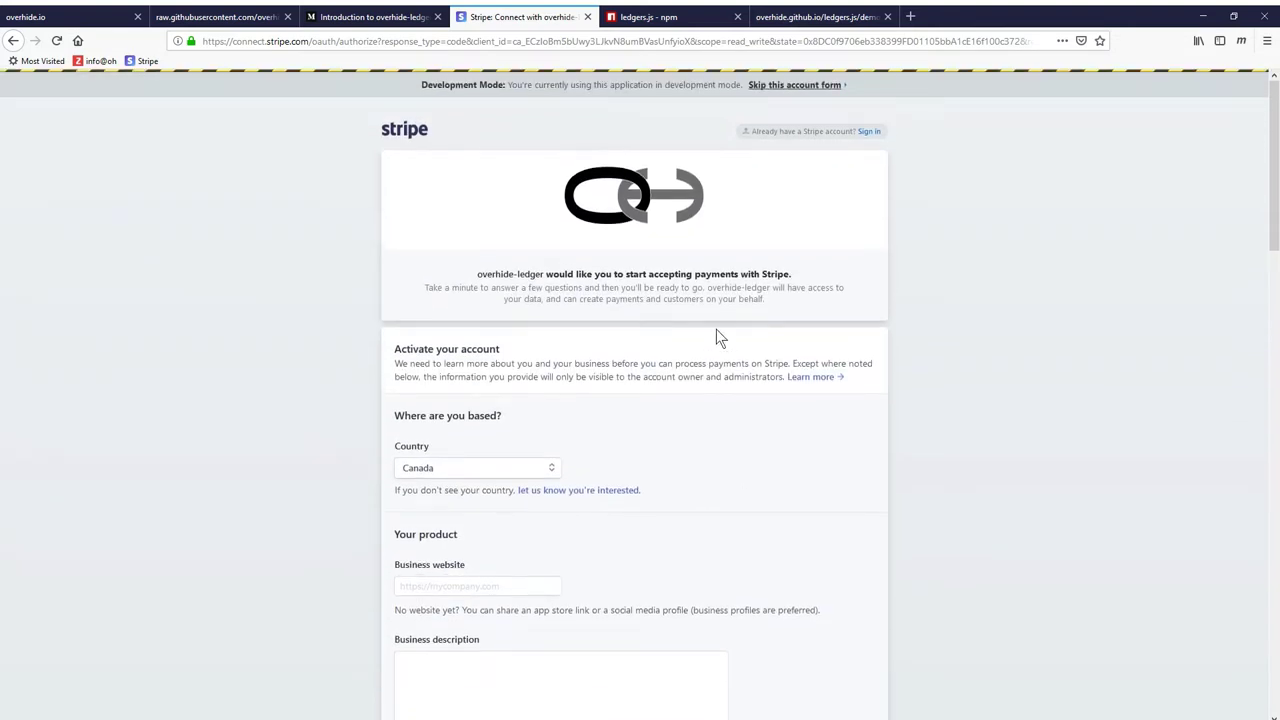
{"action": "left_click", "coordinate": [785, 88]}
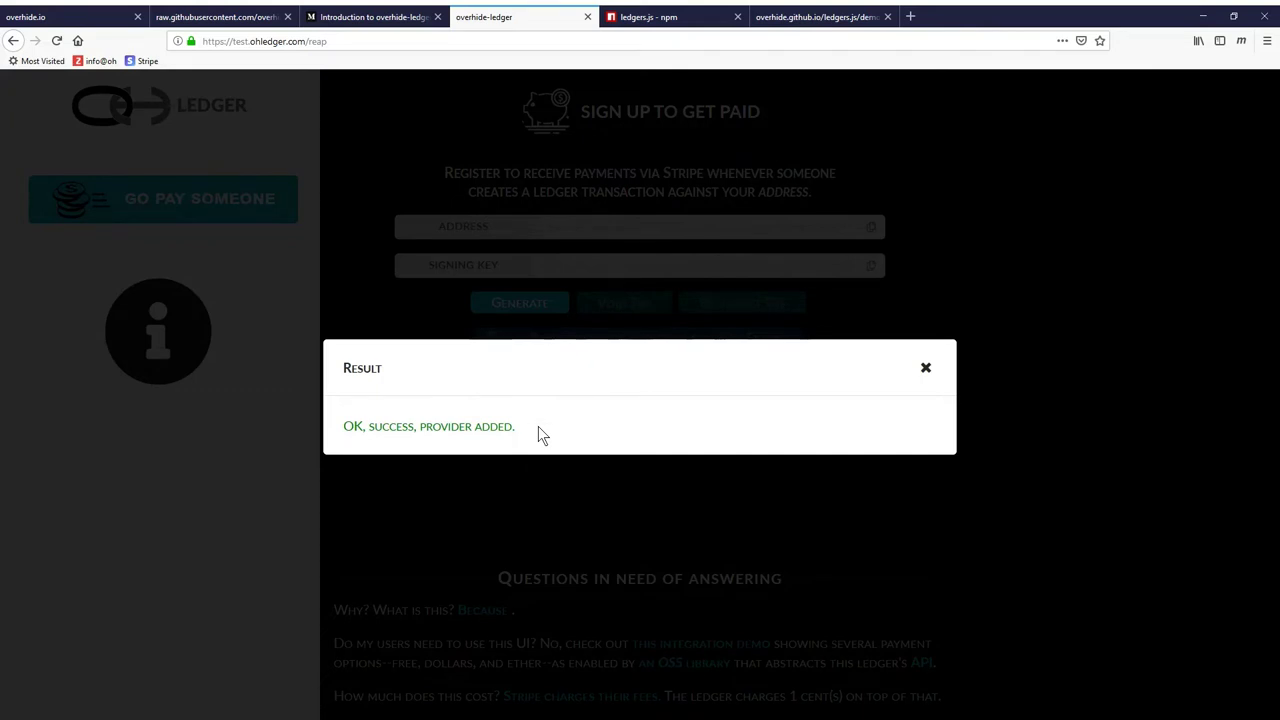
{"action": "left_click", "coordinate": [925, 368]}
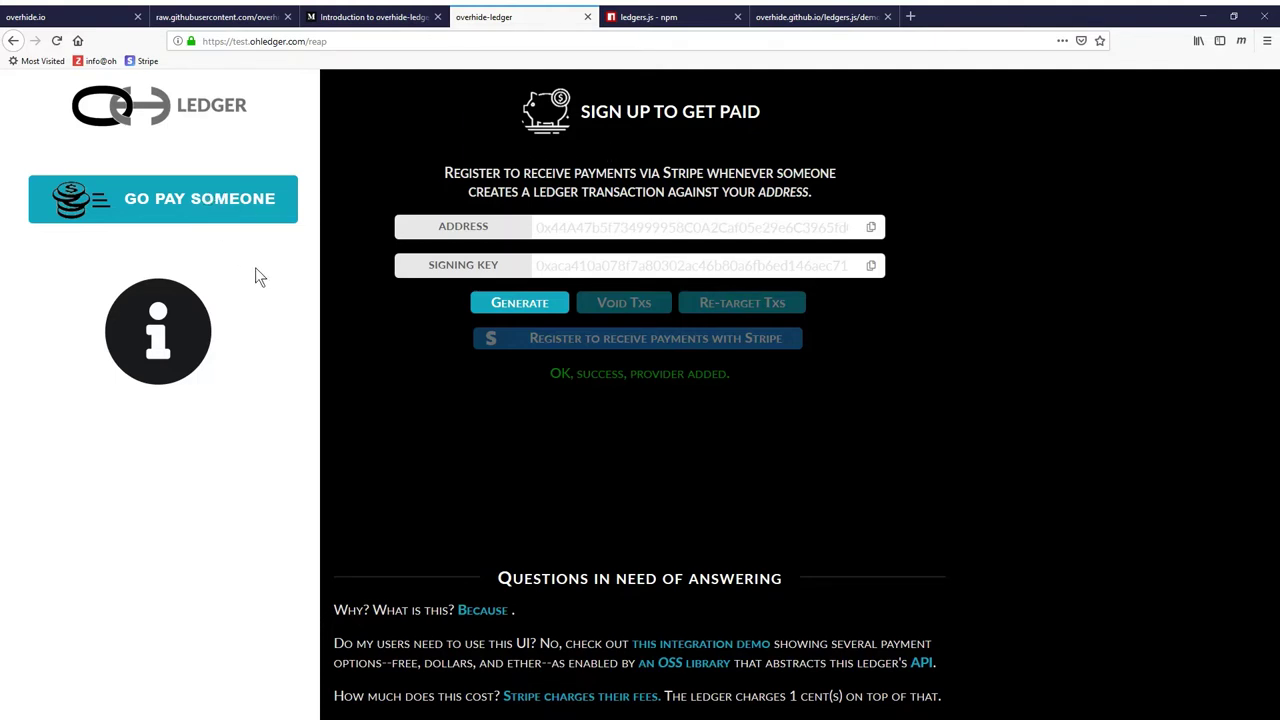
Generate a payer address and signing key on Pay Someone, with Pay Provider selected
{"action": "left_click", "coordinate": [232, 198]}
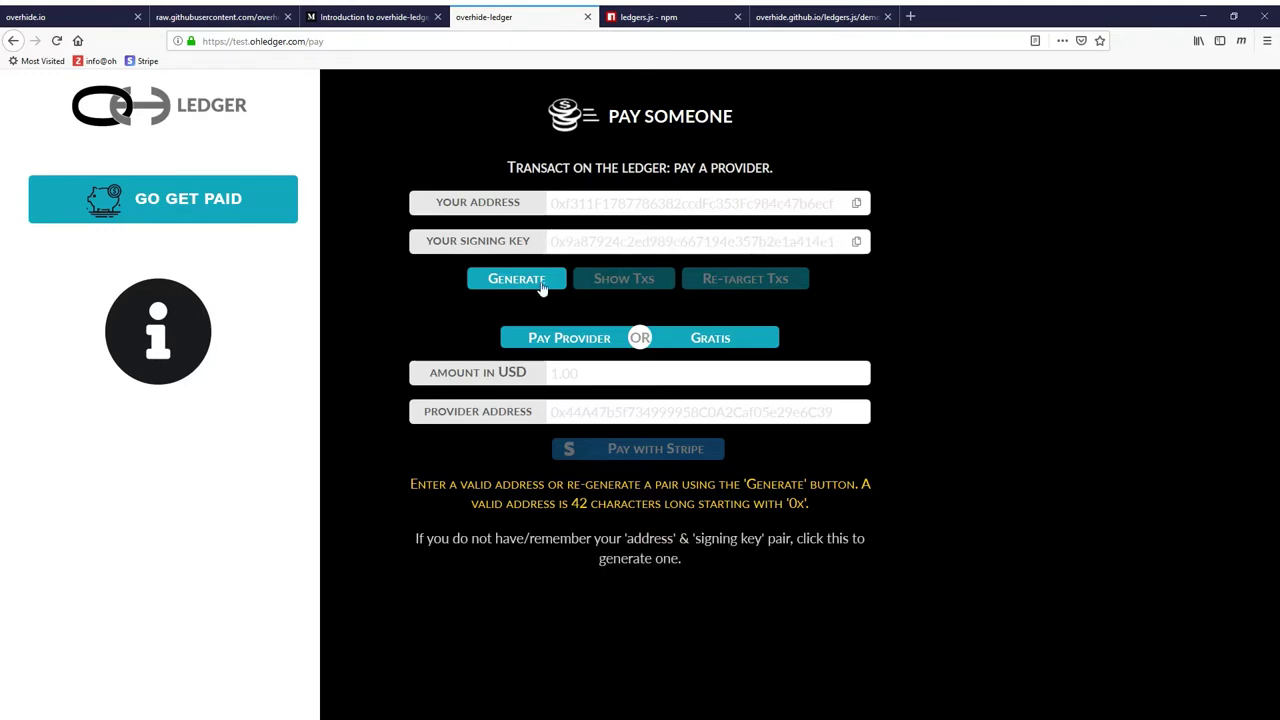
{"action": "left_click", "coordinate": [511, 284]}
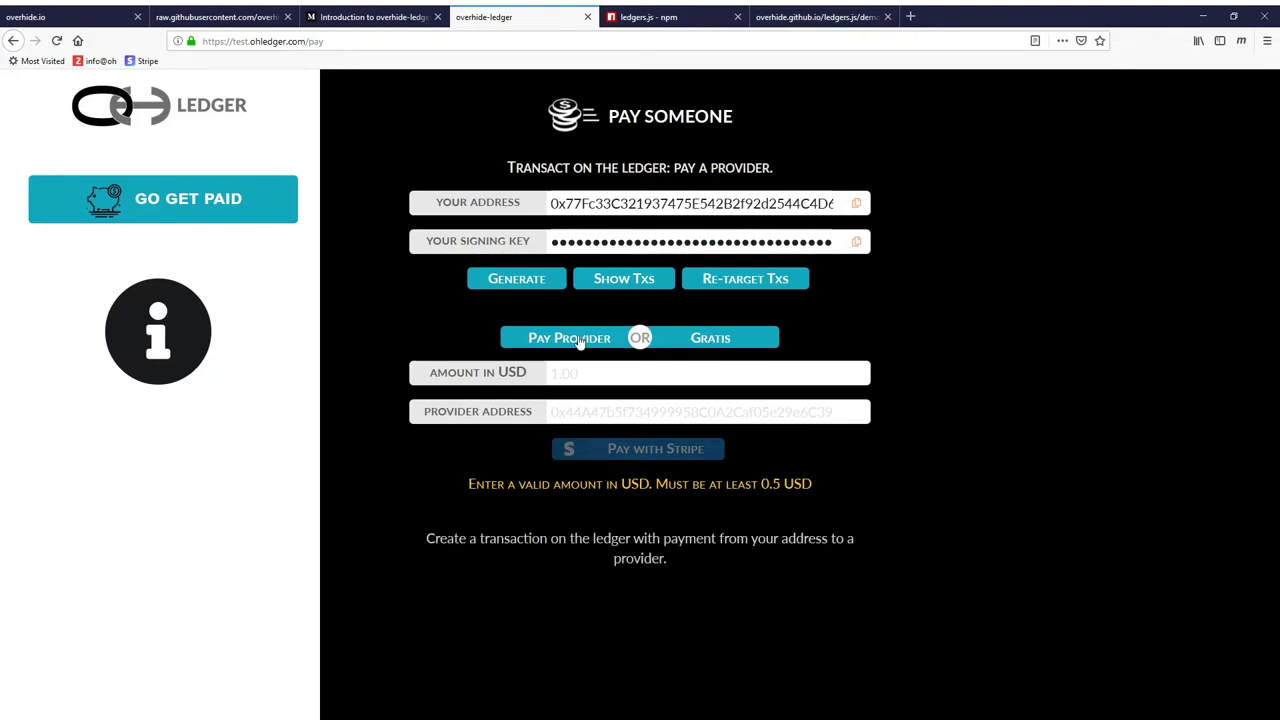
{"action": "left_click", "coordinate": [742, 339]}
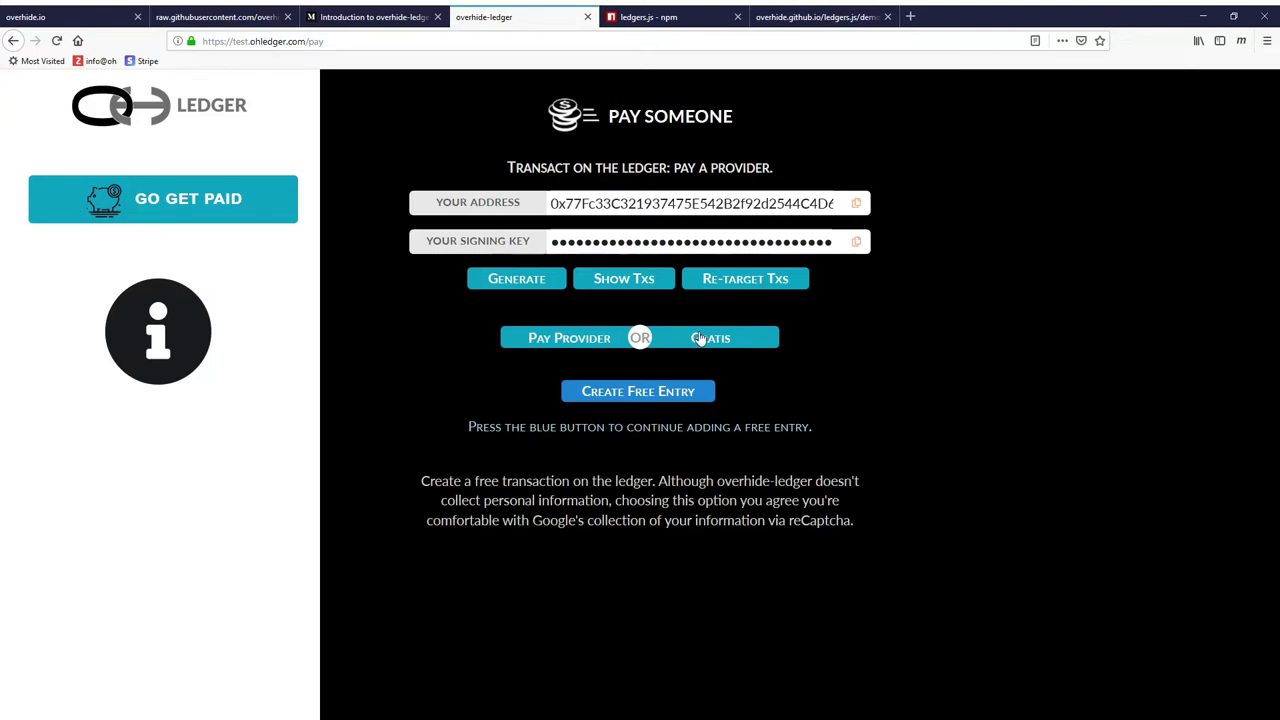
{"action": "left_click", "coordinate": [560, 340]}
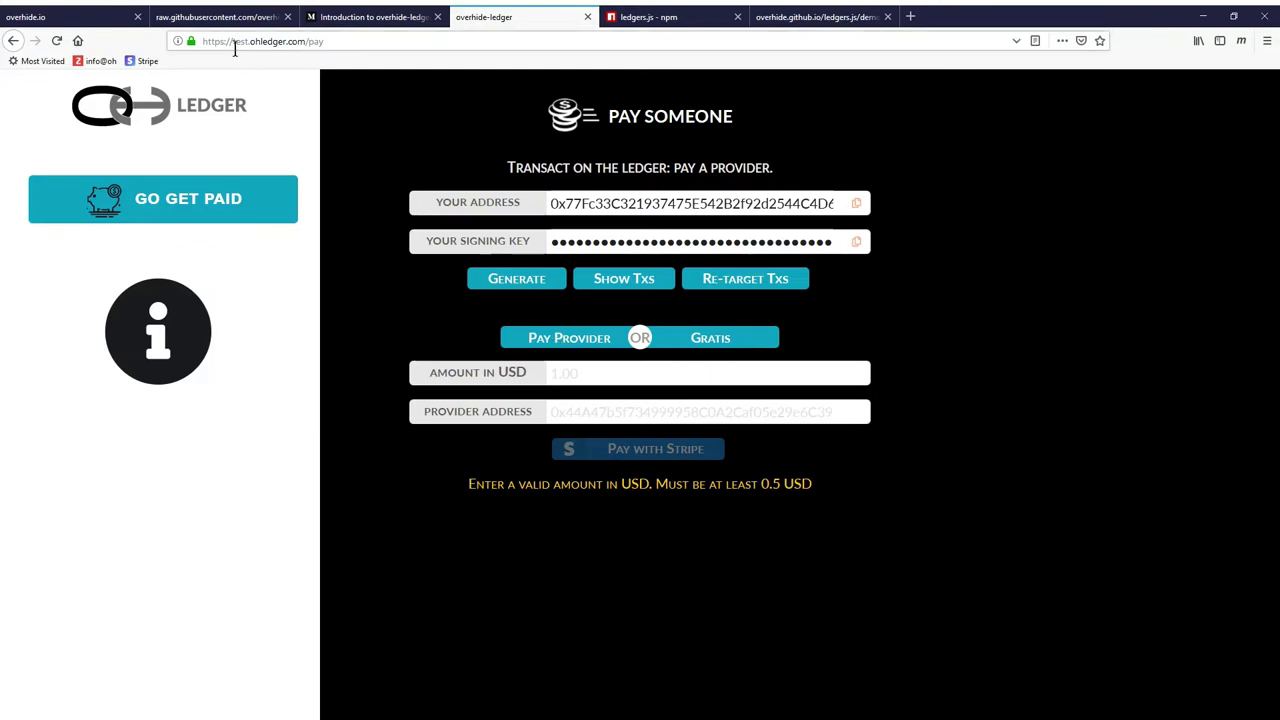
Enter a 2 USD amount and the pasted provider address, then start paying with Stripe
{"action": "left_click", "coordinate": [564, 372]}
{"action": "type", "text": "2"}
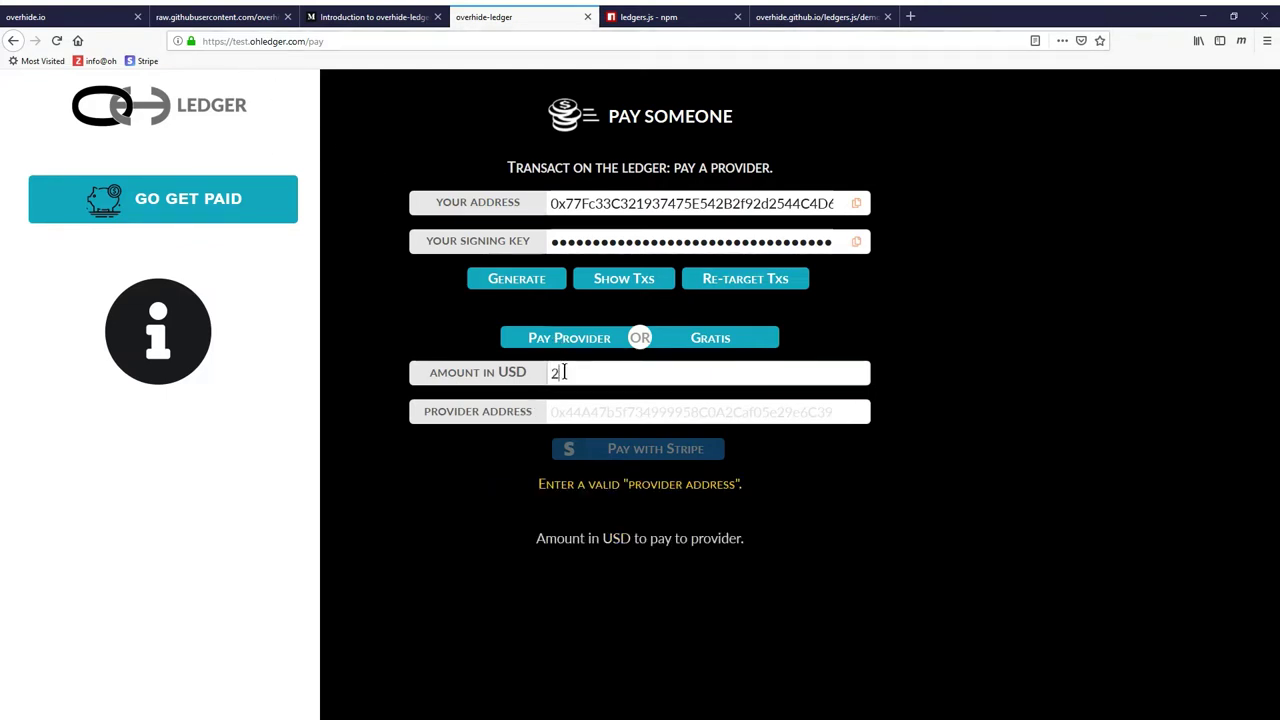
{"action": "mouse_move", "coordinate": [629, 412]}
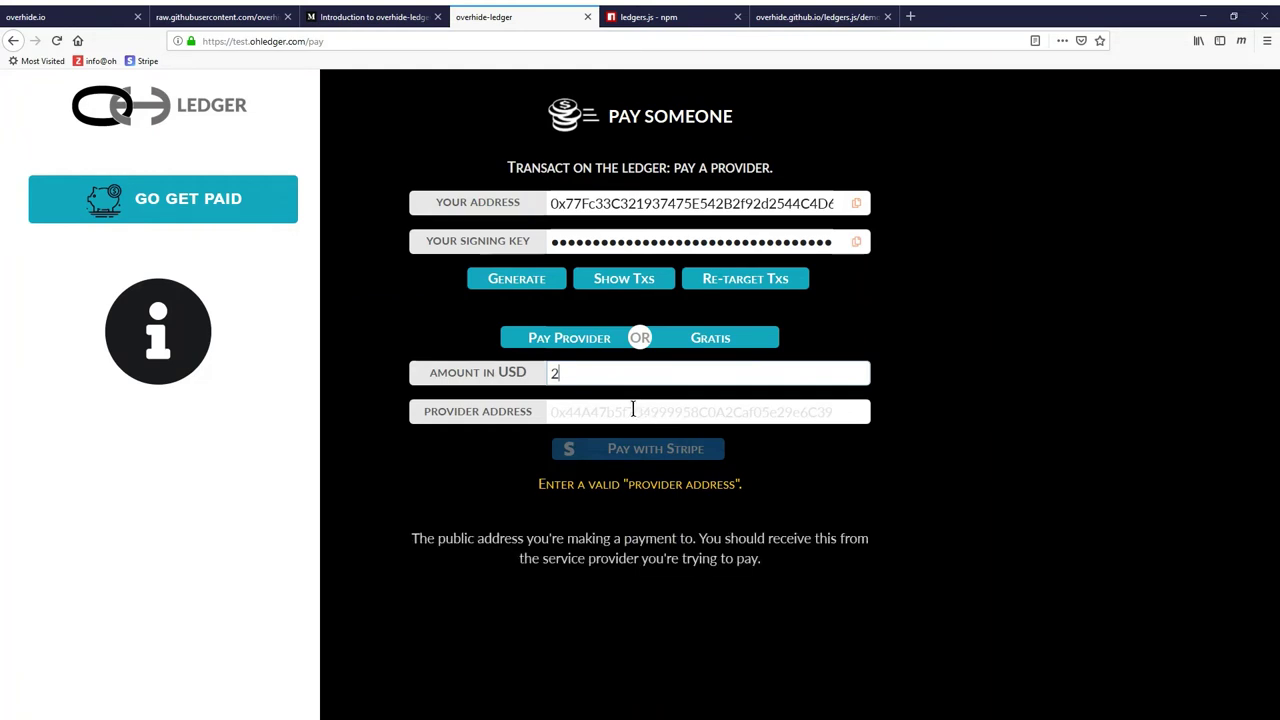
{"action": "left_click", "coordinate": [629, 412]}
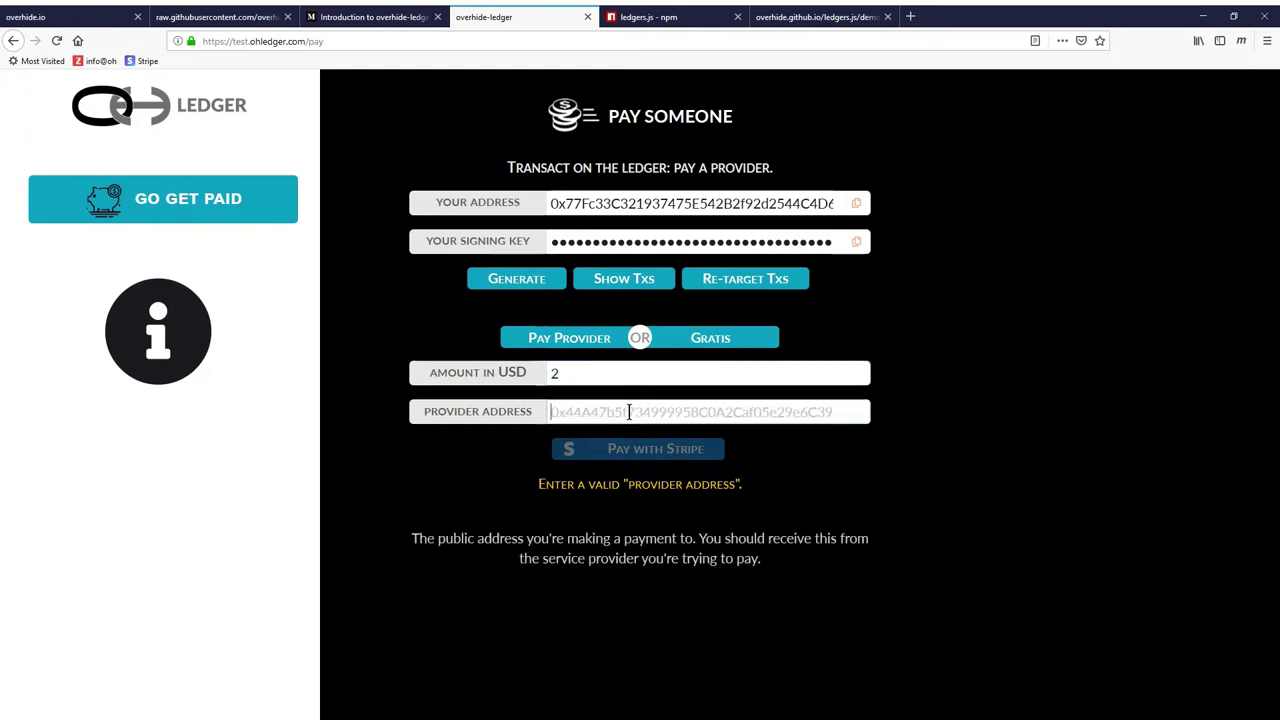
{"action": "key", "text": "ctrl+v"}
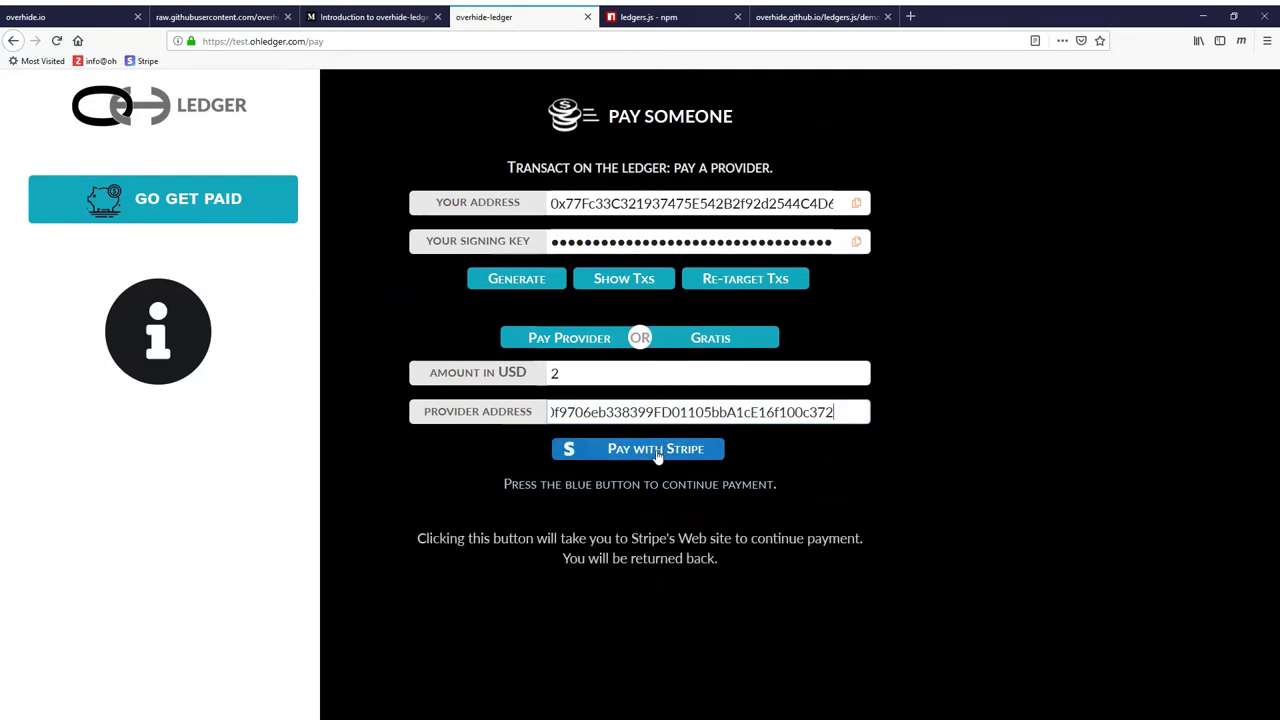
{"action": "left_click", "coordinate": [657, 452]}
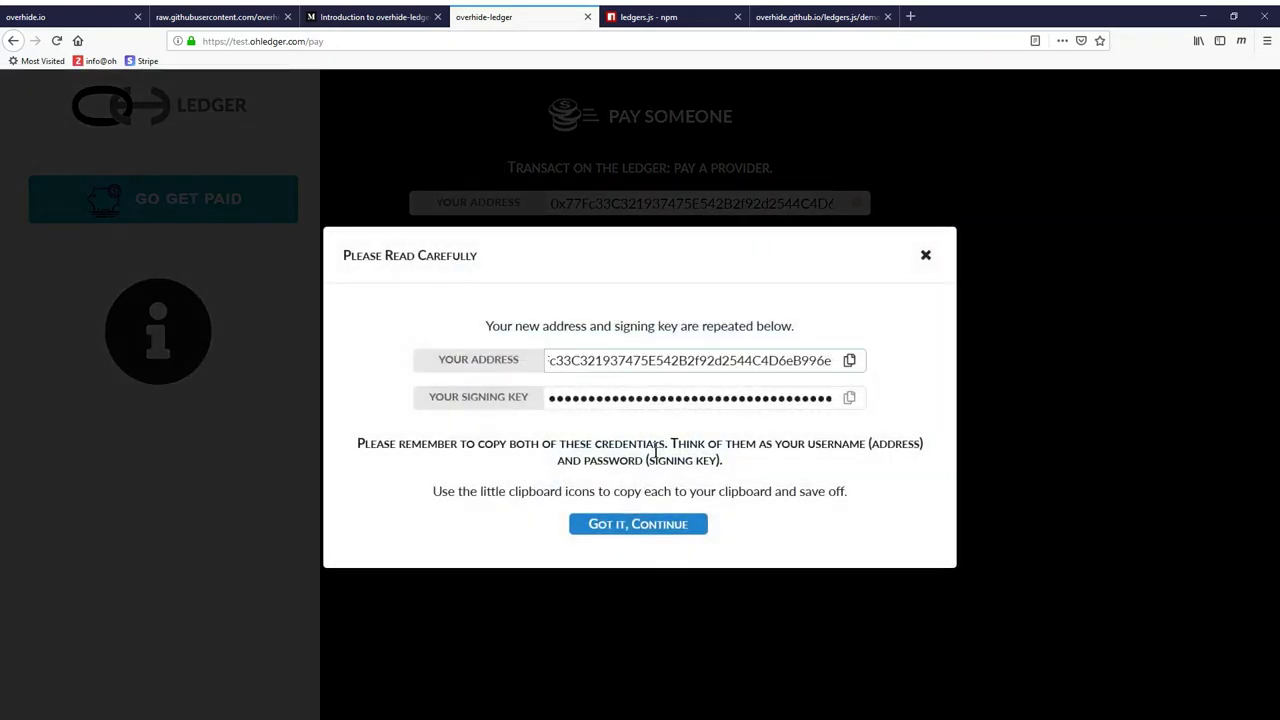
Check out on Stripe with an e-mail address and the test card, expiry and CVC, paying $2.00
{"action": "left_click", "coordinate": [643, 524]}
{"action": "left_click", "coordinate": [634, 458]}
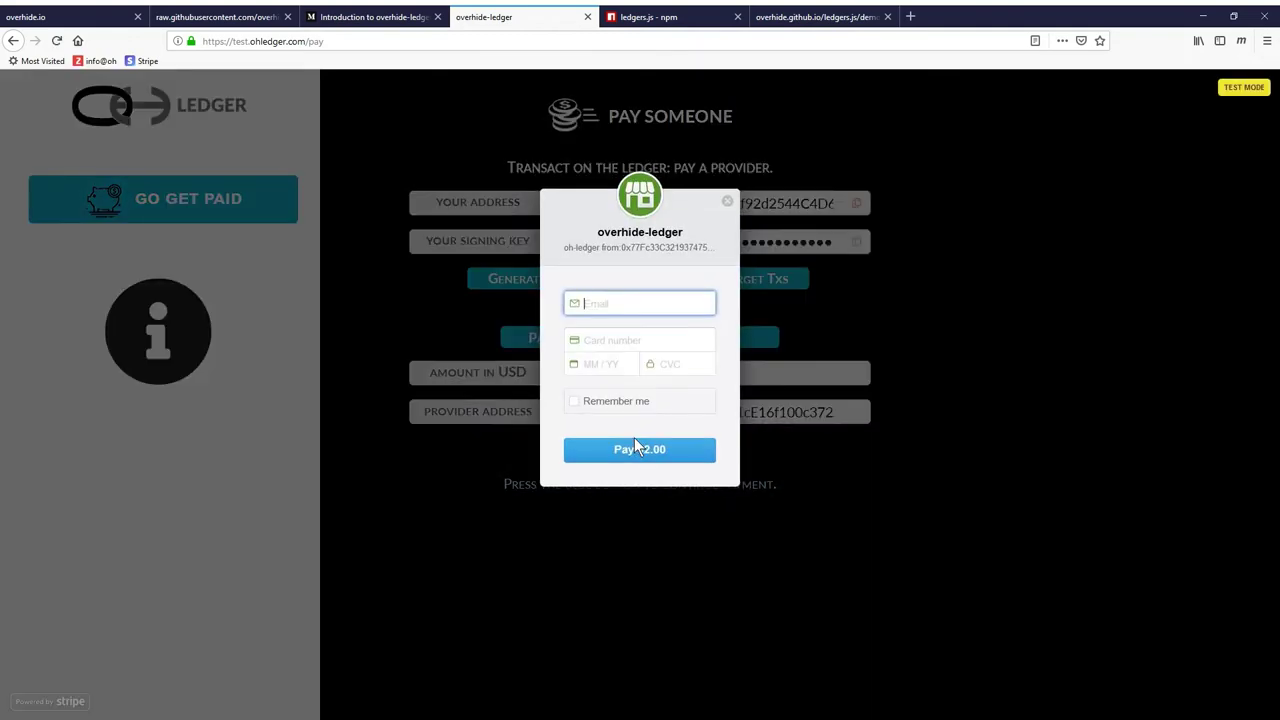
{"action": "type", "text": "foo@bar.com"}
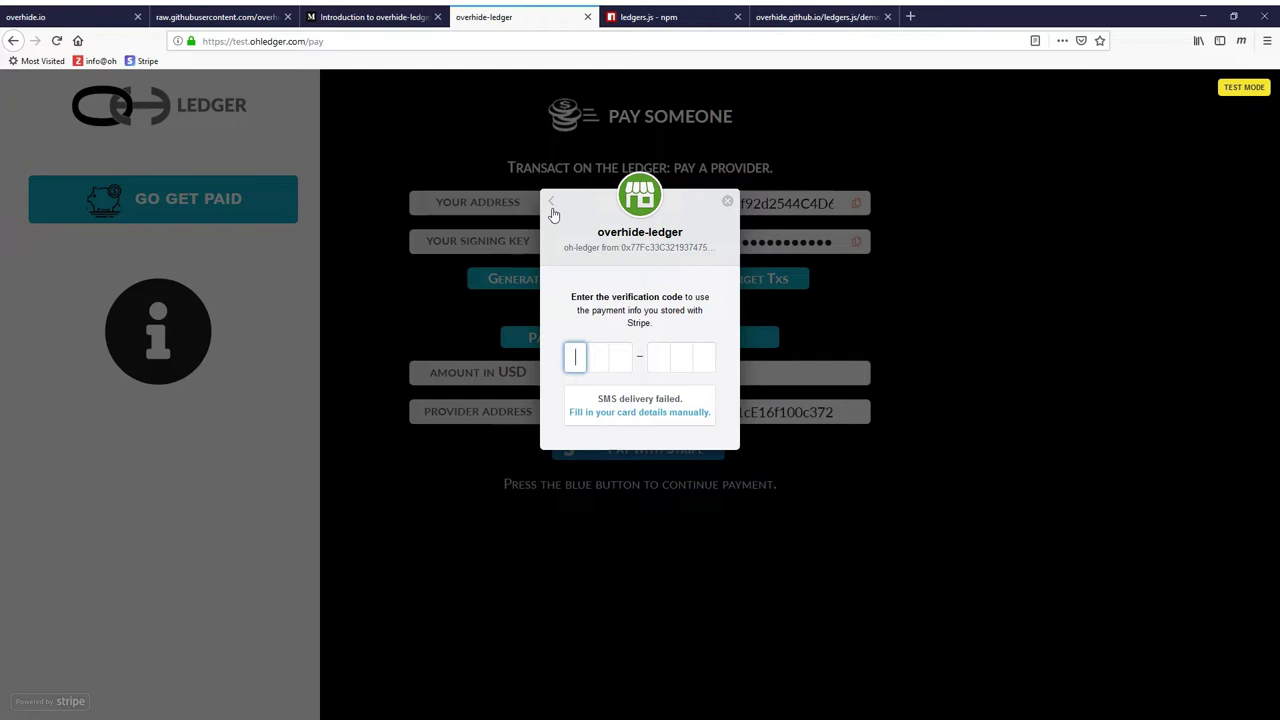
{"action": "left_click", "coordinate": [551, 205]}
{"action": "left_click", "coordinate": [623, 340]}
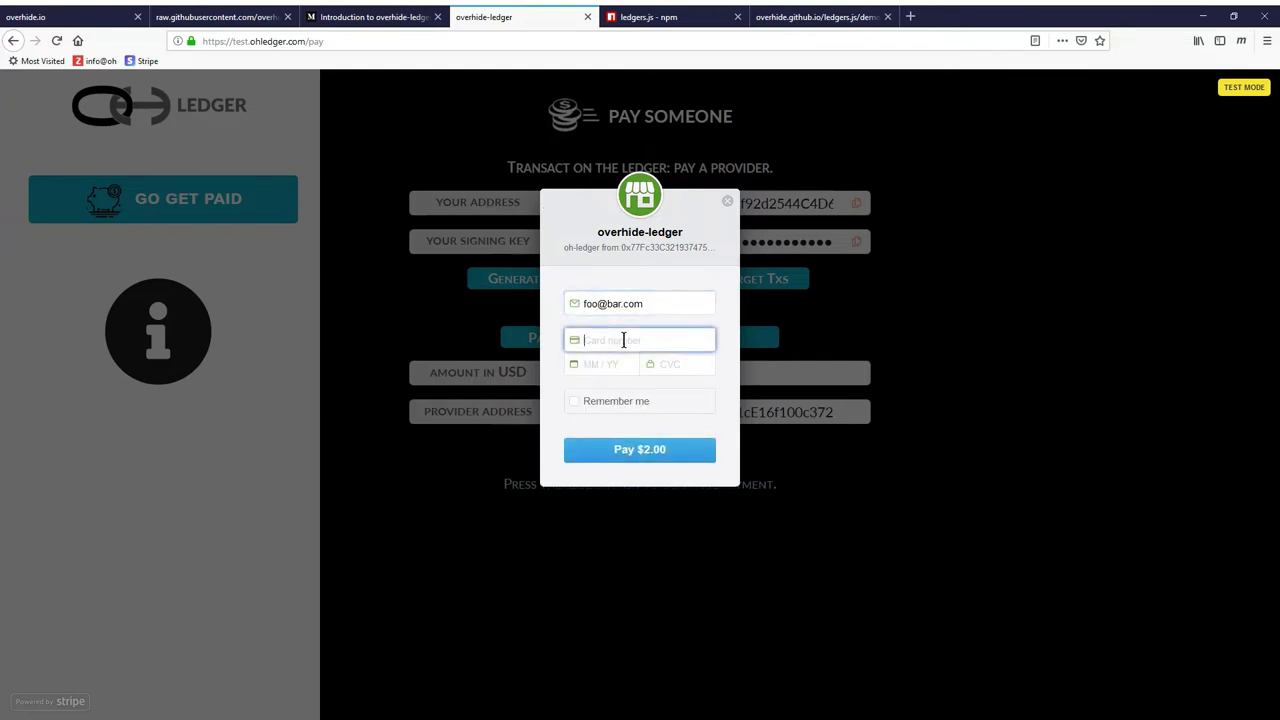
{"action": "type", "text": "4242 4242 4242 4242"}
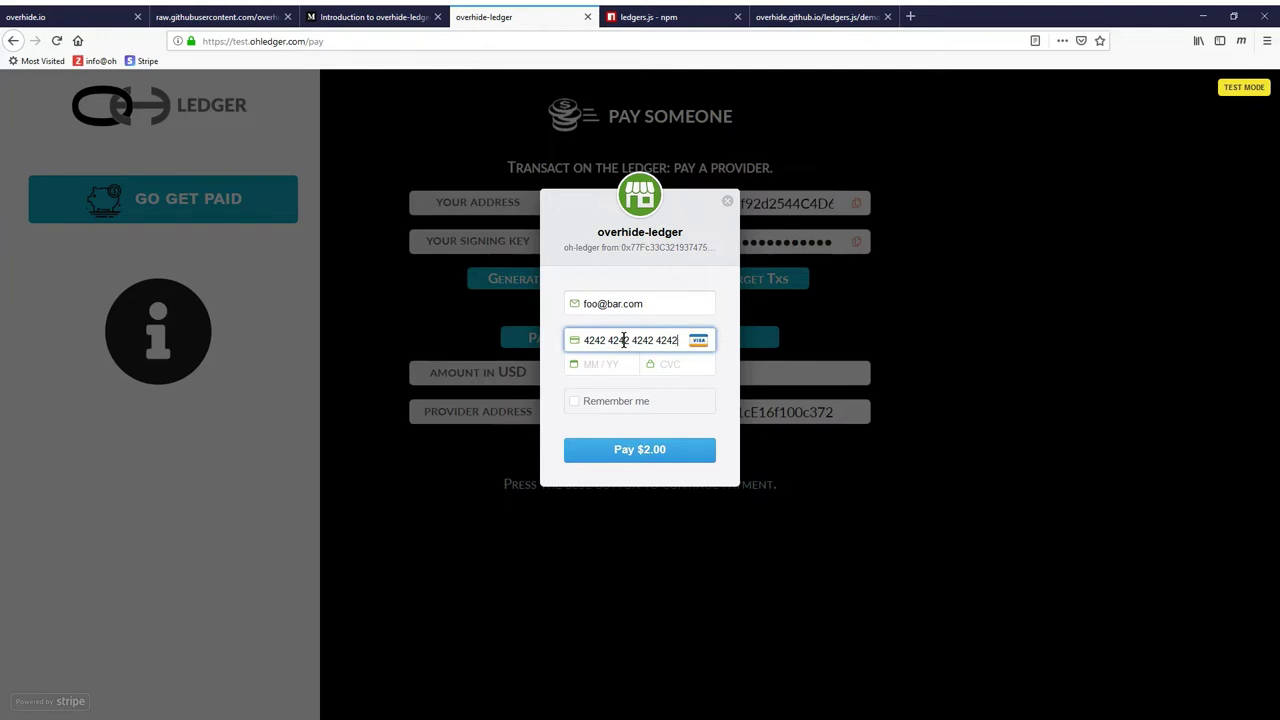
{"action": "left_click", "coordinate": [617, 366]}
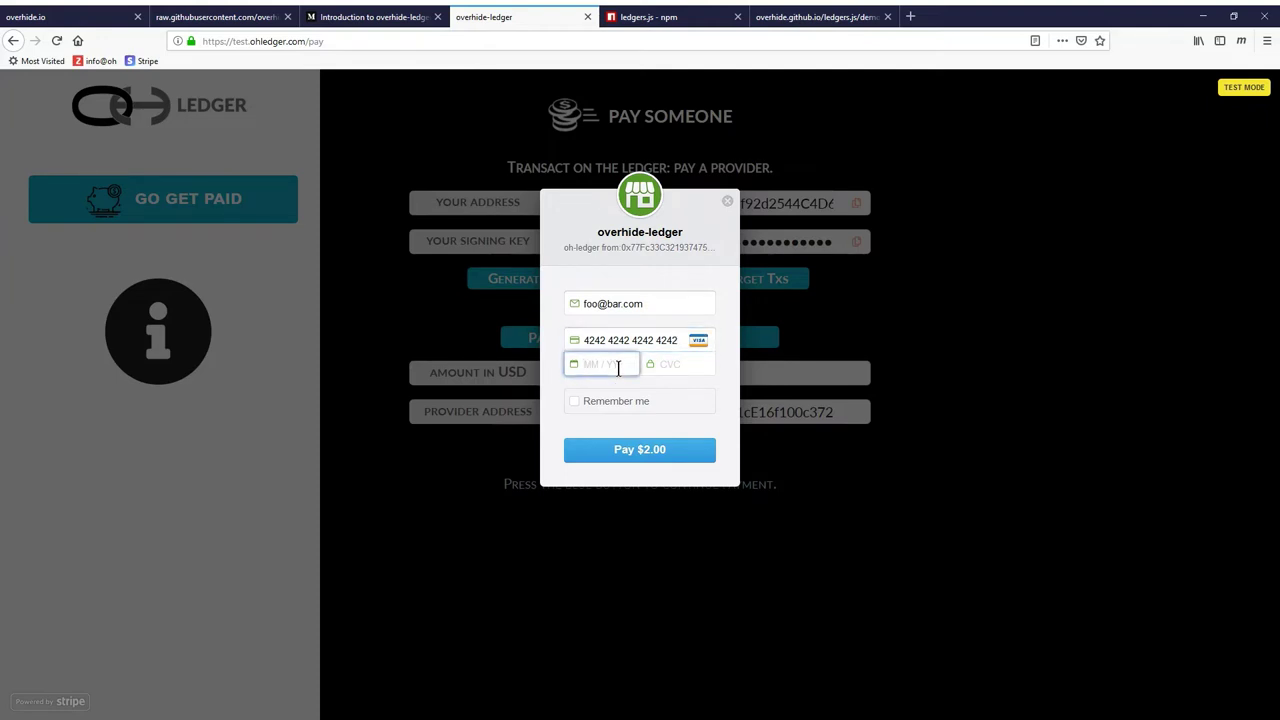
{"action": "type", "text": "0222222"}
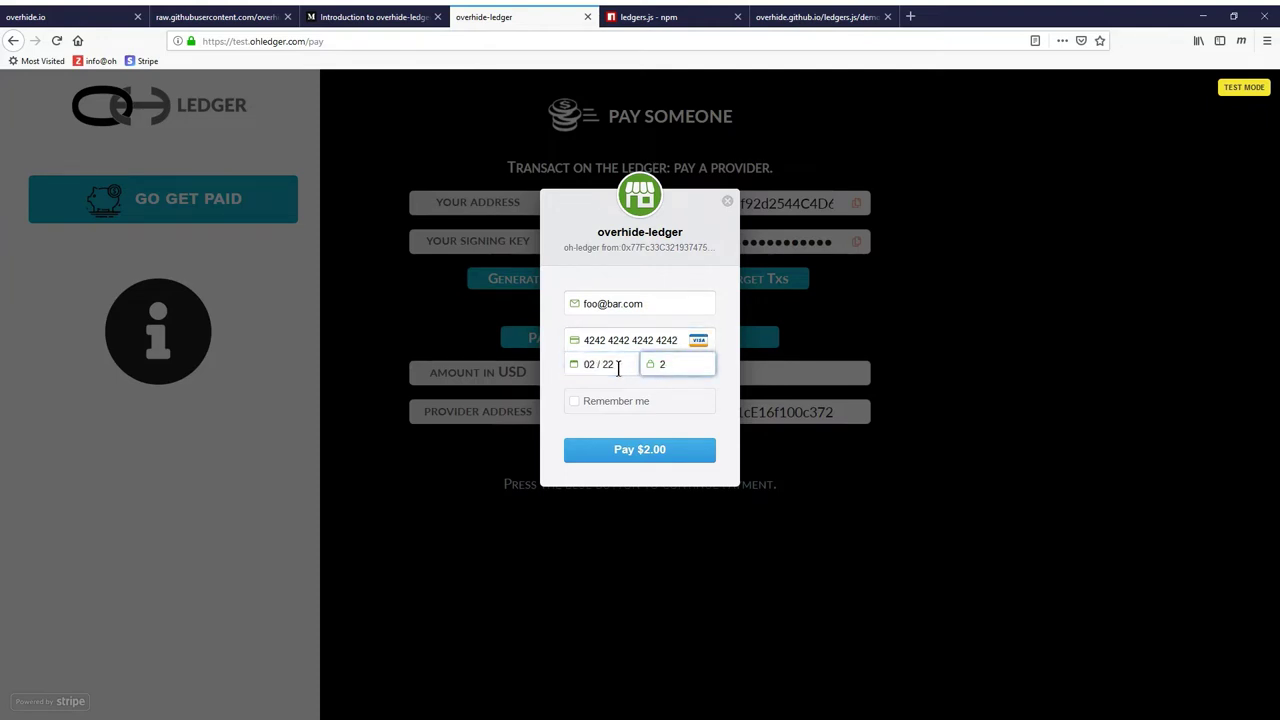
{"action": "left_click", "coordinate": [631, 448]}
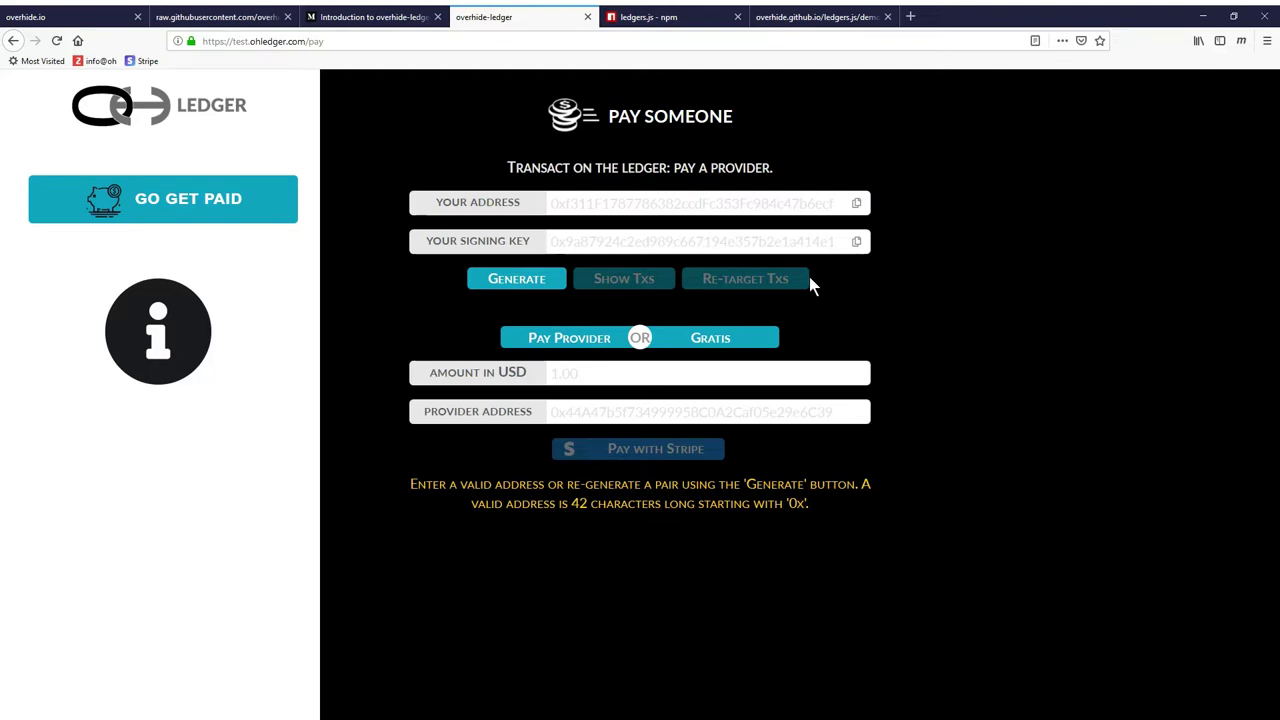
Paste the saved ledger address, list its recorded transactions, then close the list
{"action": "left_click", "coordinate": [729, 203]}
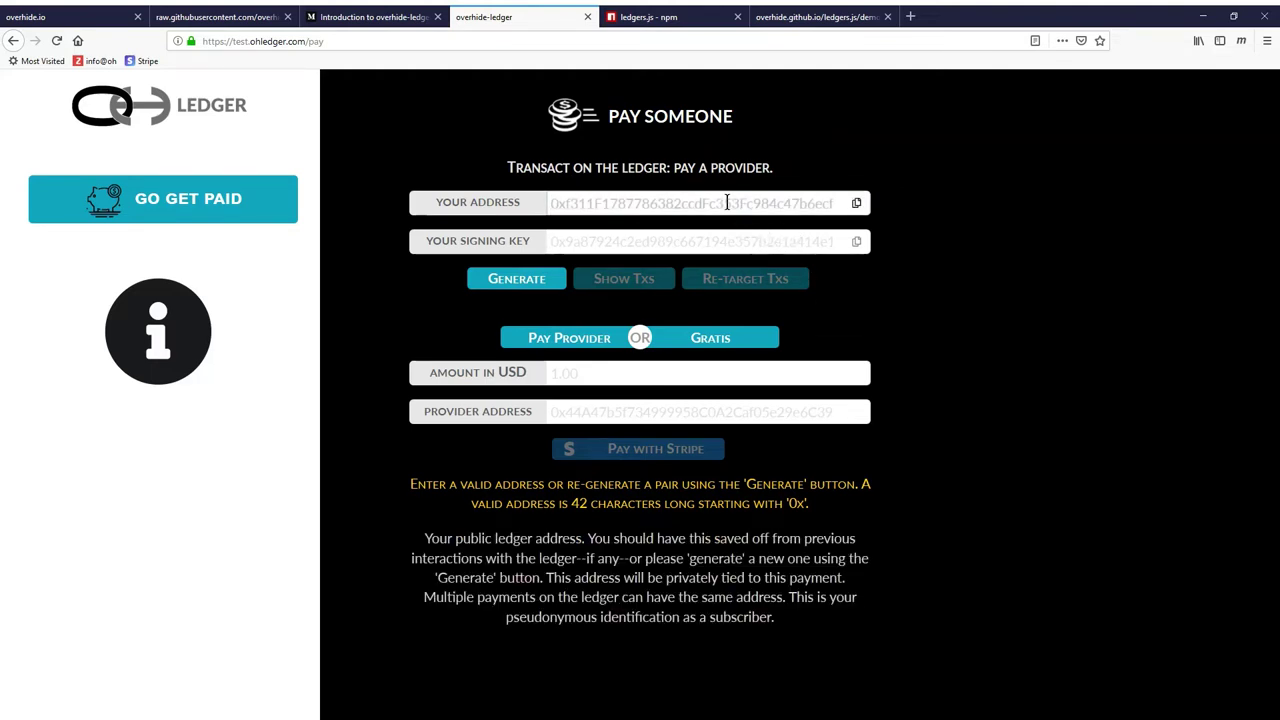
{"action": "key", "text": "ctrl+v"}
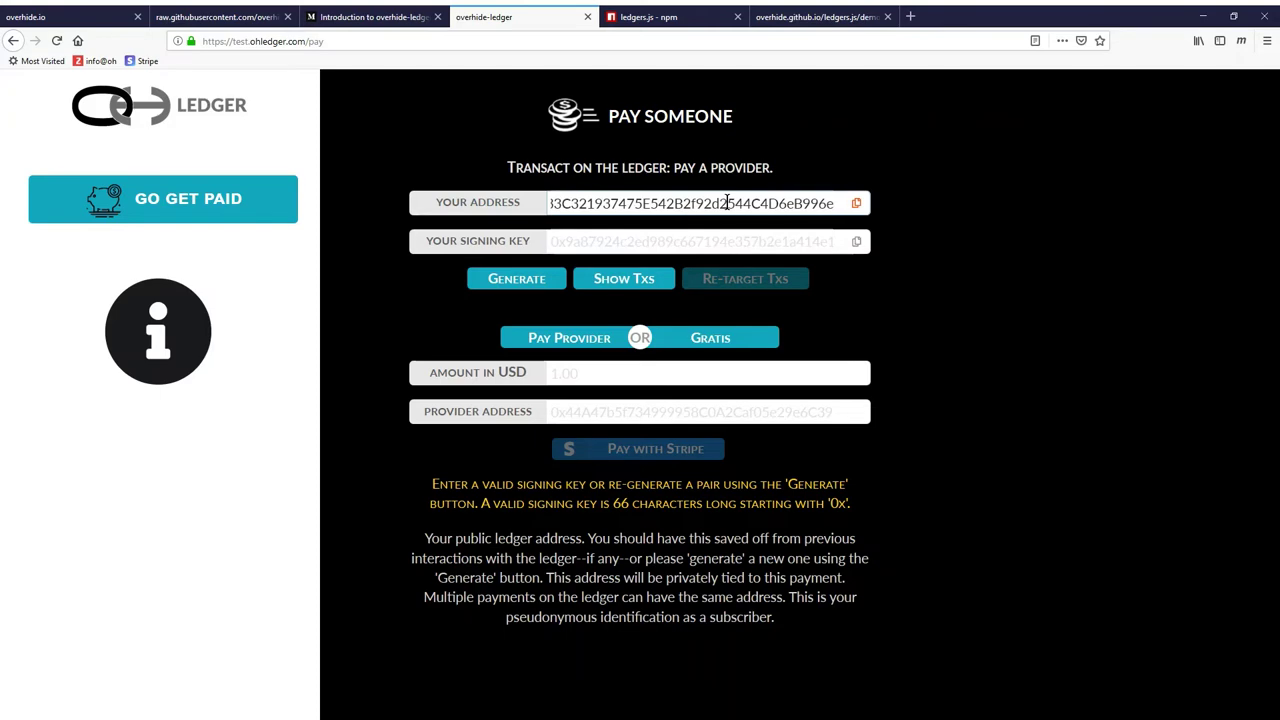
{"action": "left_click", "coordinate": [621, 284]}
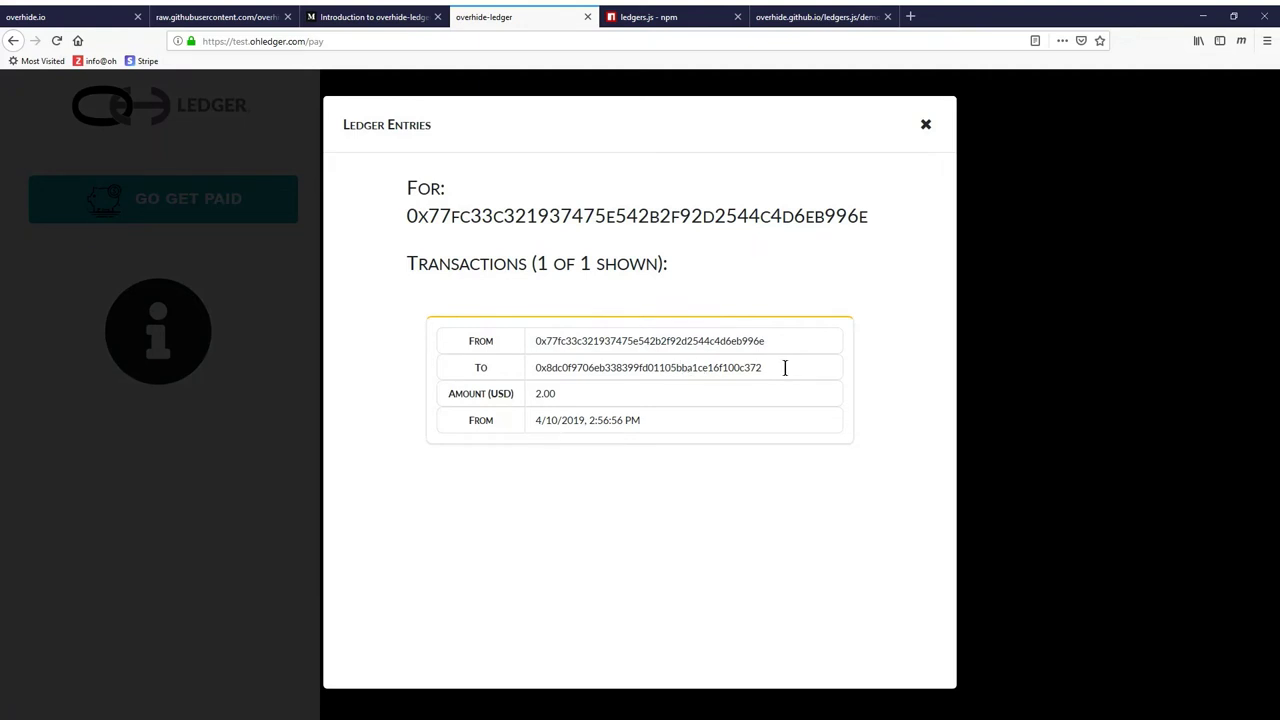
{"action": "double_click", "coordinate": [629, 367]}
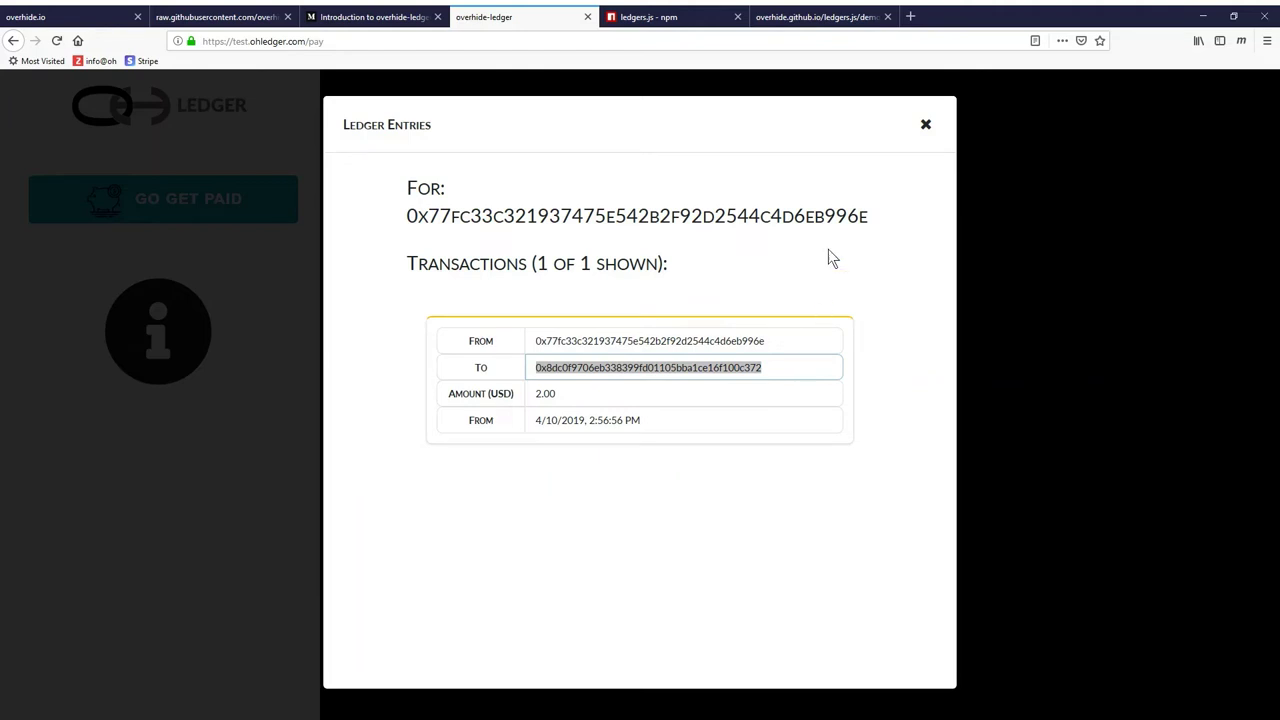
{"action": "left_click", "coordinate": [925, 126]}
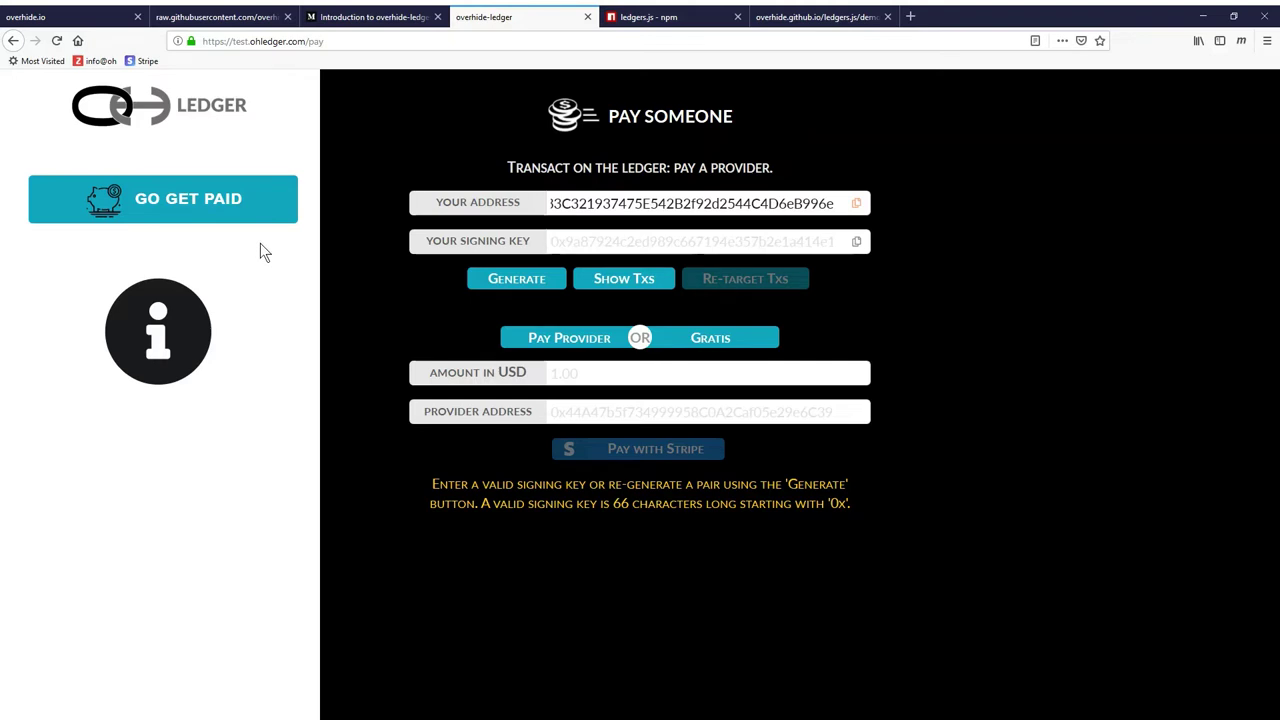
Review the Sign Up to Get Paid workflow diagram, then move to the ledgers.js npm page
{"action": "left_click", "coordinate": [205, 209]}
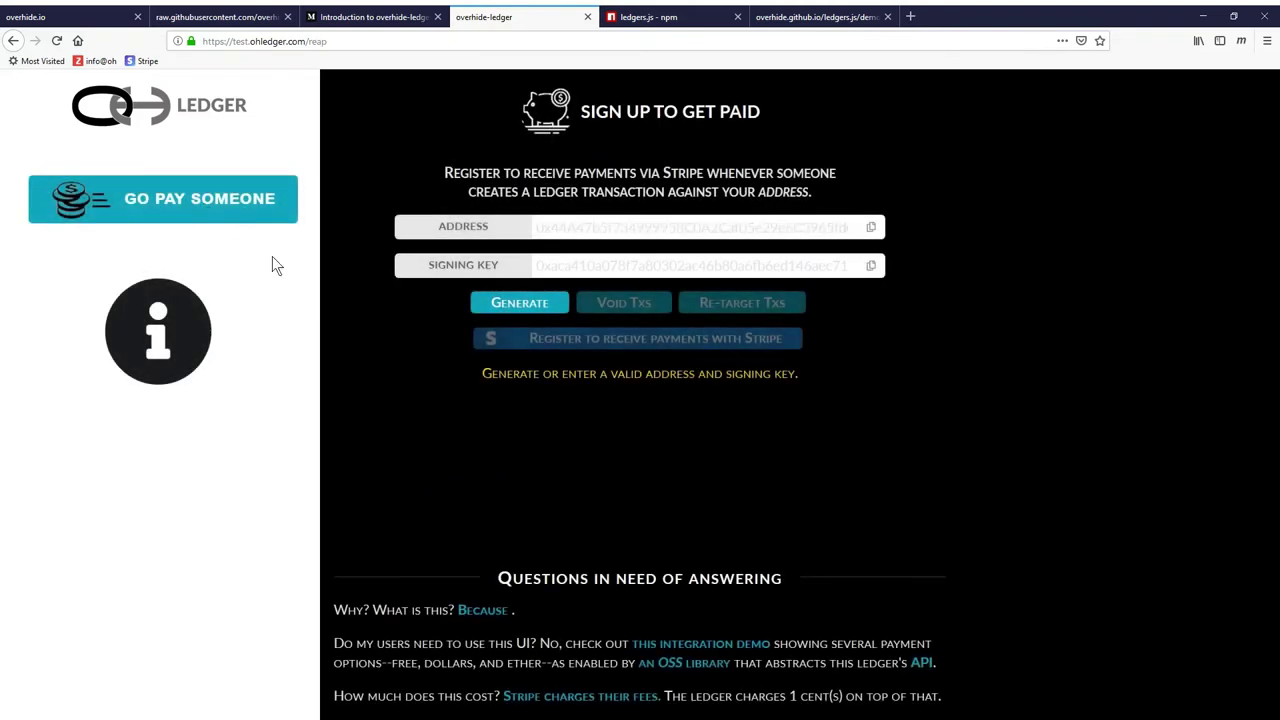
{"action": "left_click", "coordinate": [160, 333]}
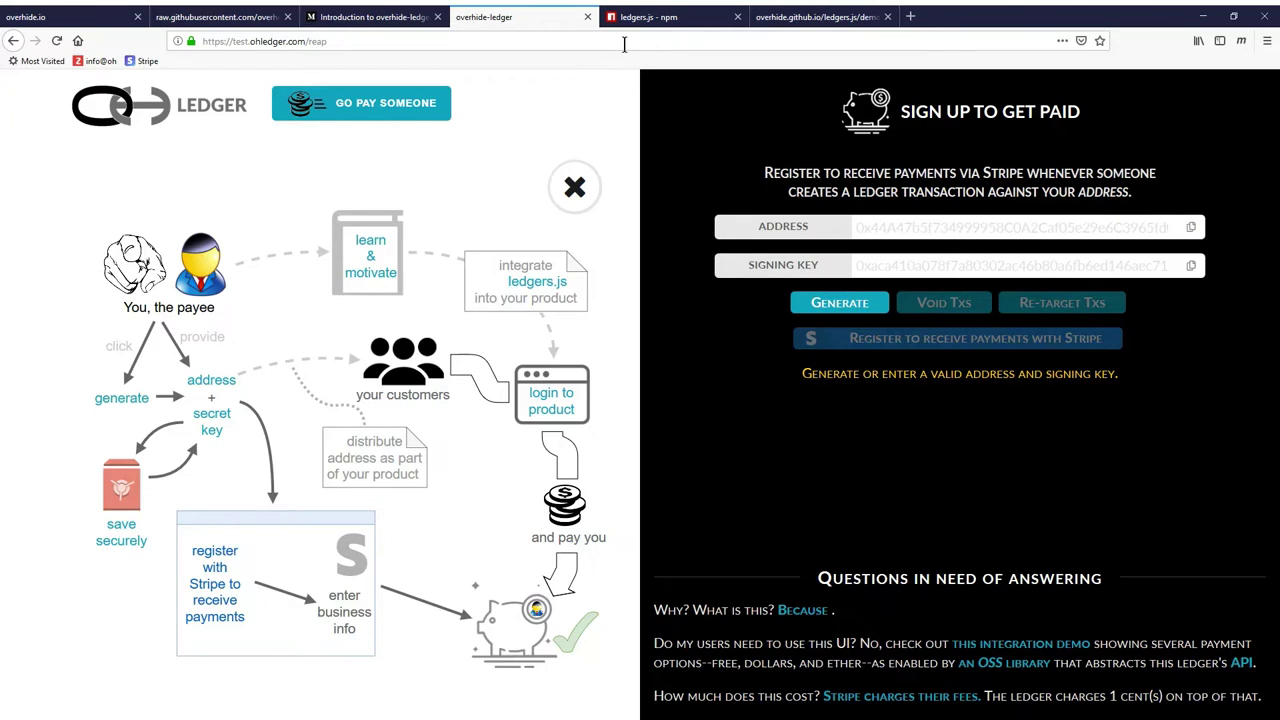
{"action": "left_click", "coordinate": [648, 18]}
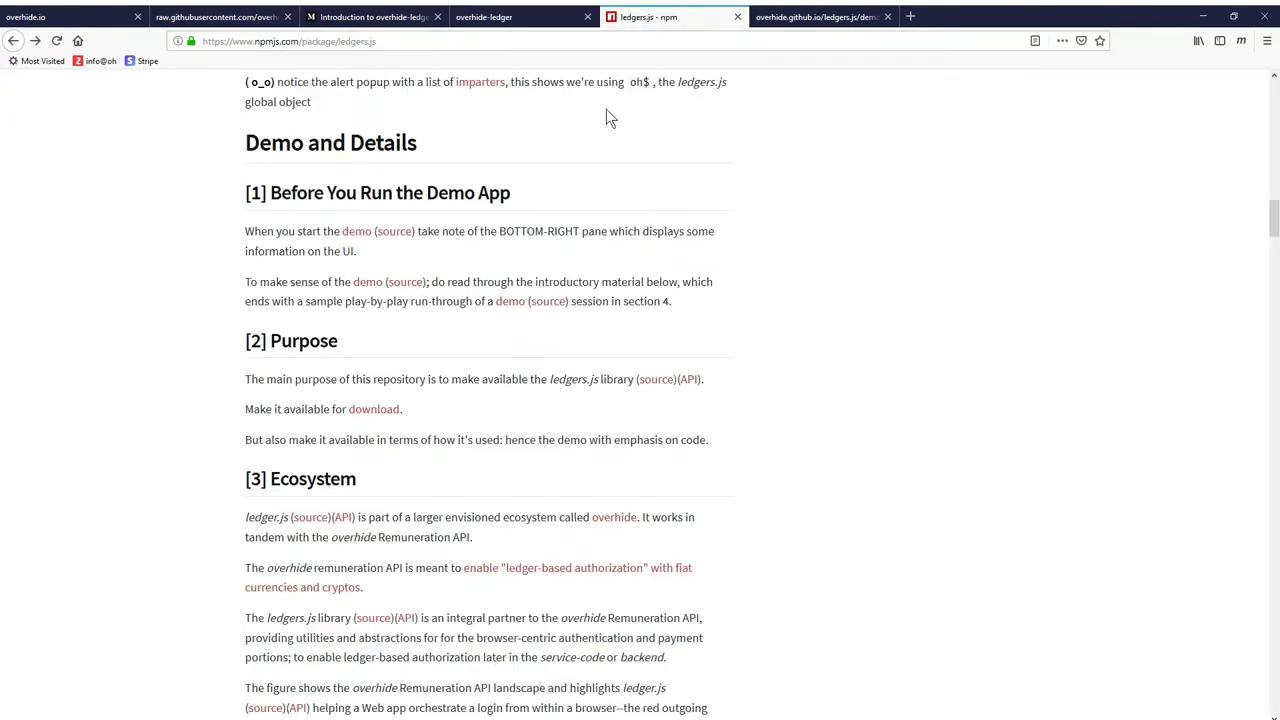
Read the ledgers.js readme from the top down to the [3.1] Remuneration API test environment section
{"action": "scroll", "coordinate": [604, 125], "scroll_direction": "up", "scroll_amount": 4}
{"action": "scroll", "coordinate": [604, 128], "scroll_direction": "up", "scroll_amount": 10}
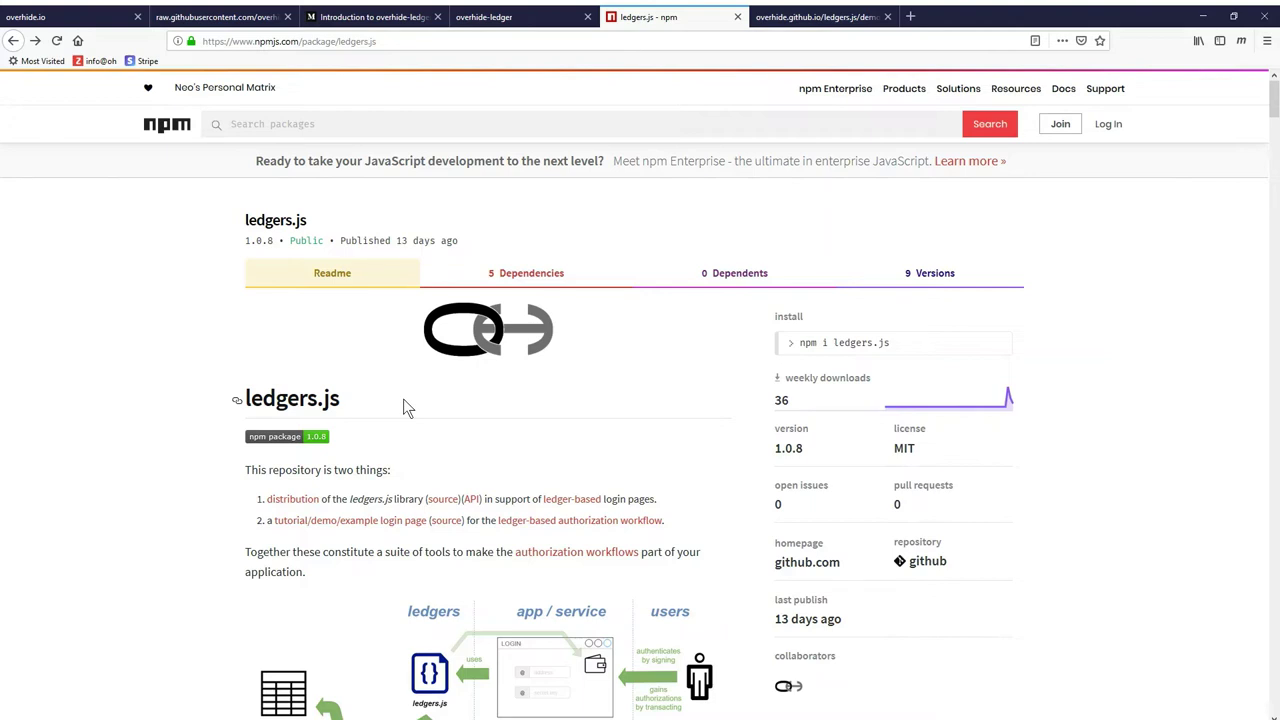
{"action": "scroll", "coordinate": [405, 407], "scroll_direction": "down", "scroll_amount": 5}
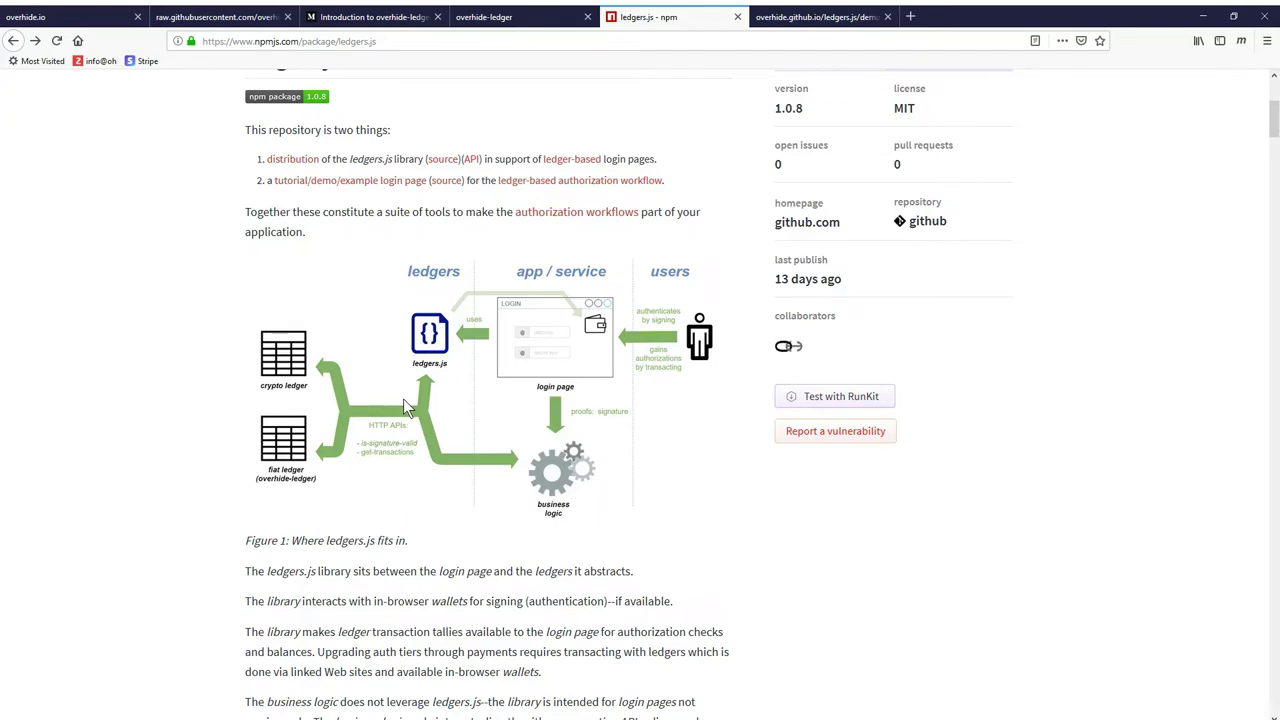
{"action": "scroll", "coordinate": [403, 399], "scroll_direction": "down", "scroll_amount": 4}
{"action": "scroll", "coordinate": [402, 399], "scroll_direction": "down", "scroll_amount": 13}
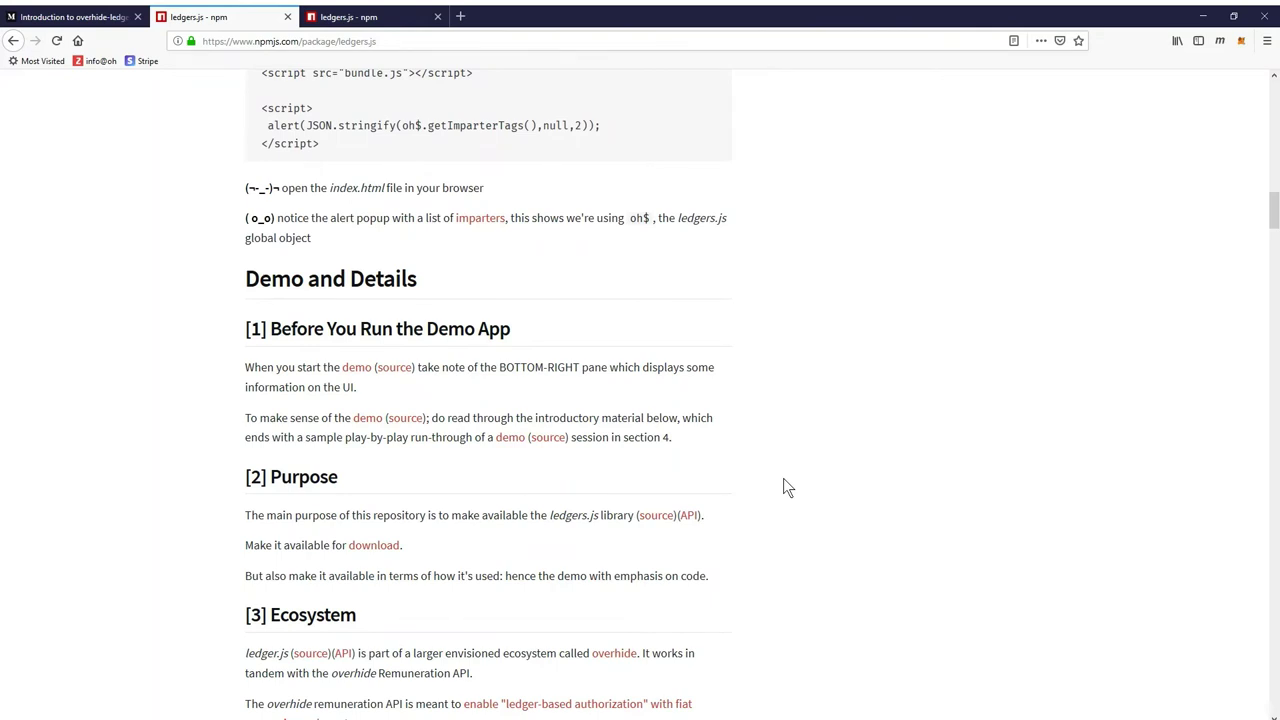
{"action": "scroll", "coordinate": [783, 478], "scroll_direction": "down", "scroll_amount": 6}
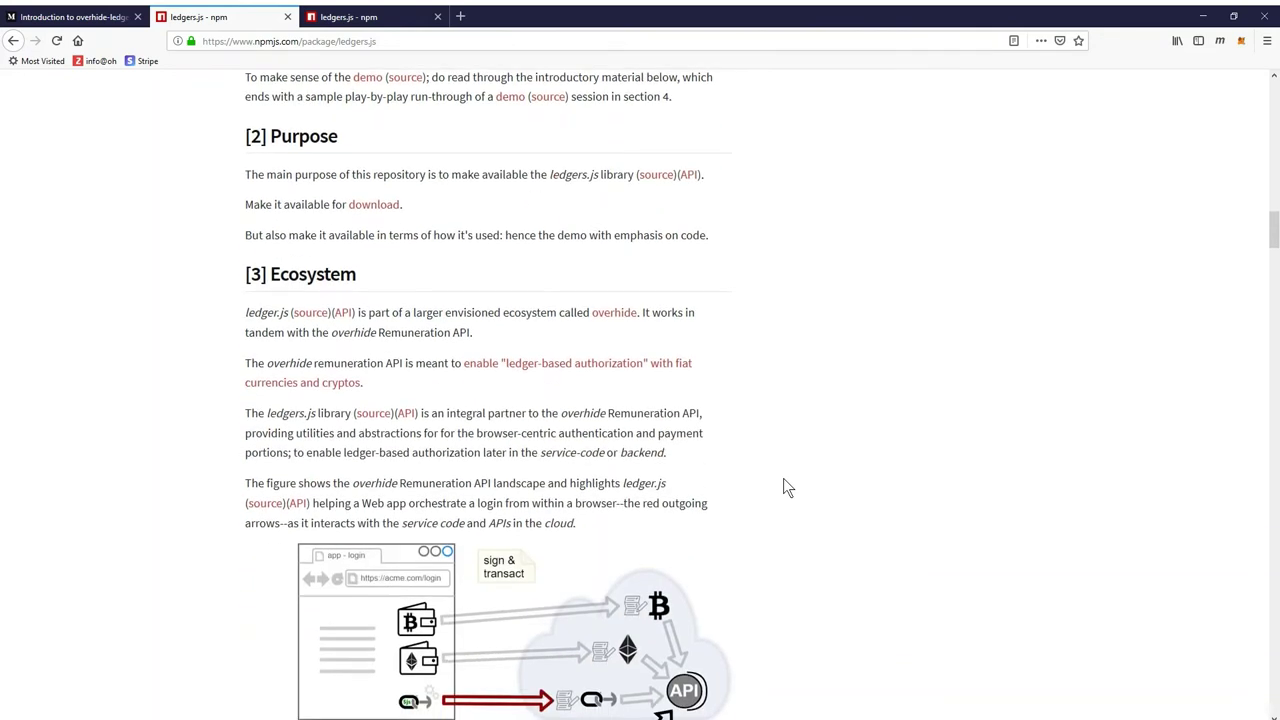
{"action": "scroll", "coordinate": [783, 487], "scroll_direction": "down", "scroll_amount": 1}
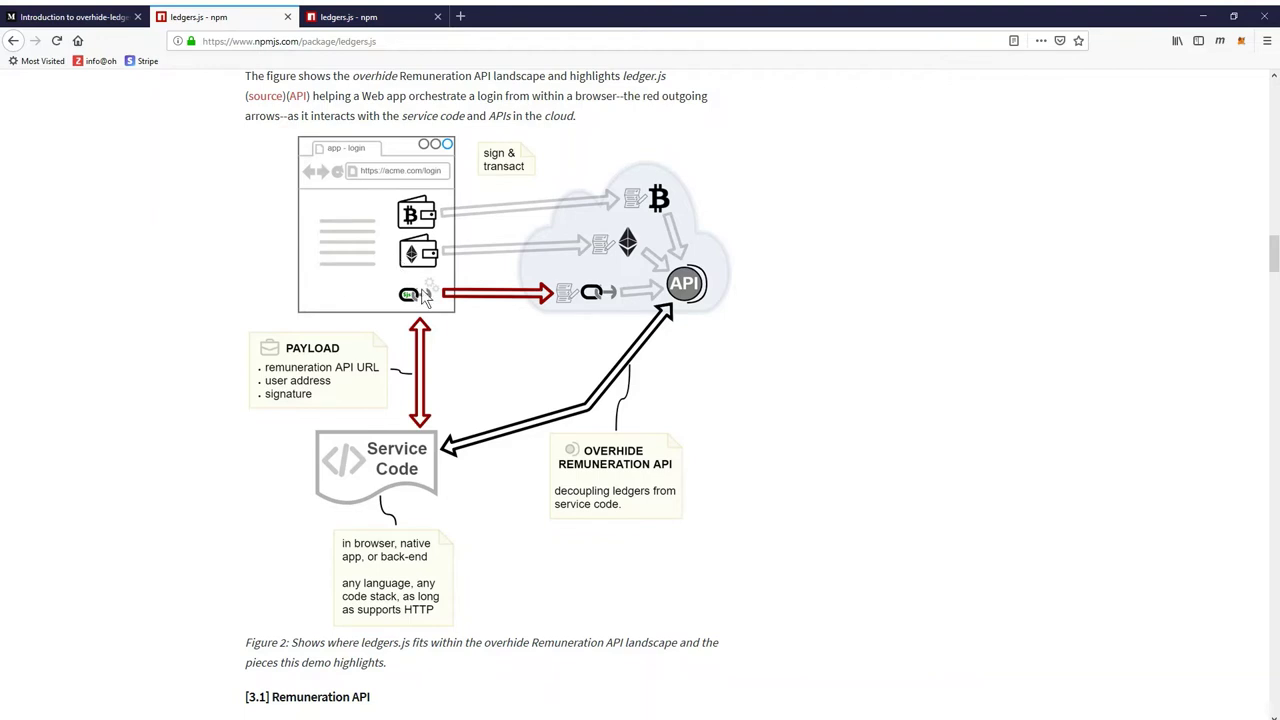
{"action": "scroll", "coordinate": [706, 407], "scroll_direction": "down", "scroll_amount": 1}
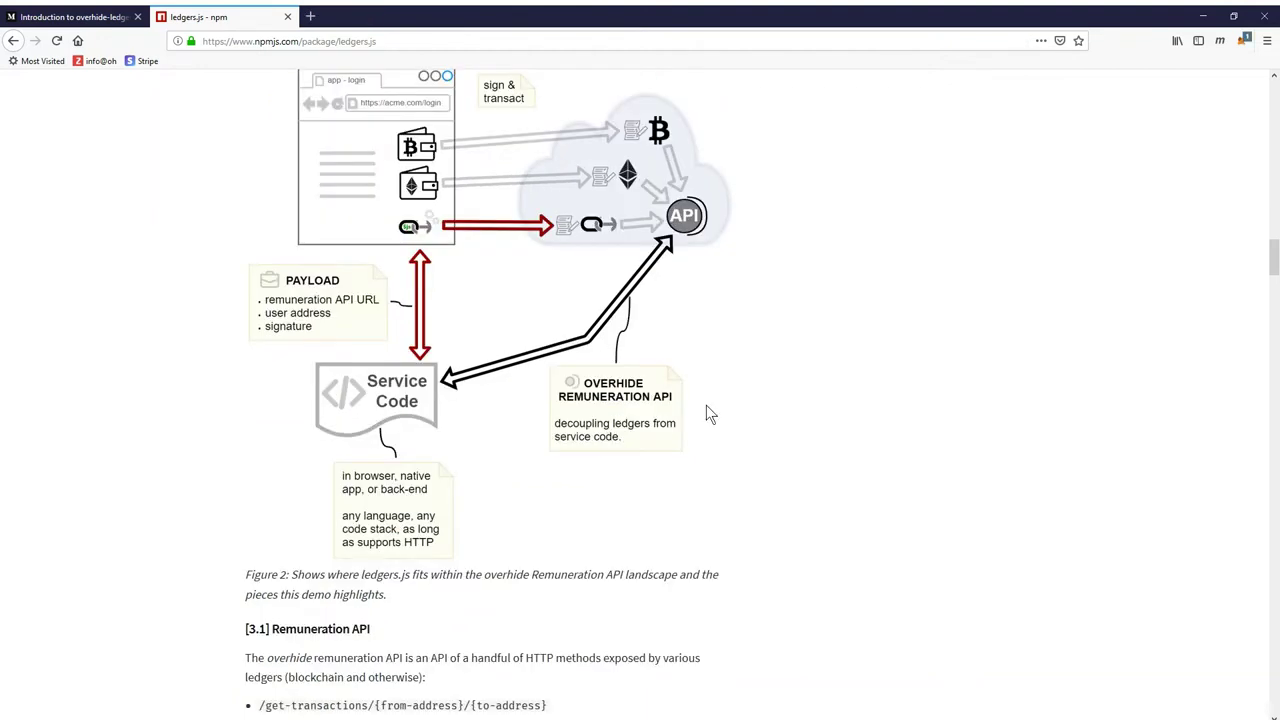
{"action": "scroll", "coordinate": [700, 427], "scroll_direction": "down", "scroll_amount": 5}
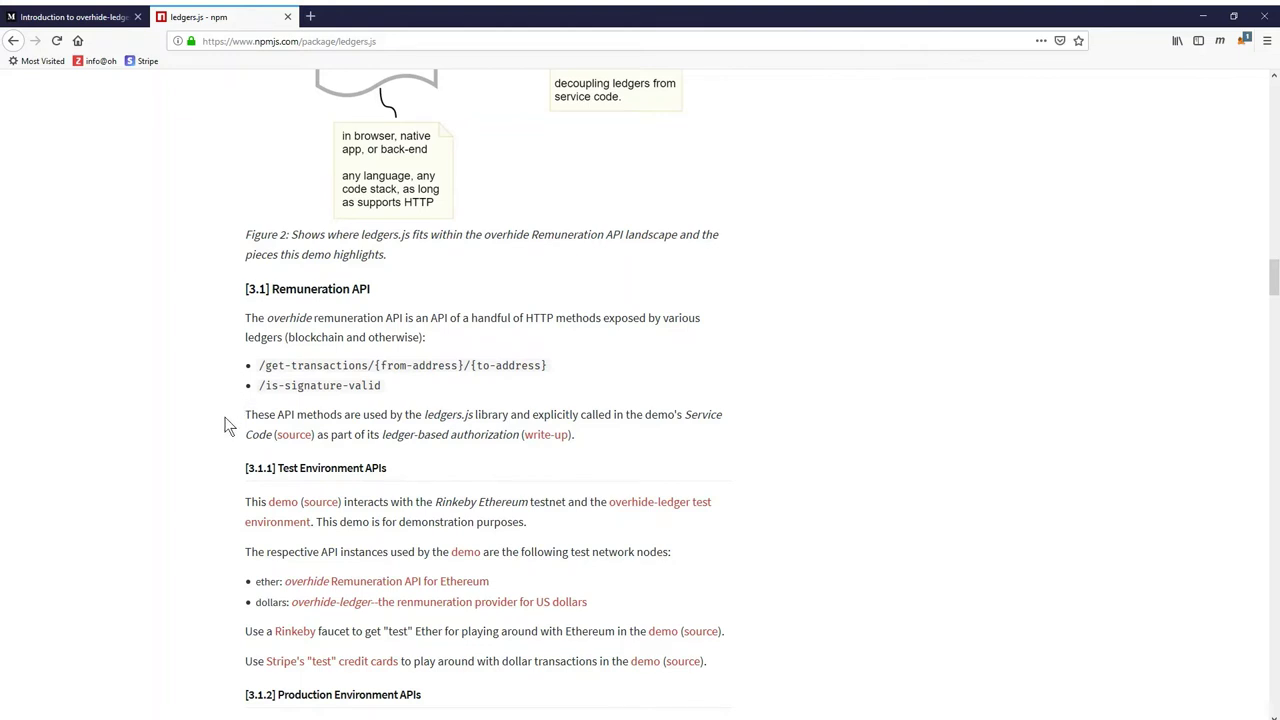
{"action": "scroll", "coordinate": [226, 425], "scroll_direction": "down", "scroll_amount": 3}
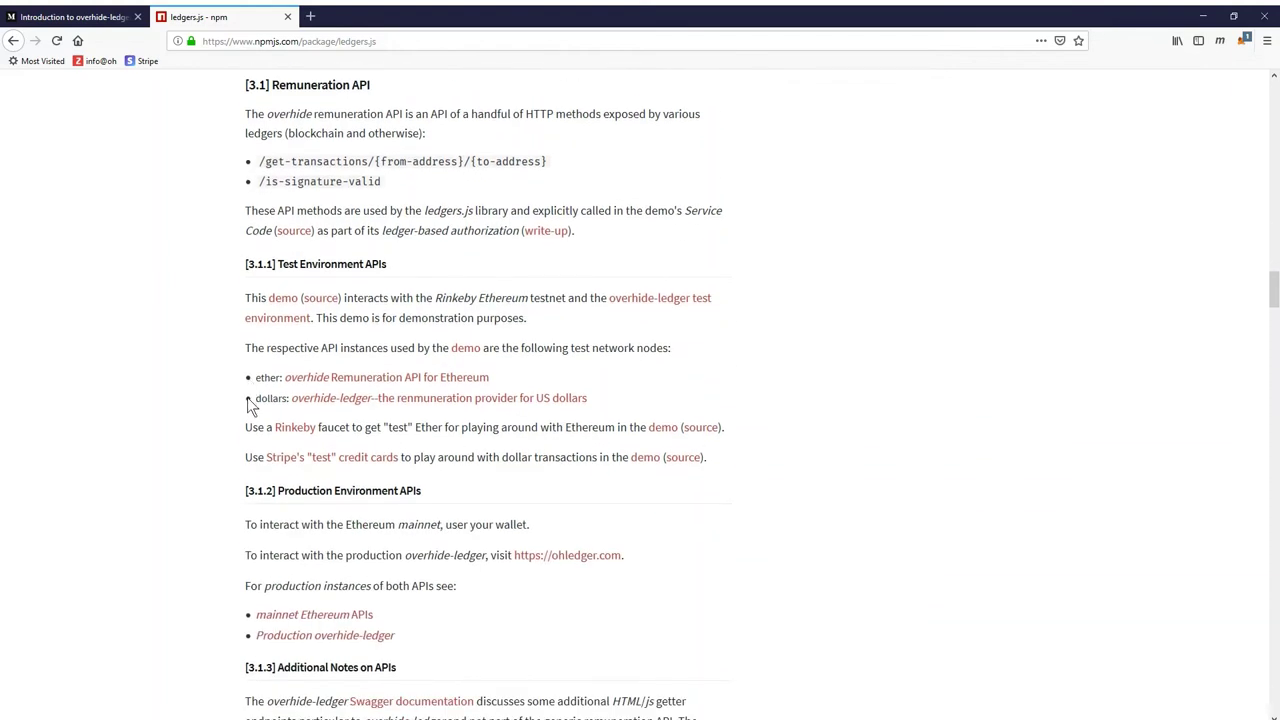
{"action": "left_click", "coordinate": [394, 378]}
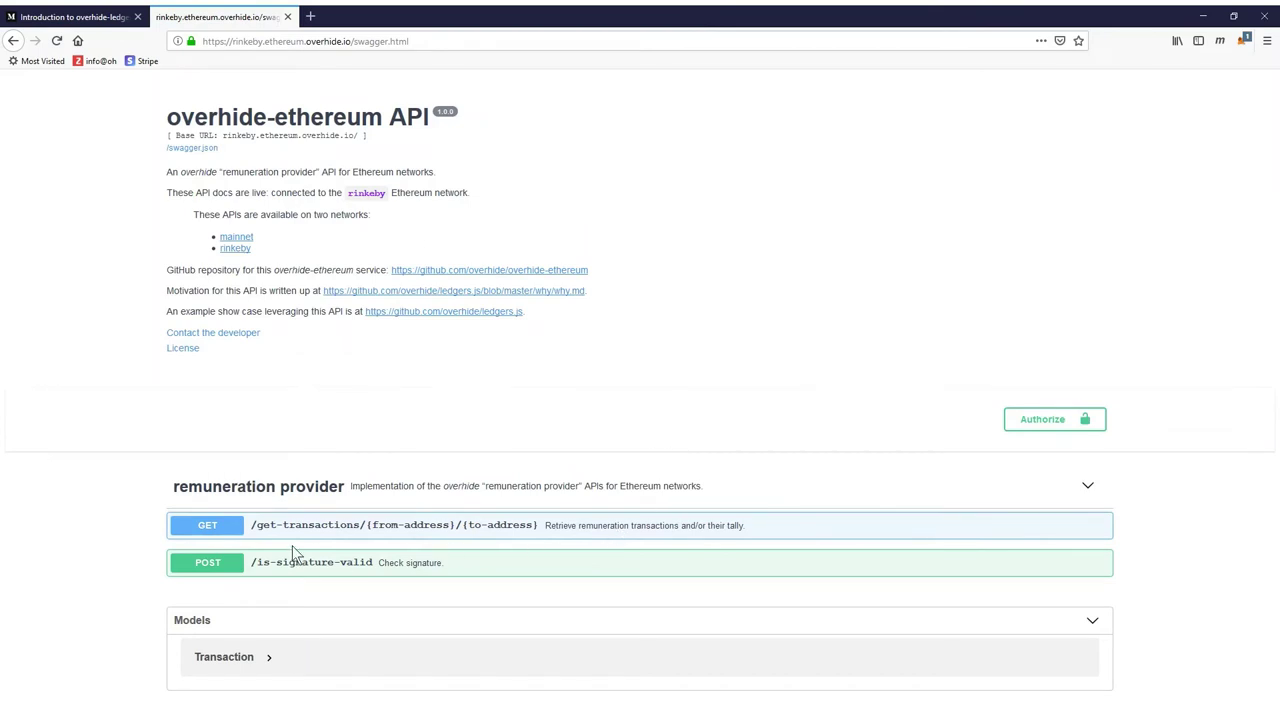
{"action": "key", "text": "alt+Left"}
{"action": "scroll", "coordinate": [320, 400], "scroll_direction": "down", "scroll_amount": 1}
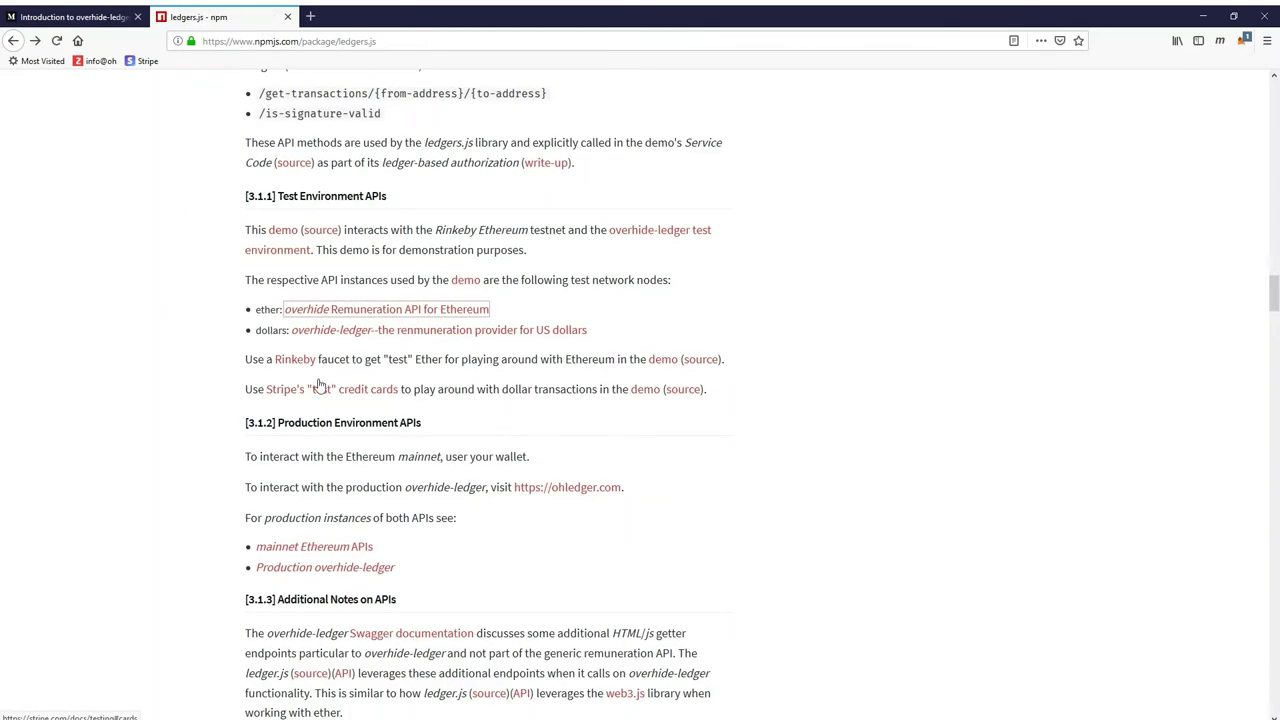
{"action": "left_click", "coordinate": [386, 309]}
{"action": "scroll", "coordinate": [408, 430], "scroll_direction": "down", "scroll_amount": 3}
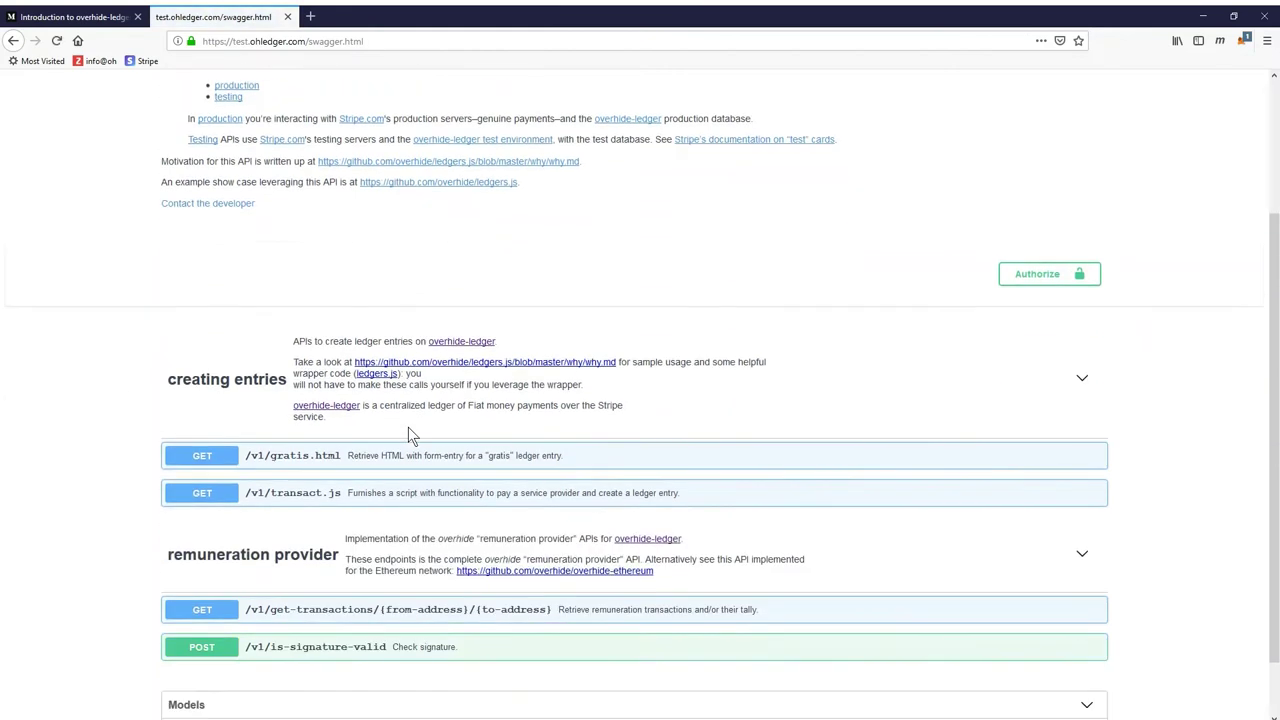
{"action": "scroll", "coordinate": [408, 432], "scroll_direction": "down", "scroll_amount": 1}
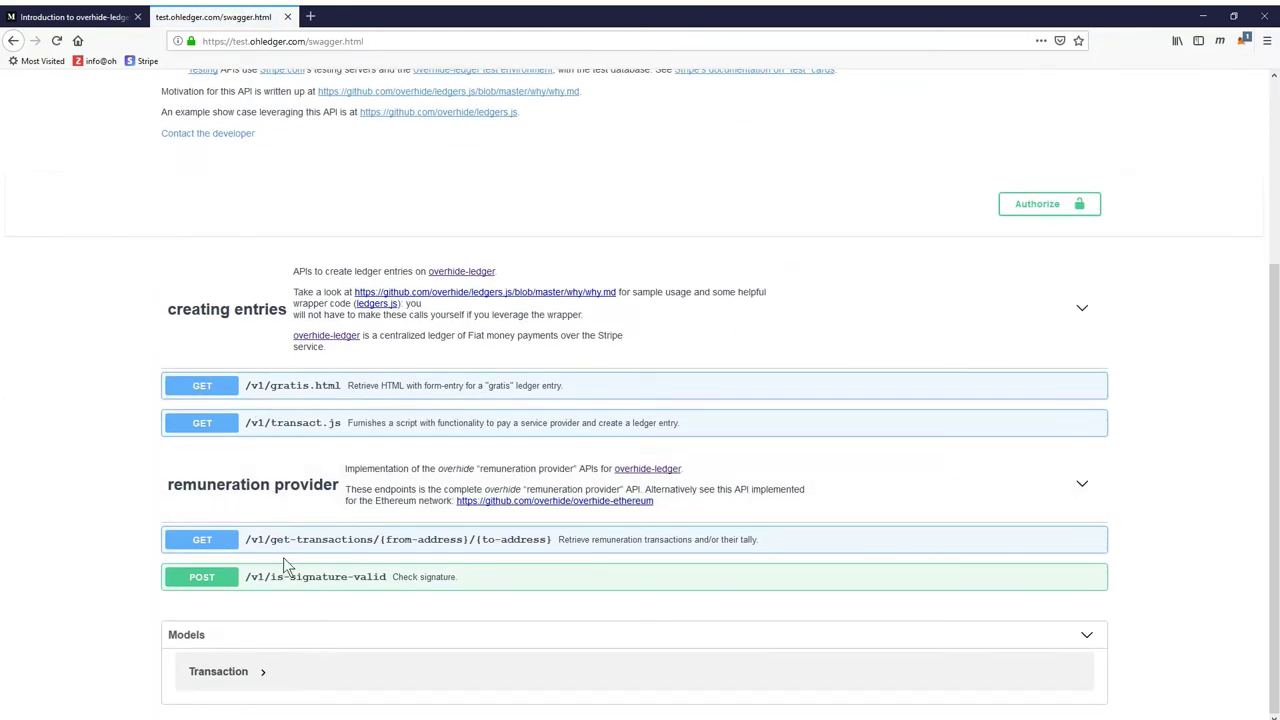
{"action": "key", "text": "alt+Left"}
Scroll the ledgers.js readme past the Remuneration API sections to [4] Play-By-Play Run-Through
{"action": "scroll", "coordinate": [283, 557], "scroll_direction": "down", "scroll_amount": 1}
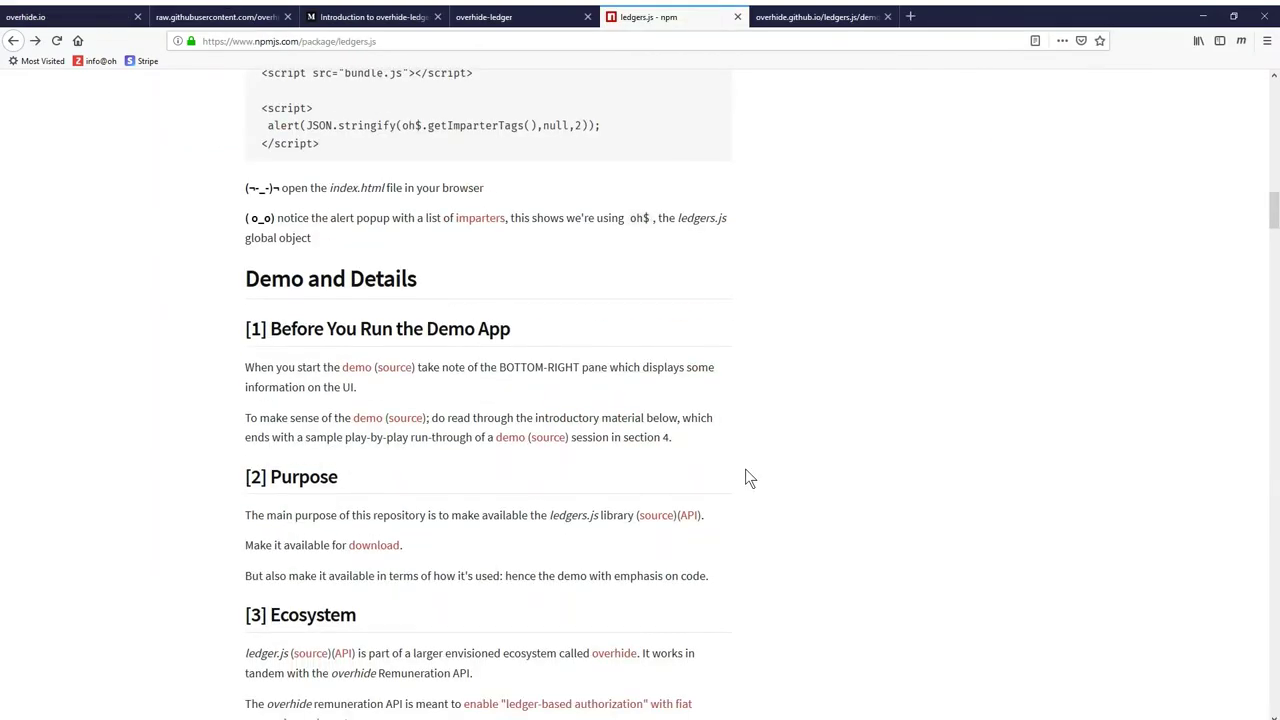
{"action": "scroll", "coordinate": [748, 477], "scroll_direction": "down", "scroll_amount": 3}
{"action": "scroll", "coordinate": [748, 477], "scroll_direction": "down", "scroll_amount": 18}
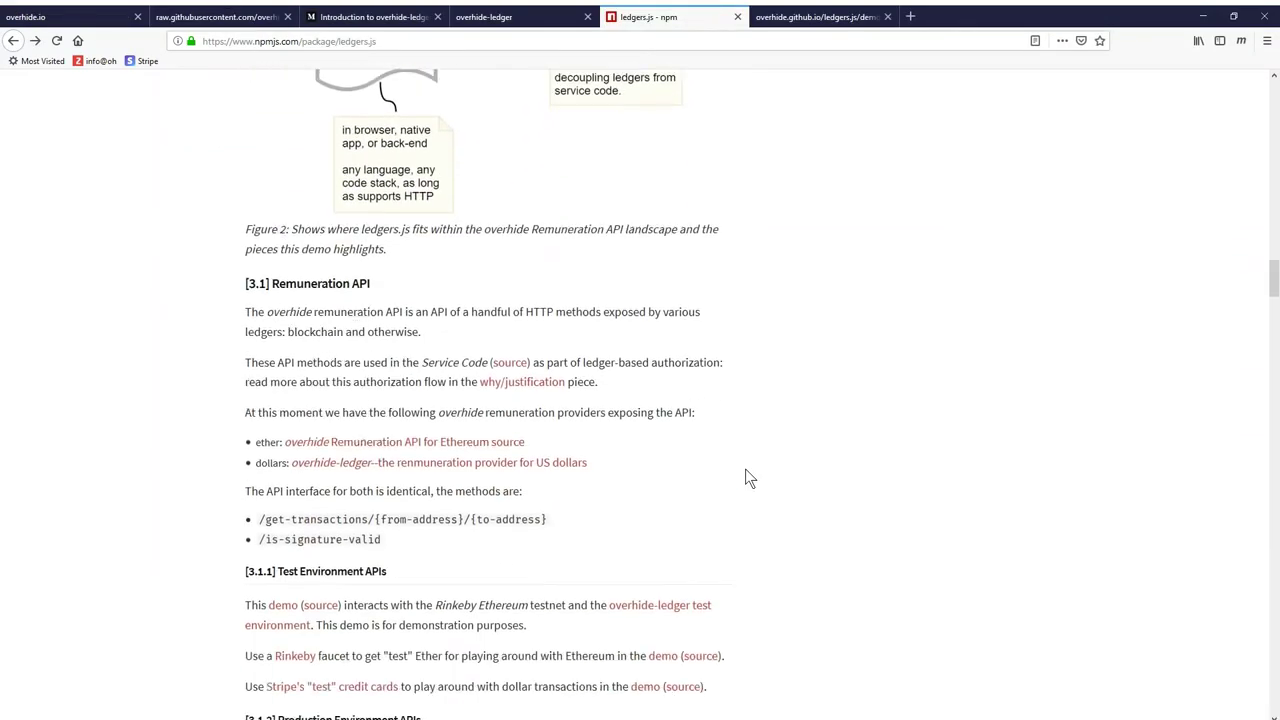
{"action": "scroll", "coordinate": [748, 477], "scroll_direction": "down", "scroll_amount": 14}
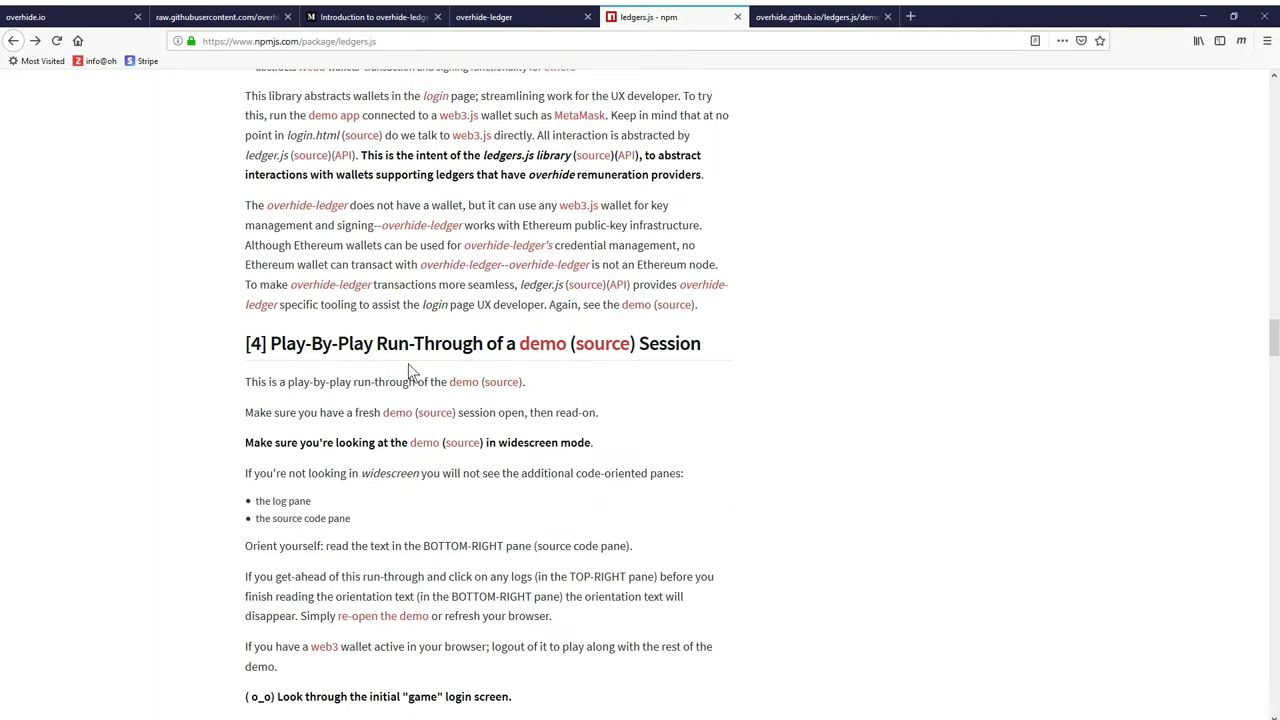
{"action": "key", "text": "ctrl+Tab"}
{"action": "key", "text": "ctrl+shift+Tab"}
In the cake game demo, read login.html from line 15 down to window.onload and onWalletChange
{"action": "left_click", "coordinate": [798, 20]}
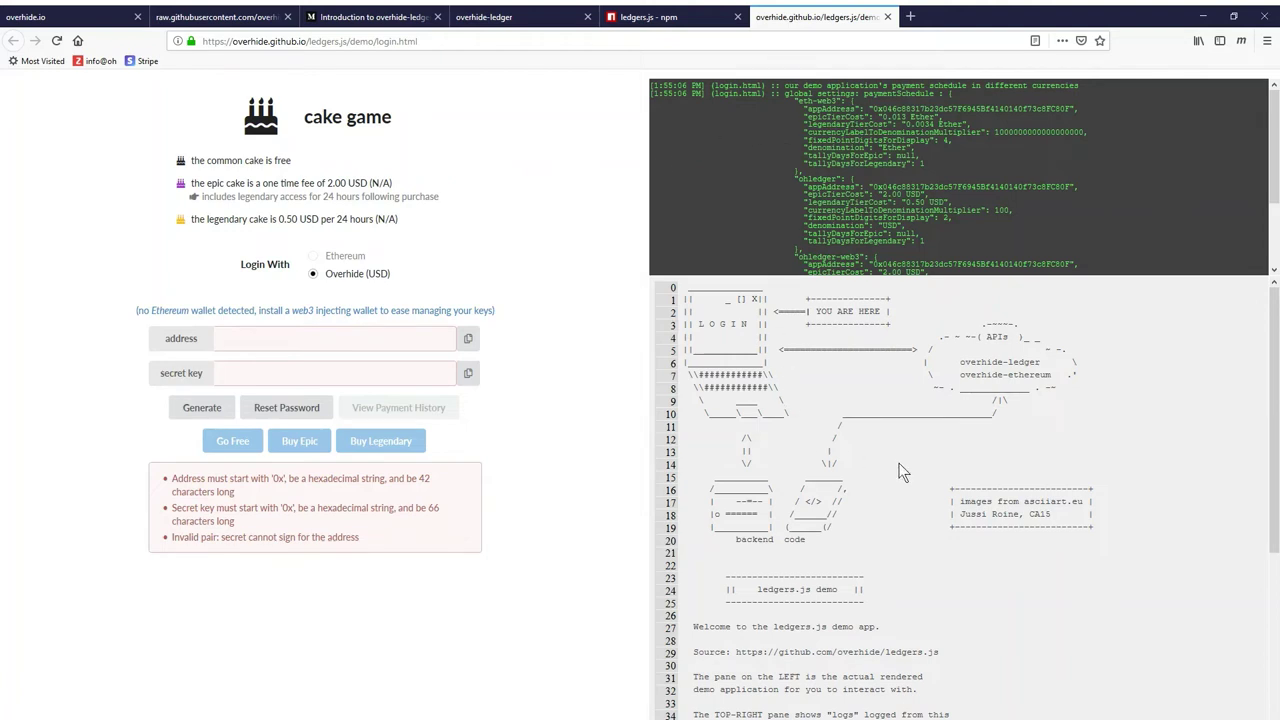
{"action": "scroll", "coordinate": [900, 472], "scroll_direction": "down", "scroll_amount": 5}
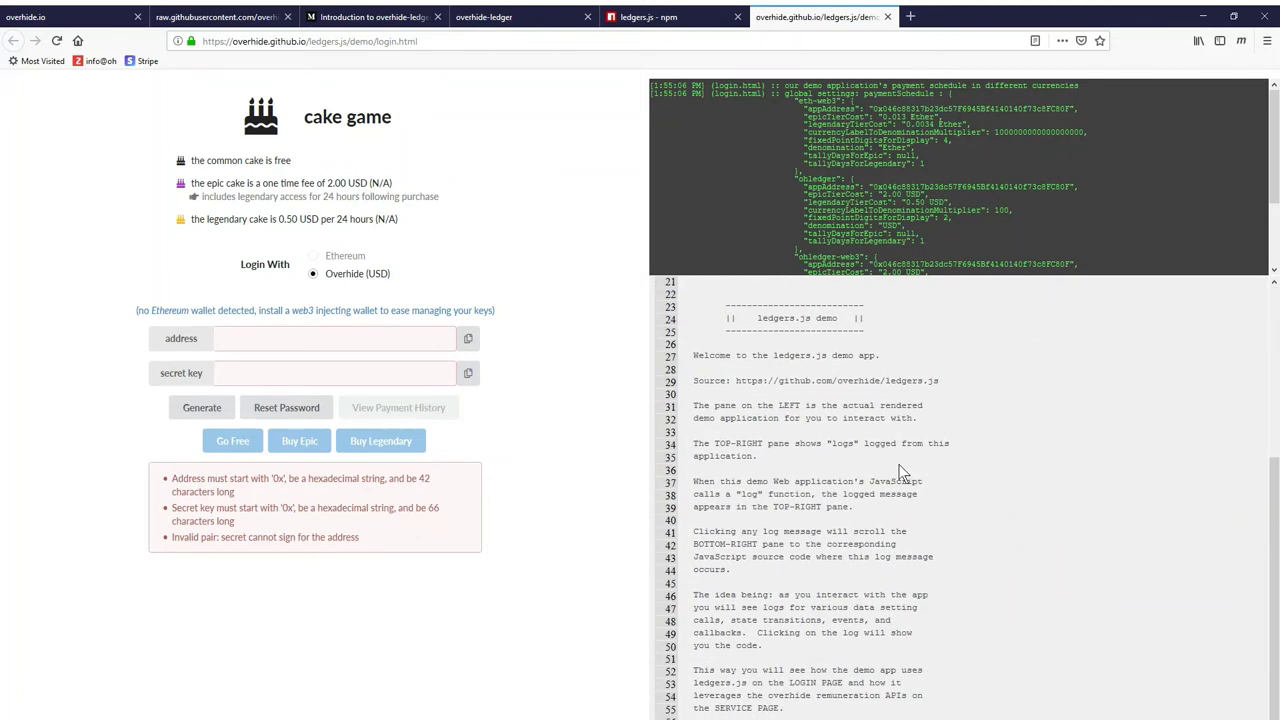
{"action": "scroll", "coordinate": [900, 472], "scroll_direction": "up", "scroll_amount": 5}
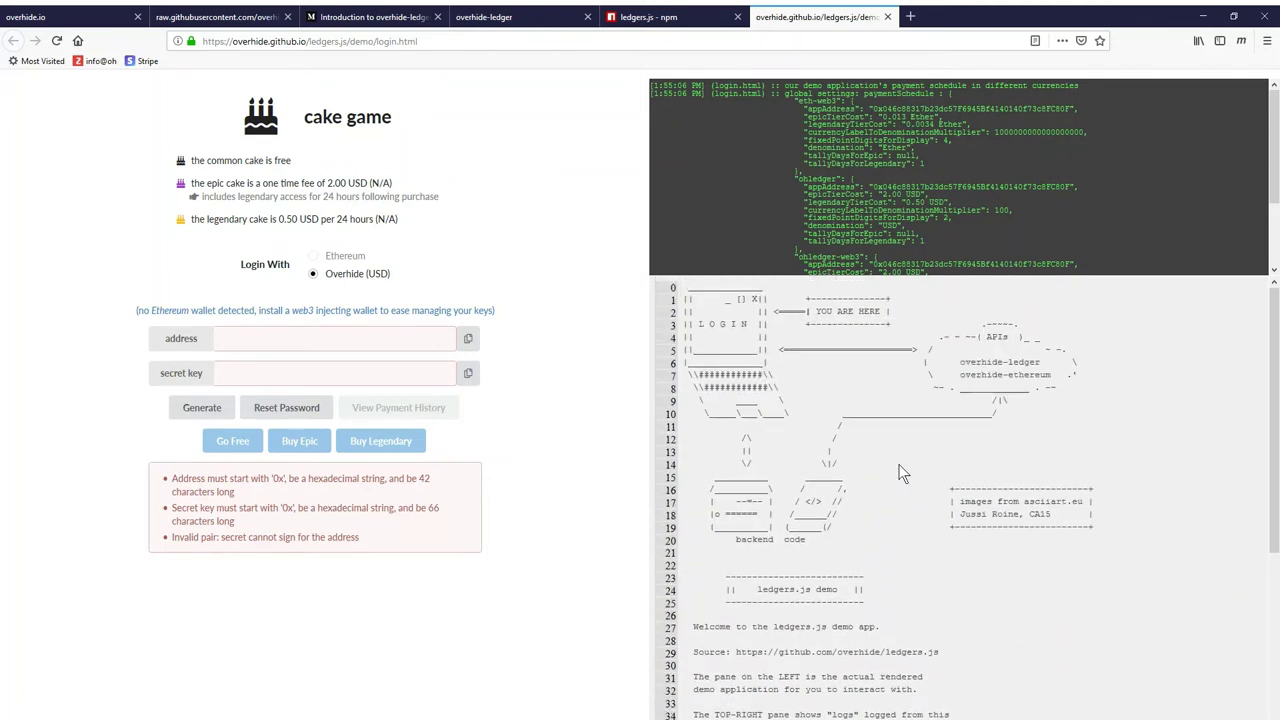
{"action": "left_click", "coordinate": [835, 140]}
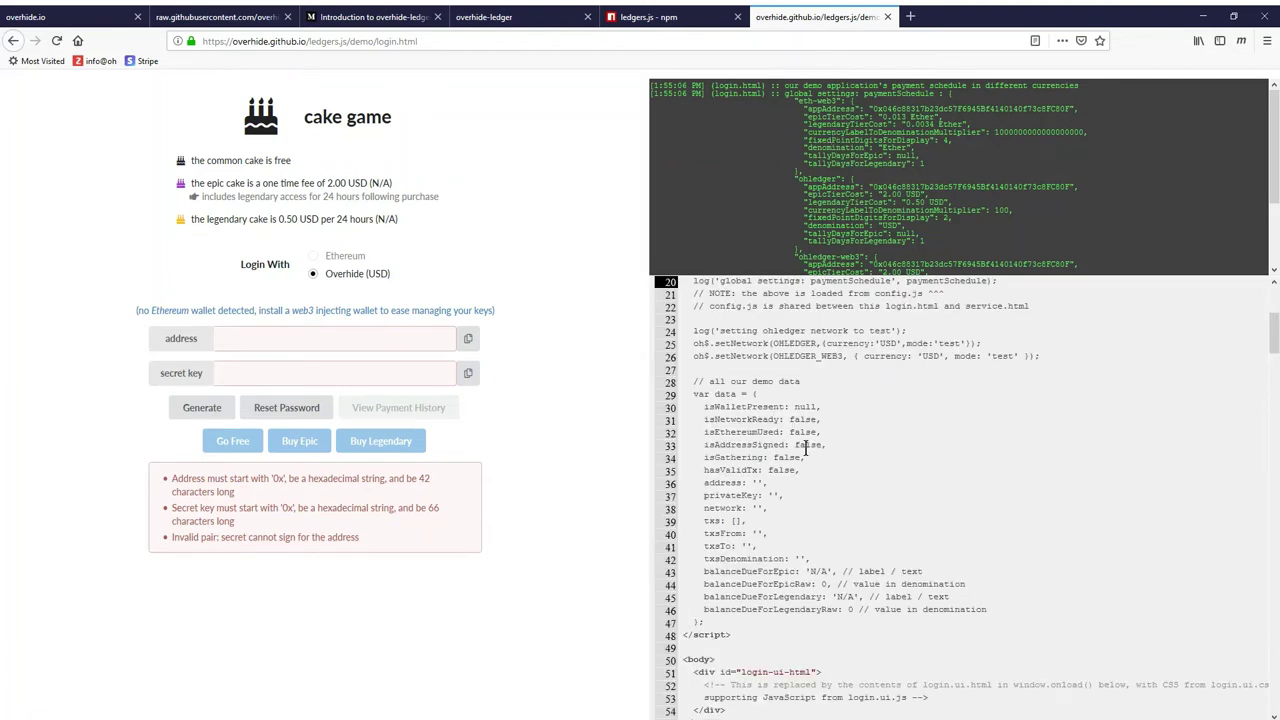
{"action": "scroll", "coordinate": [806, 448], "scroll_direction": "up", "scroll_amount": 2}
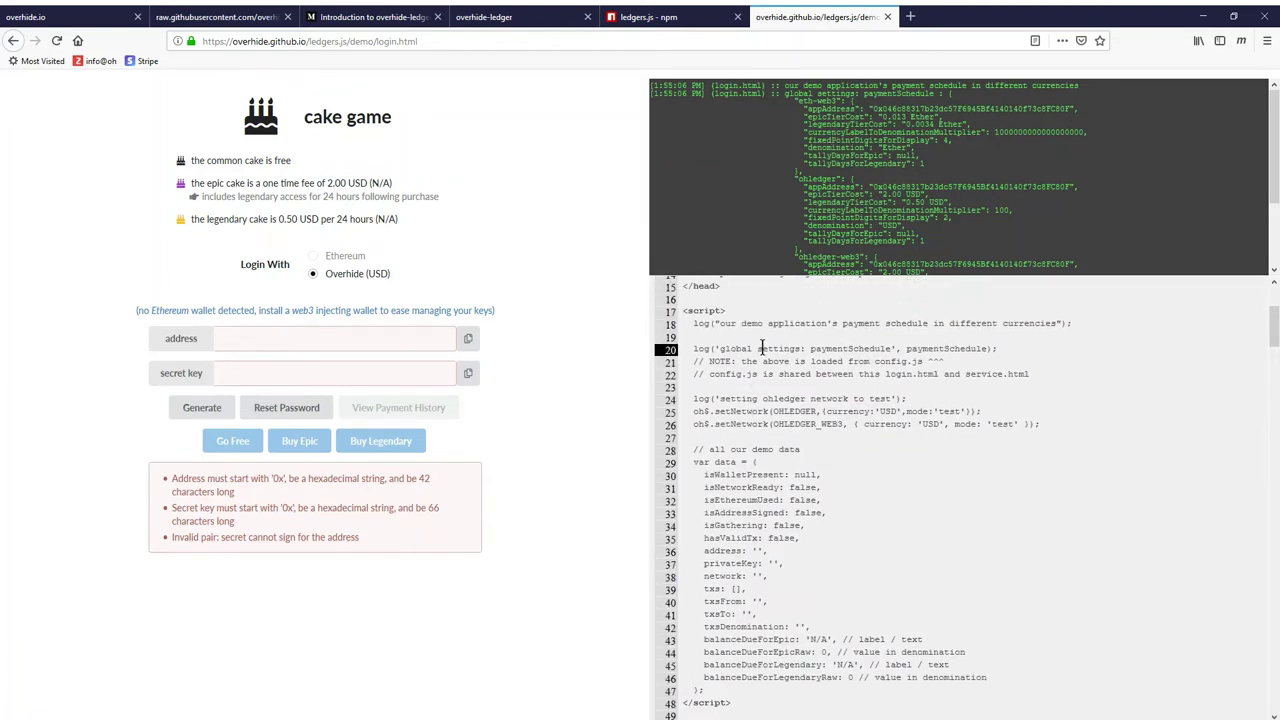
{"action": "scroll", "coordinate": [769, 433], "scroll_direction": "down", "scroll_amount": 4}
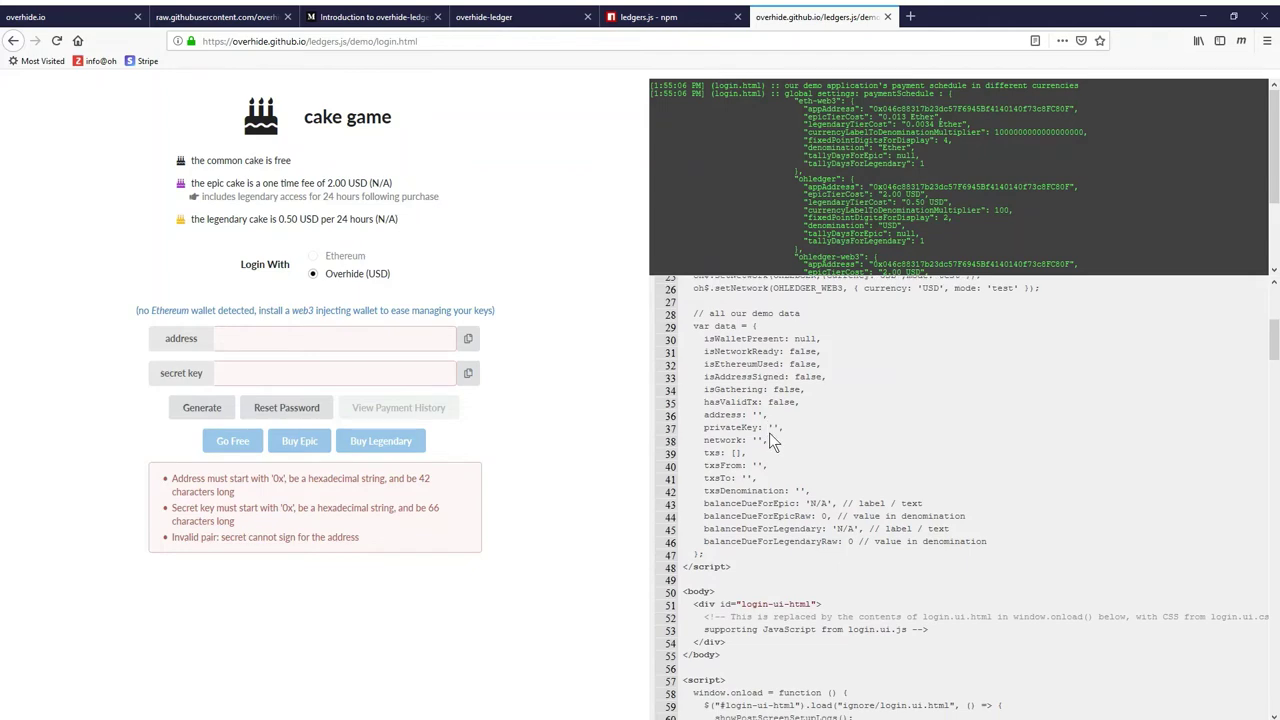
{"action": "scroll", "coordinate": [769, 433], "scroll_direction": "up", "scroll_amount": 4}
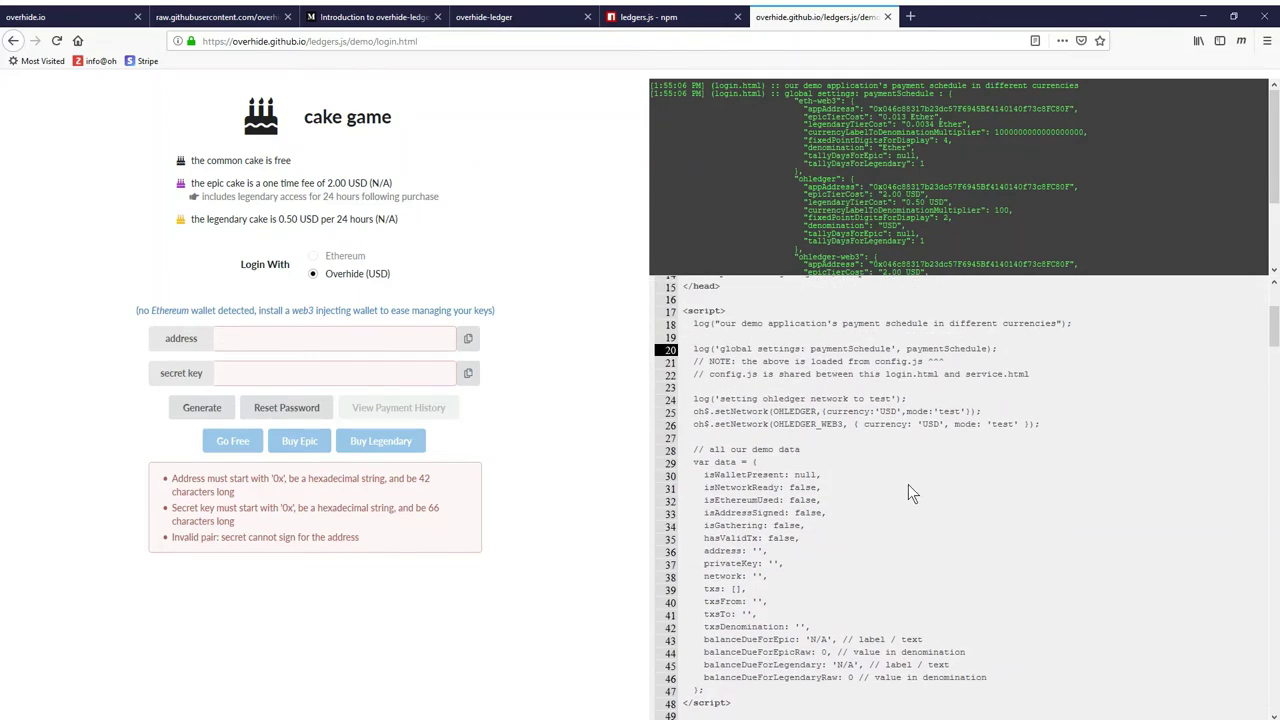
{"action": "scroll", "coordinate": [908, 484], "scroll_direction": "down", "scroll_amount": 10}
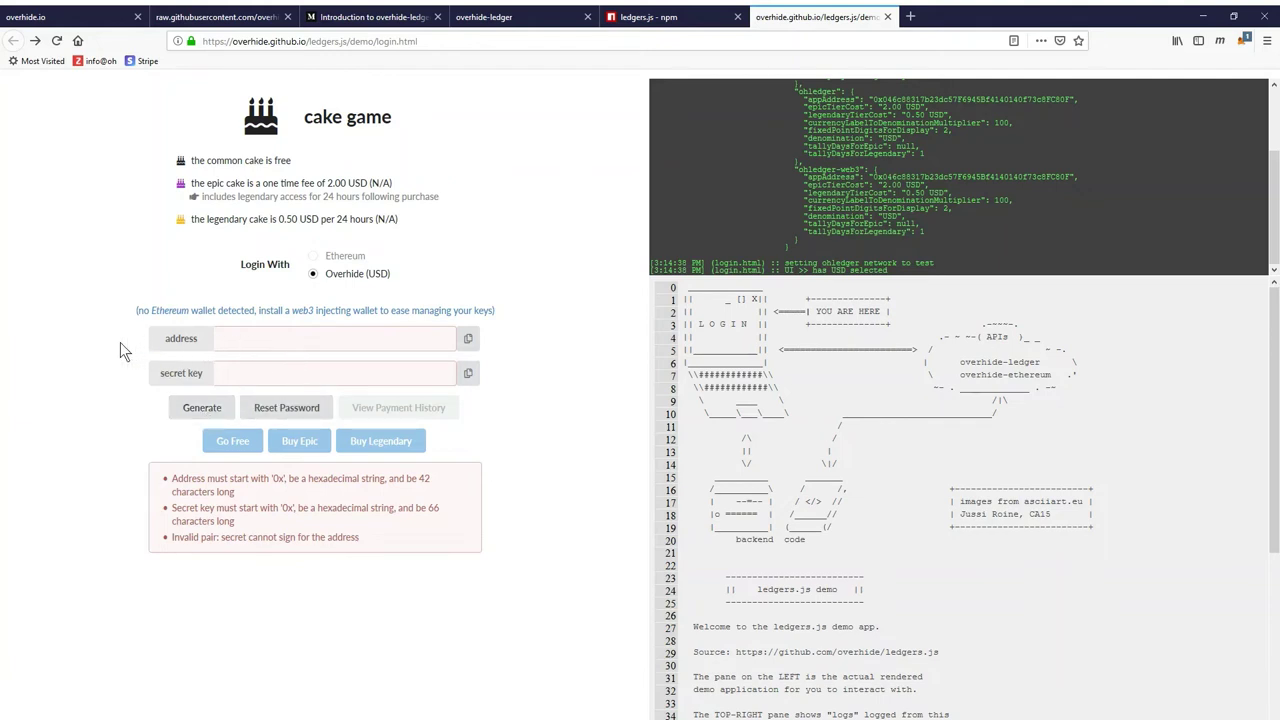
Generate a new test ledger address and secret key in the cake game login
{"action": "left_click", "coordinate": [205, 410]}
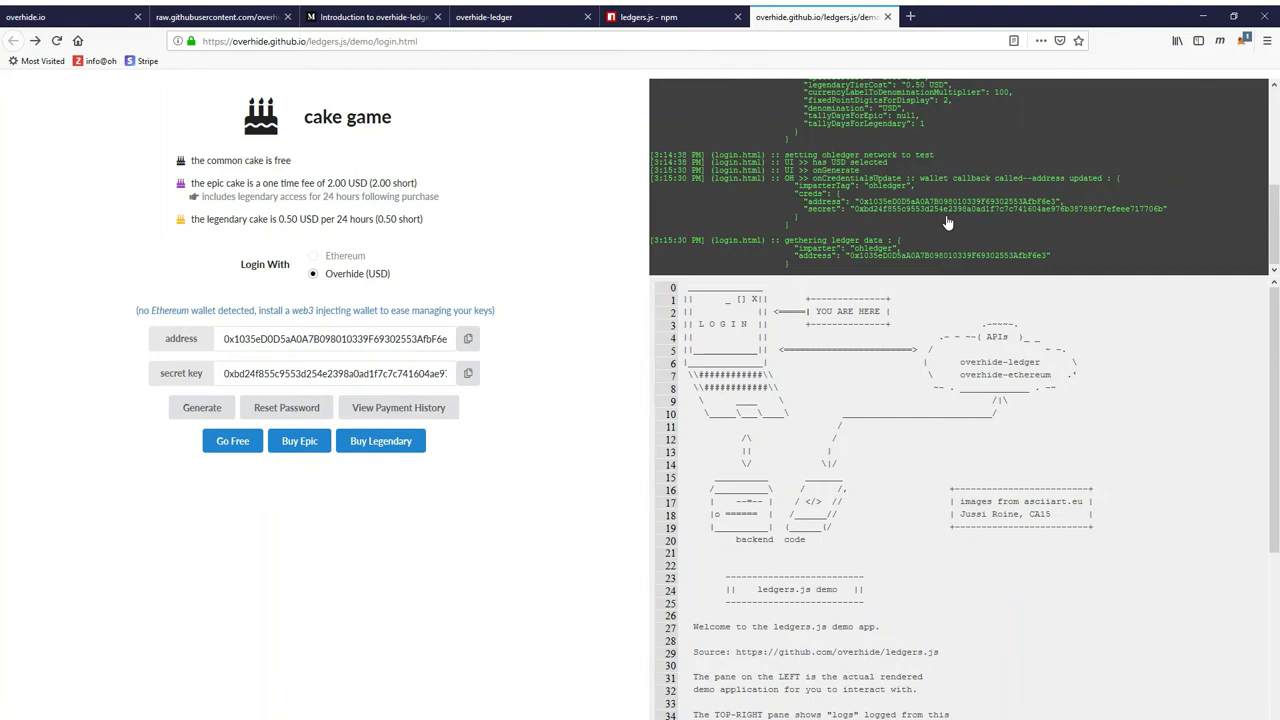
Inspect the onGenerate code's oh$ call and the creds parameter of onCredentialsUpdate
{"action": "left_click", "coordinate": [805, 175]}
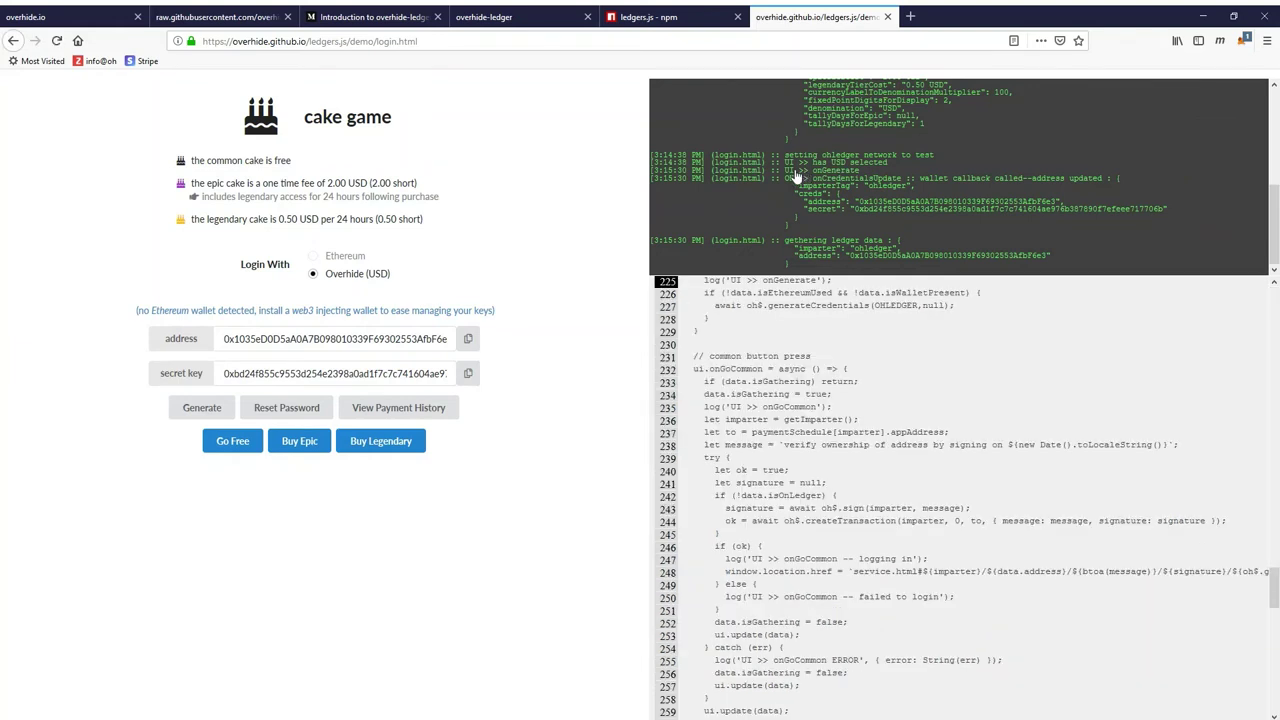
{"action": "scroll", "coordinate": [750, 345], "scroll_direction": "up", "scroll_amount": 1}
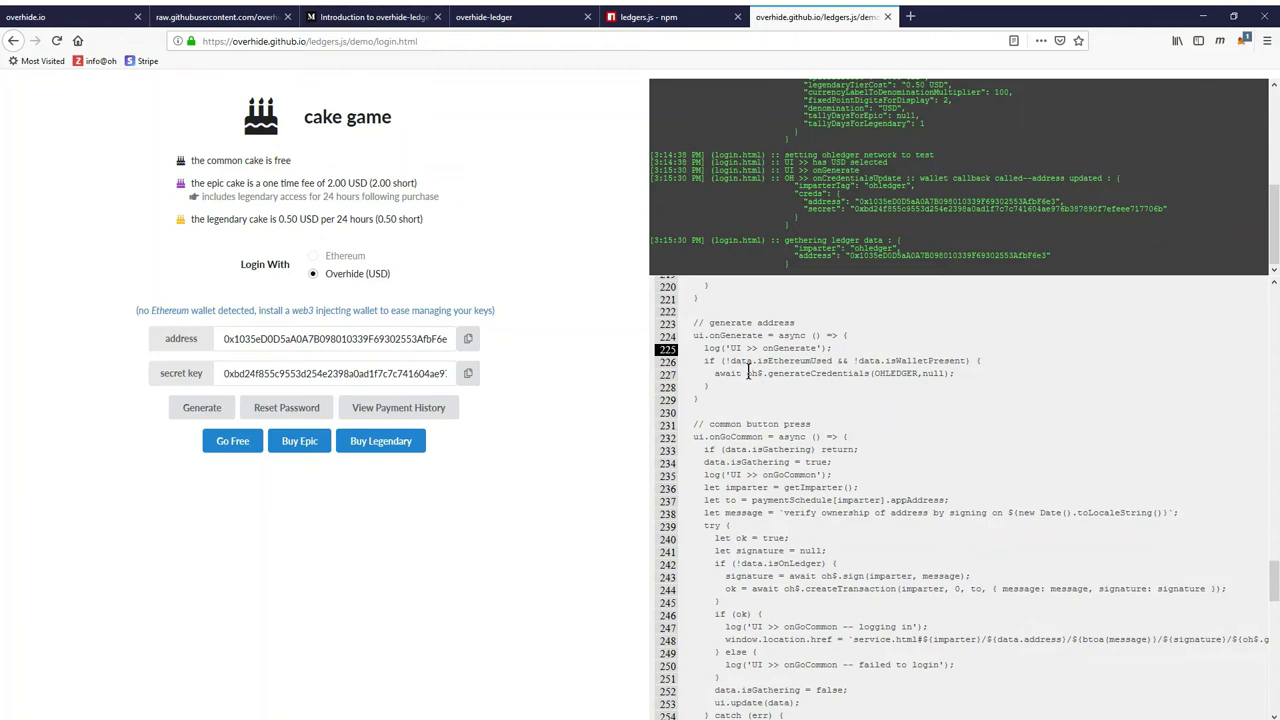
{"action": "double_click", "coordinate": [752, 374]}
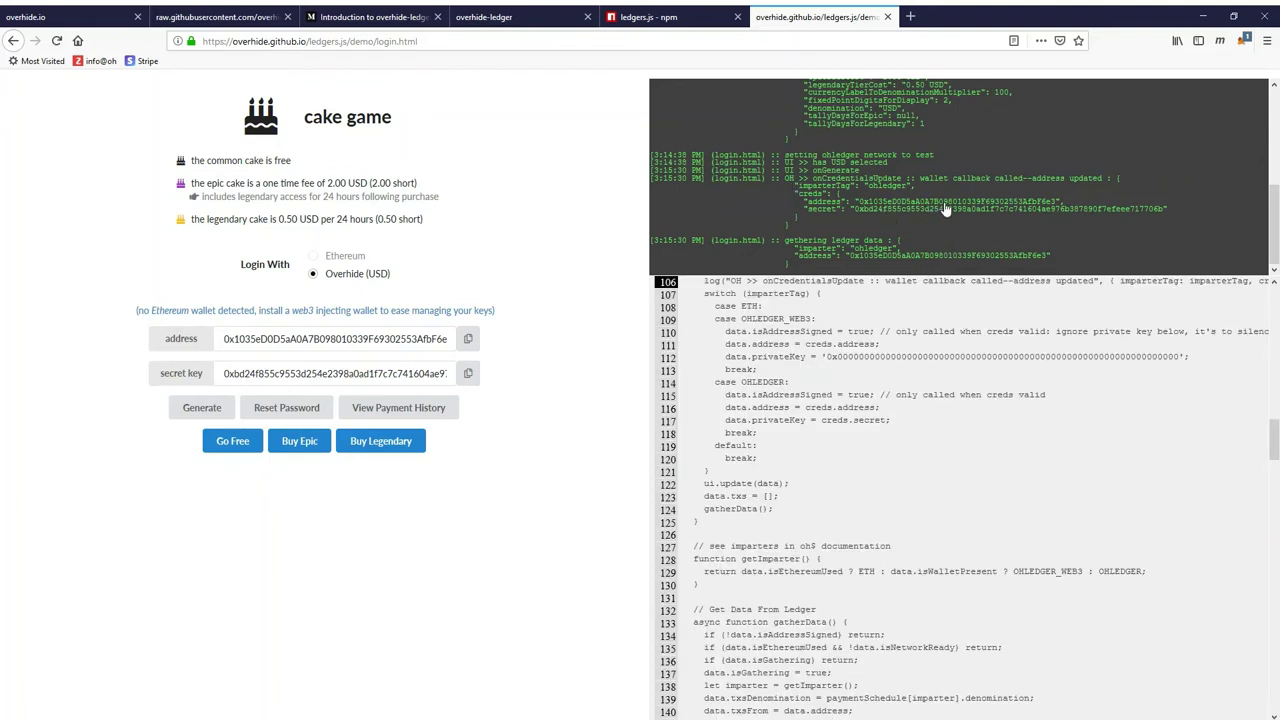
{"action": "scroll", "coordinate": [915, 443], "scroll_direction": "up", "scroll_amount": 3}
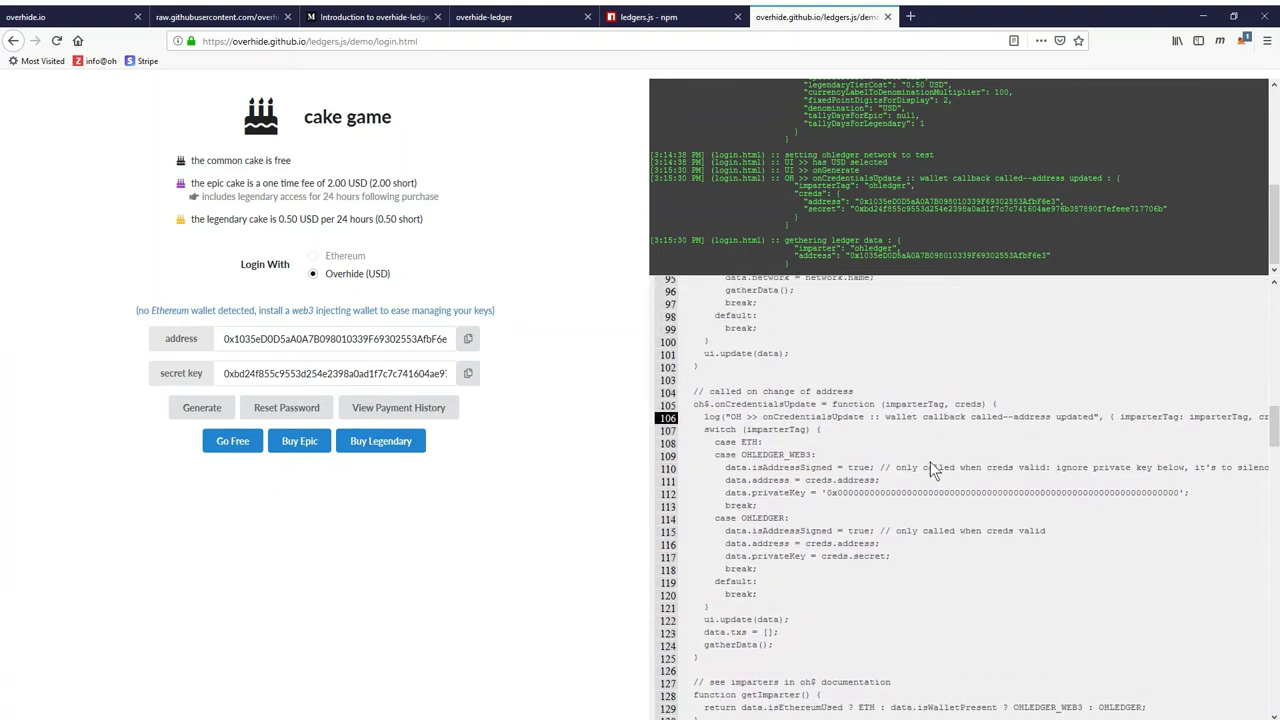
{"action": "double_click", "coordinate": [968, 405]}
Create a free Go Free ledger entry, passing the reCAPTCHA check, to enter the game
{"action": "left_click", "coordinate": [233, 442]}
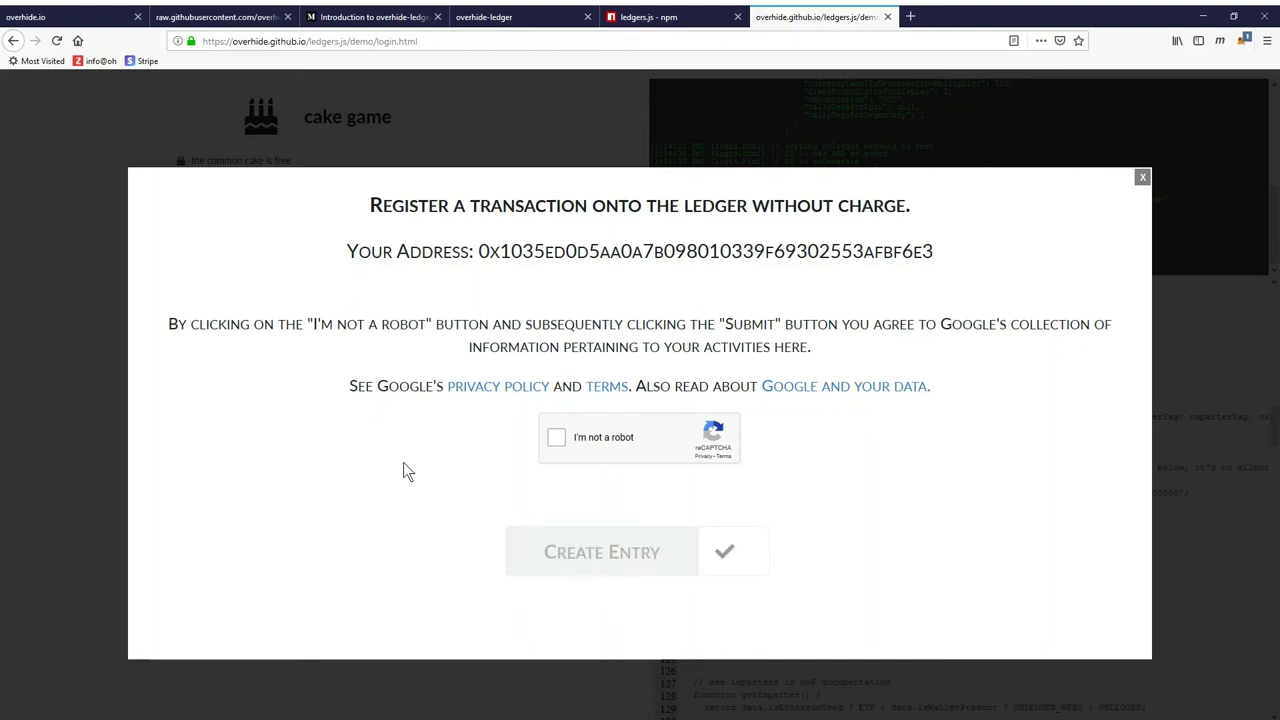
{"action": "left_click", "coordinate": [553, 444]}
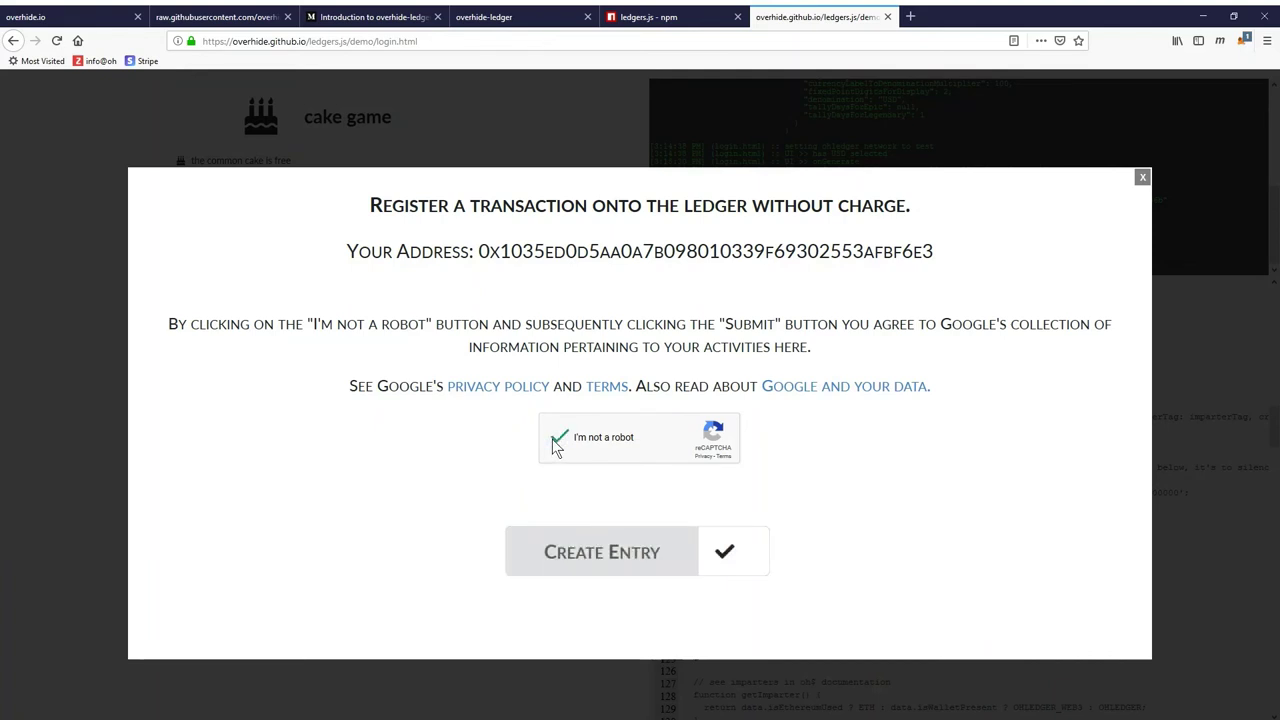
{"action": "left_click", "coordinate": [587, 544]}
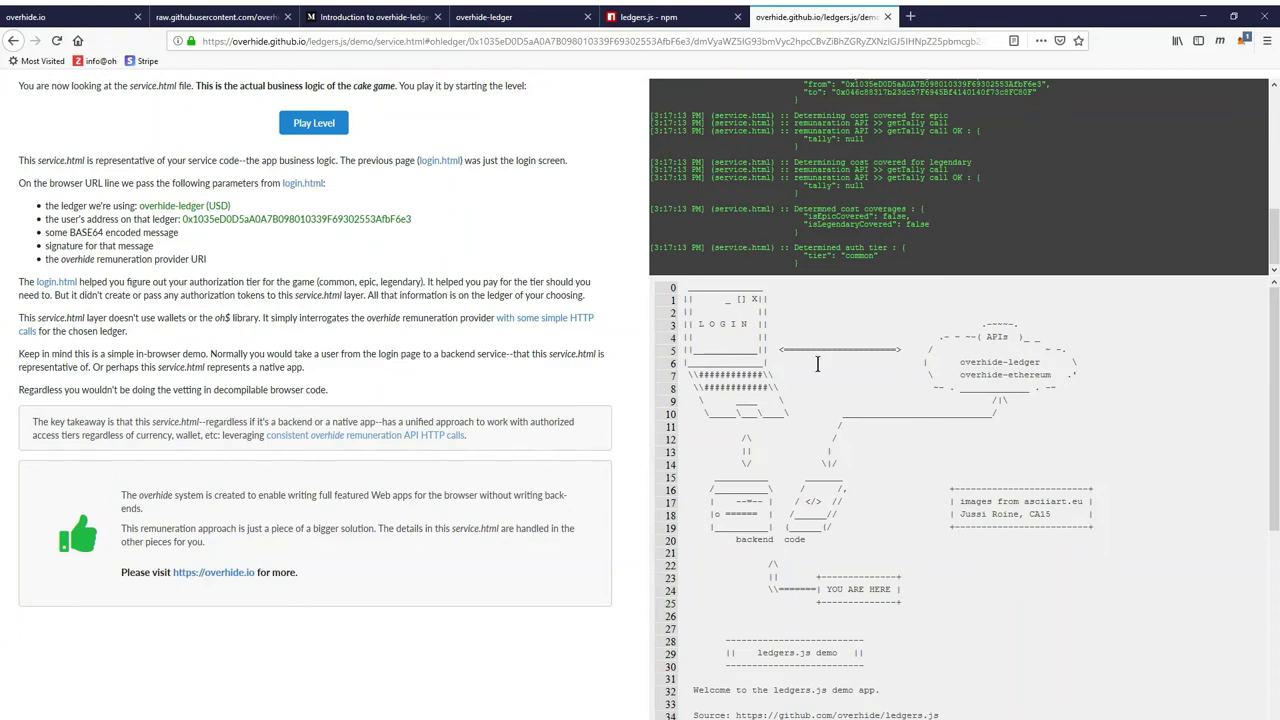
{"action": "scroll", "coordinate": [932, 519], "scroll_direction": "down", "scroll_amount": 5}
{"action": "scroll", "coordinate": [932, 519], "scroll_direction": "up", "scroll_amount": 3}
{"action": "scroll", "coordinate": [932, 519], "scroll_direction": "up", "scroll_amount": 2}
{"action": "left_click", "coordinate": [315, 124]}
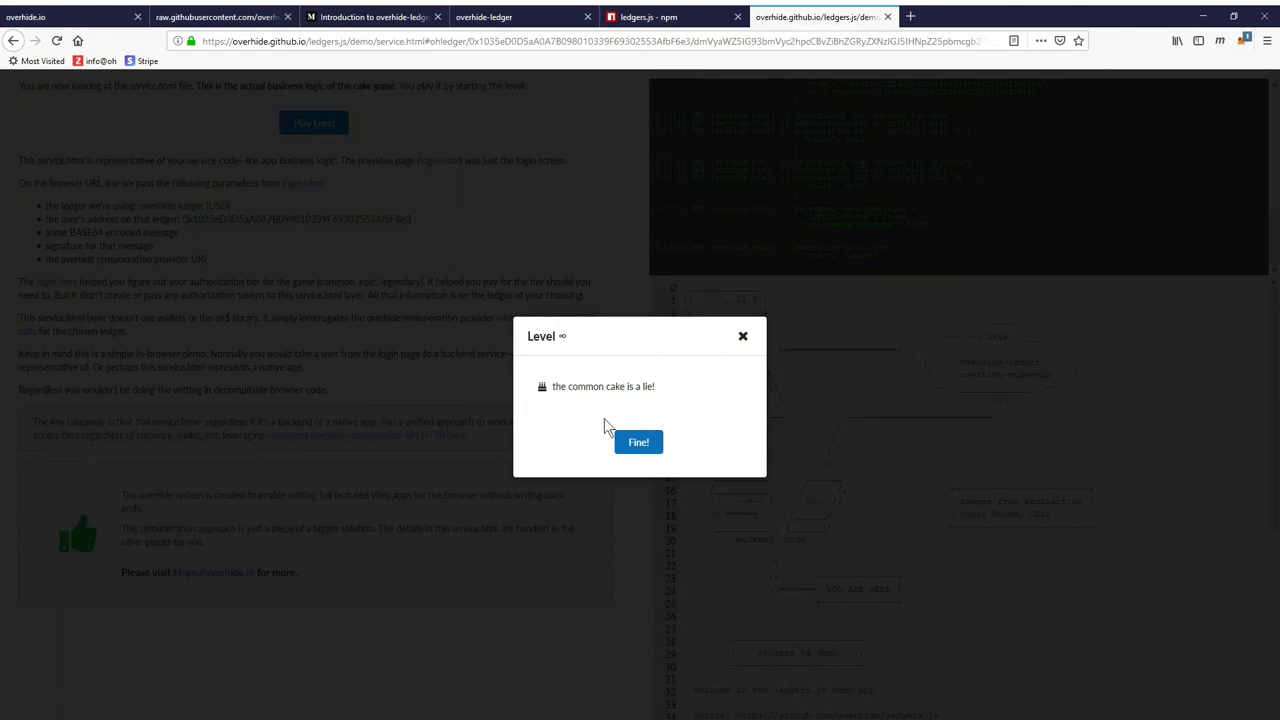
{"action": "left_click", "coordinate": [641, 452]}
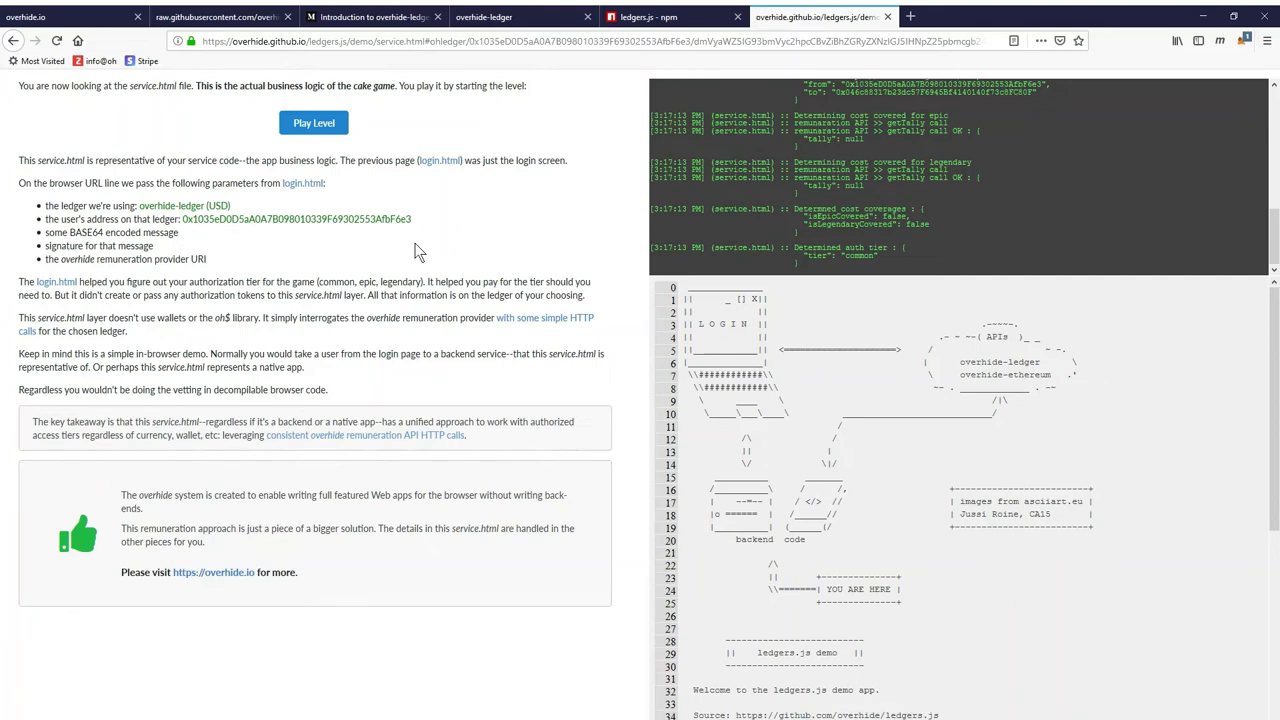
{"action": "left_click", "coordinate": [316, 124]}
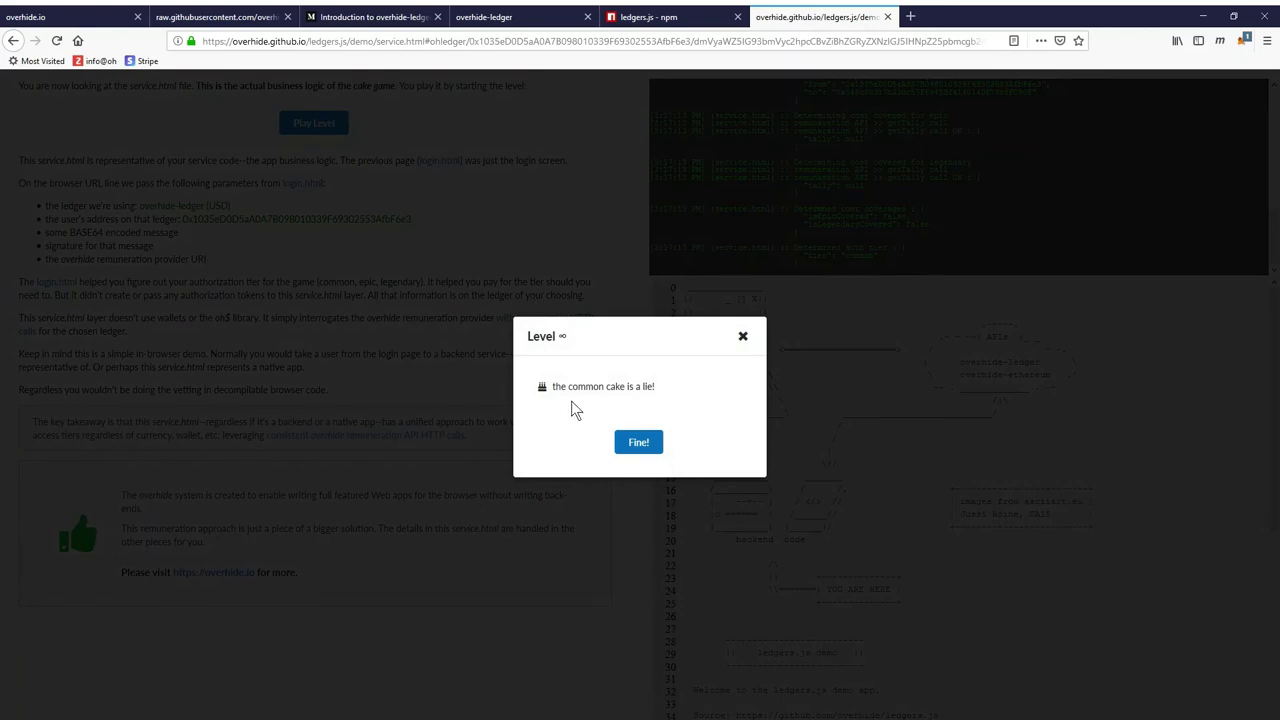
{"action": "left_click", "coordinate": [640, 443]}
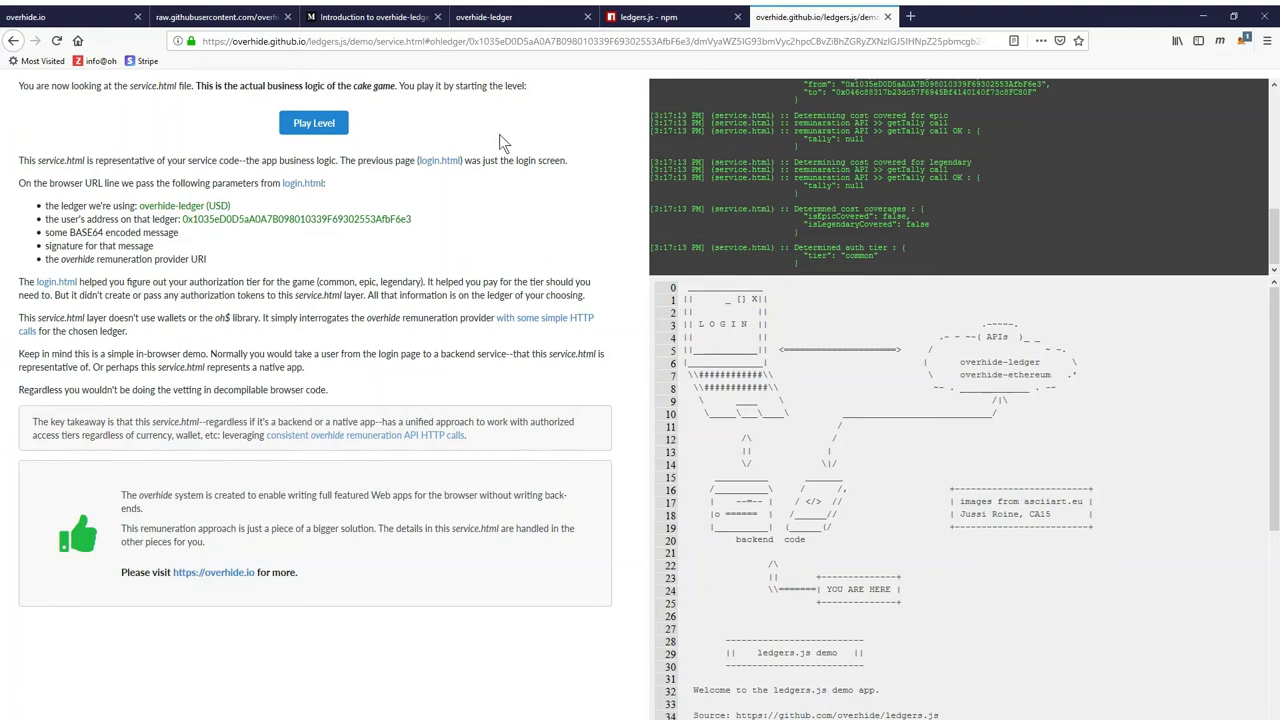
Return to login.html and switch the login to Ethereum
{"action": "left_click", "coordinate": [440, 161]}
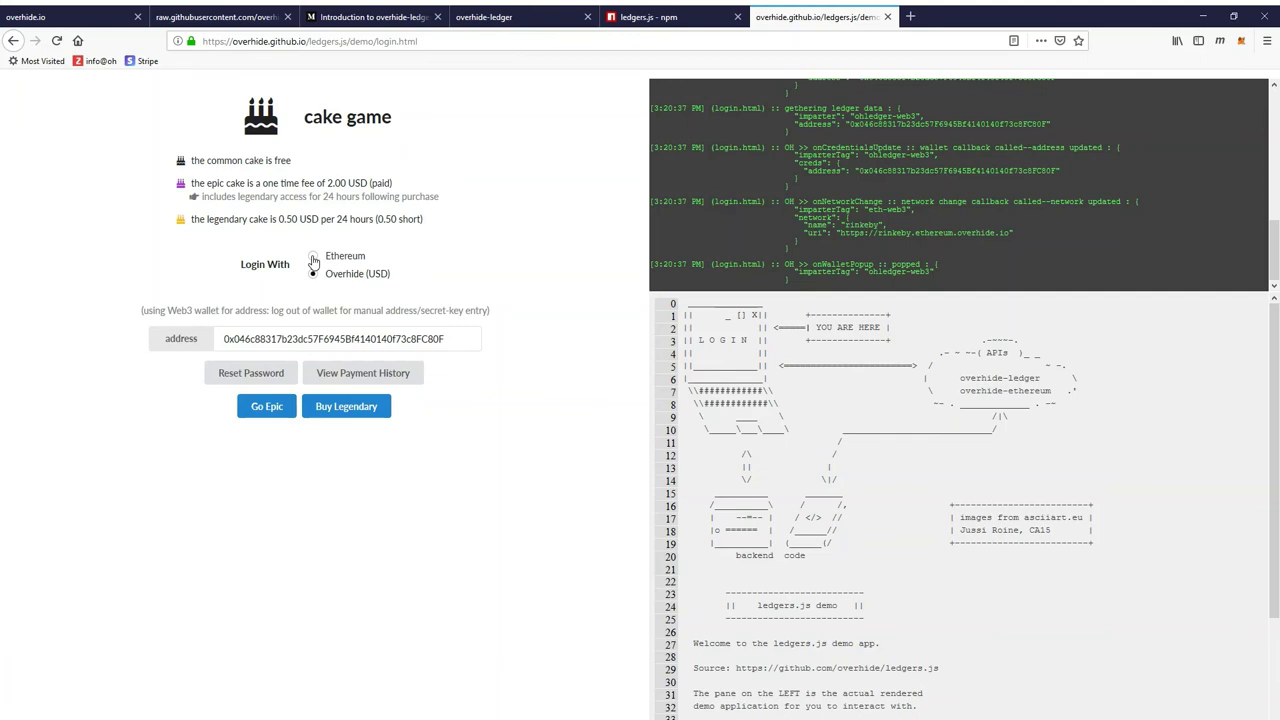
{"action": "left_click", "coordinate": [313, 258]}
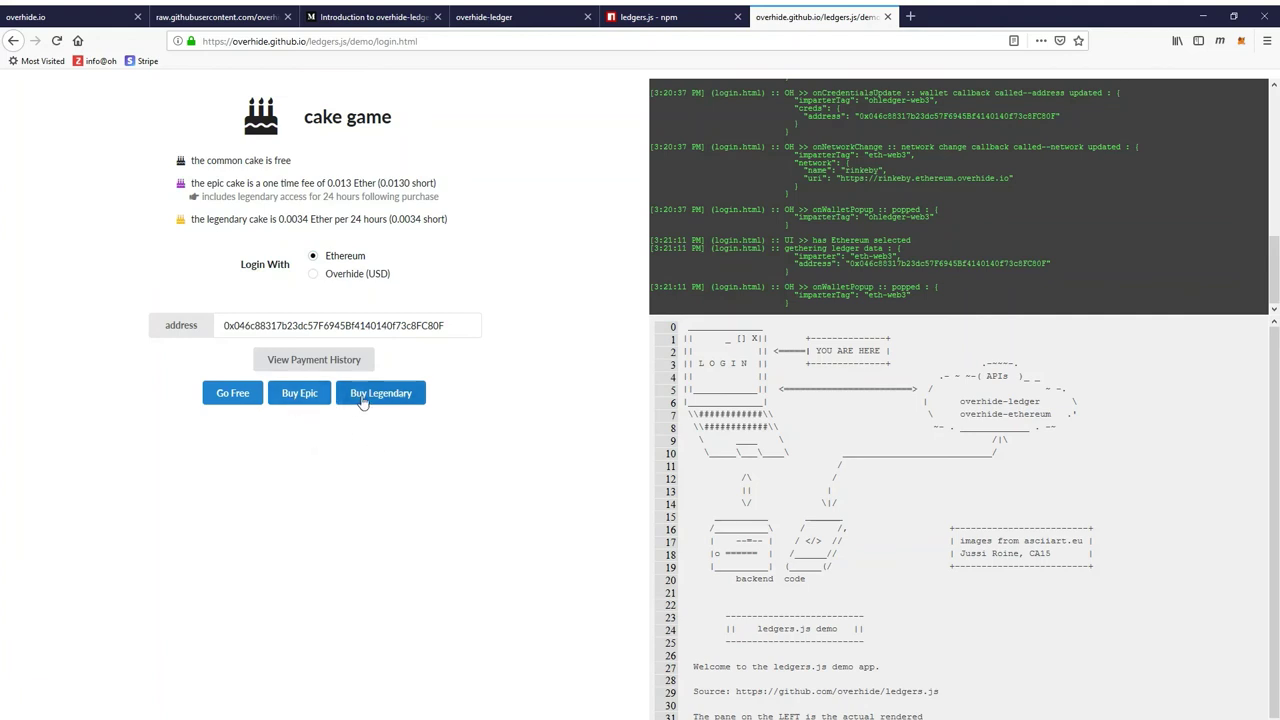
Start a paid cake purchase through the Ethereum wallet
{"action": "left_click", "coordinate": [295, 400]}
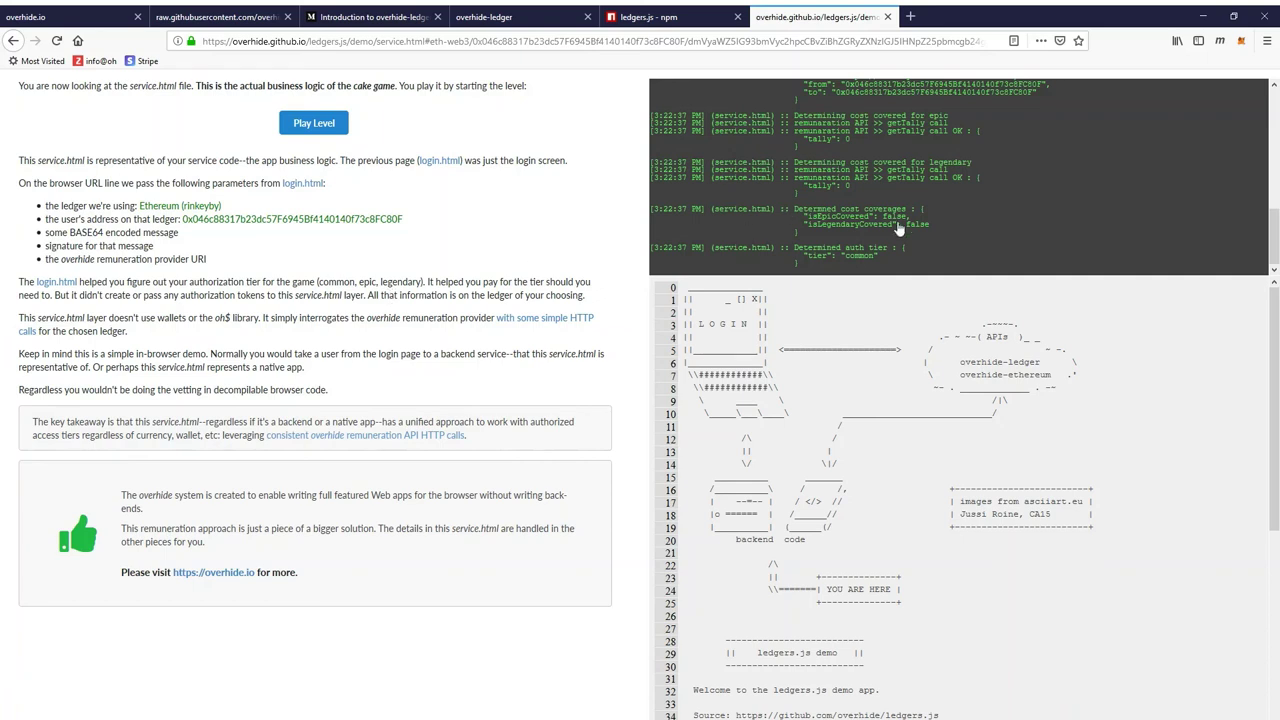
Scroll the service.html log console to review the ledger checks and the legendary tier result
{"action": "scroll", "coordinate": [898, 229], "scroll_direction": "up", "scroll_amount": 1}
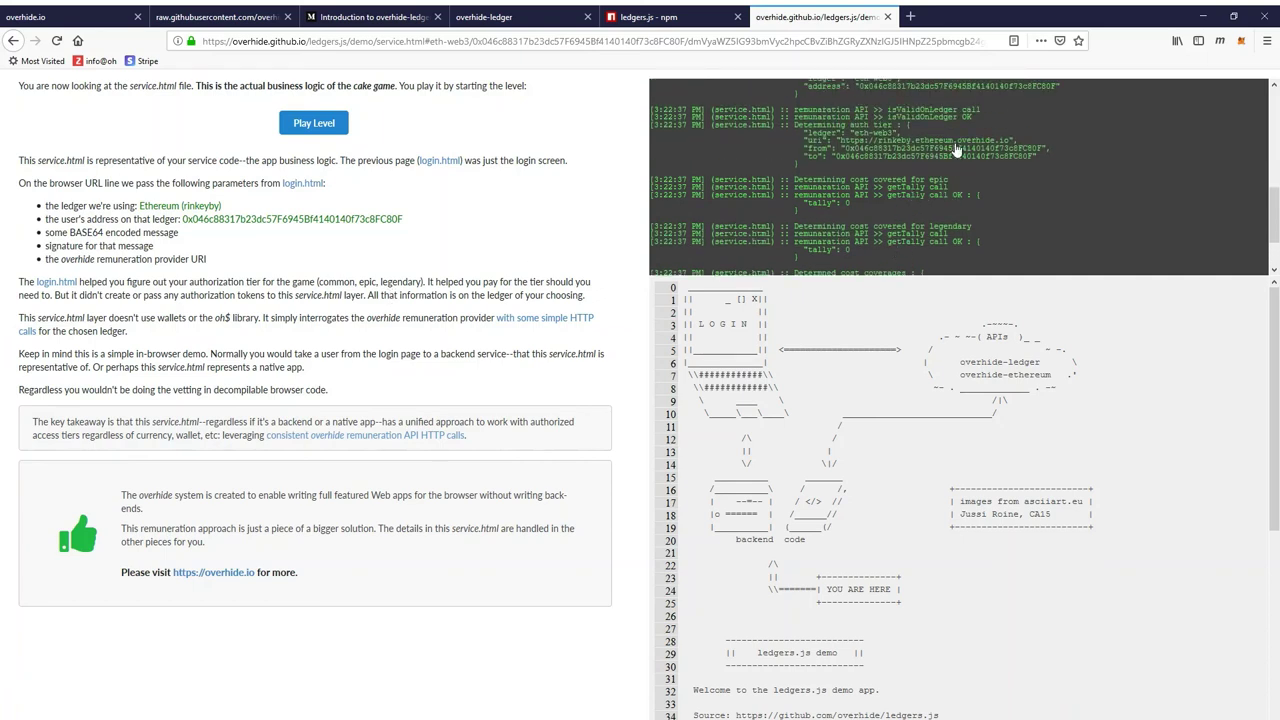
{"action": "scroll", "coordinate": [956, 152], "scroll_direction": "up", "scroll_amount": 2}
{"action": "scroll", "coordinate": [956, 150], "scroll_direction": "up", "scroll_amount": 2}
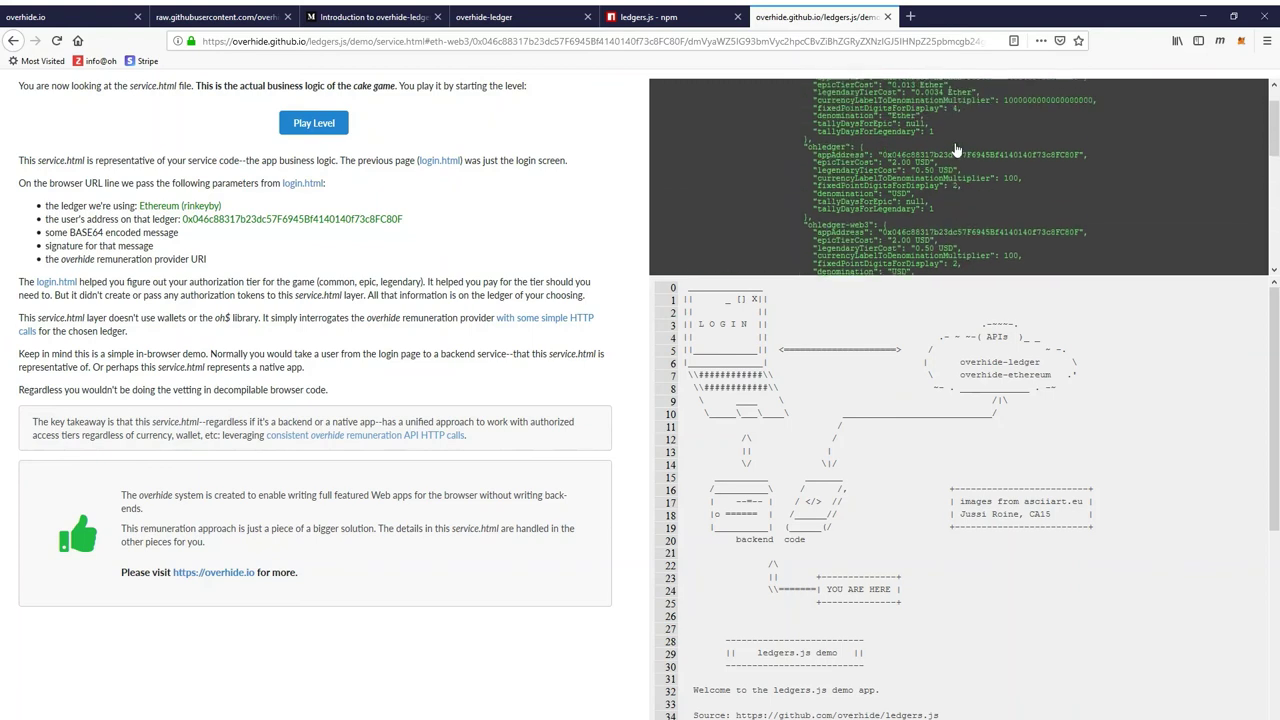
{"action": "scroll", "coordinate": [956, 152], "scroll_direction": "down", "scroll_amount": 3}
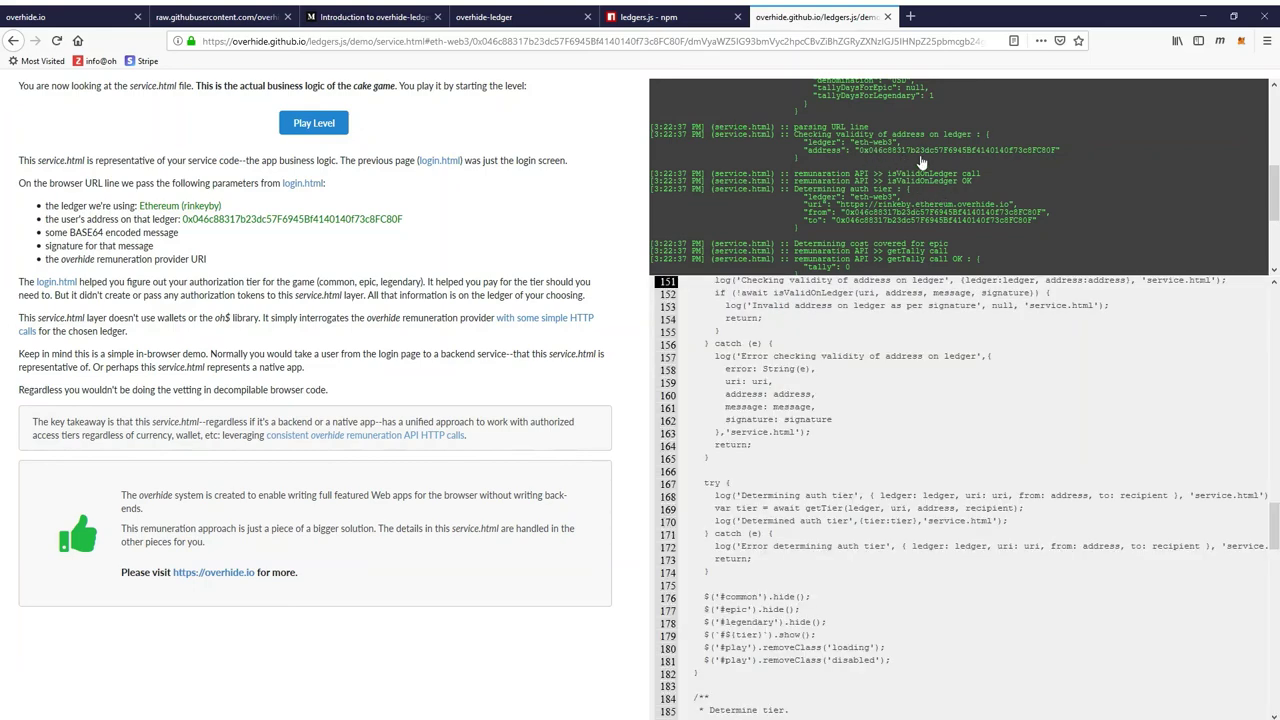
{"action": "scroll", "coordinate": [921, 172], "scroll_direction": "down", "scroll_amount": 2}
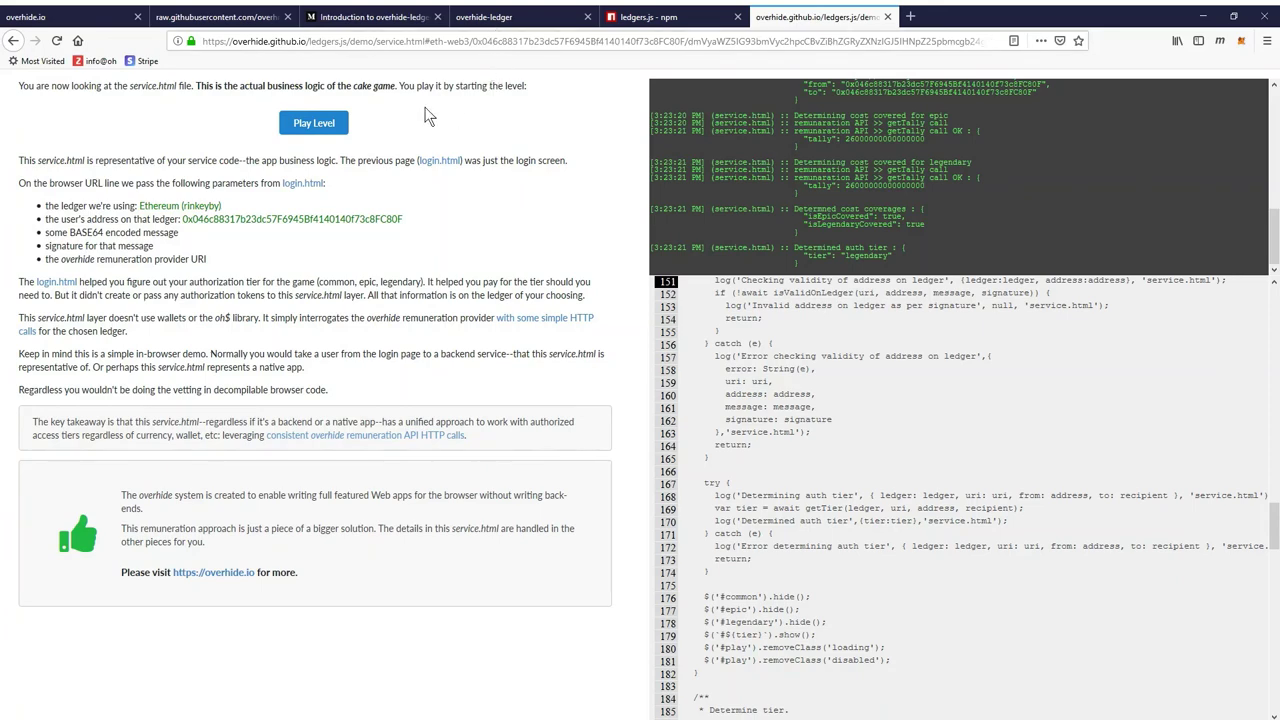
{"action": "left_click", "coordinate": [340, 126]}
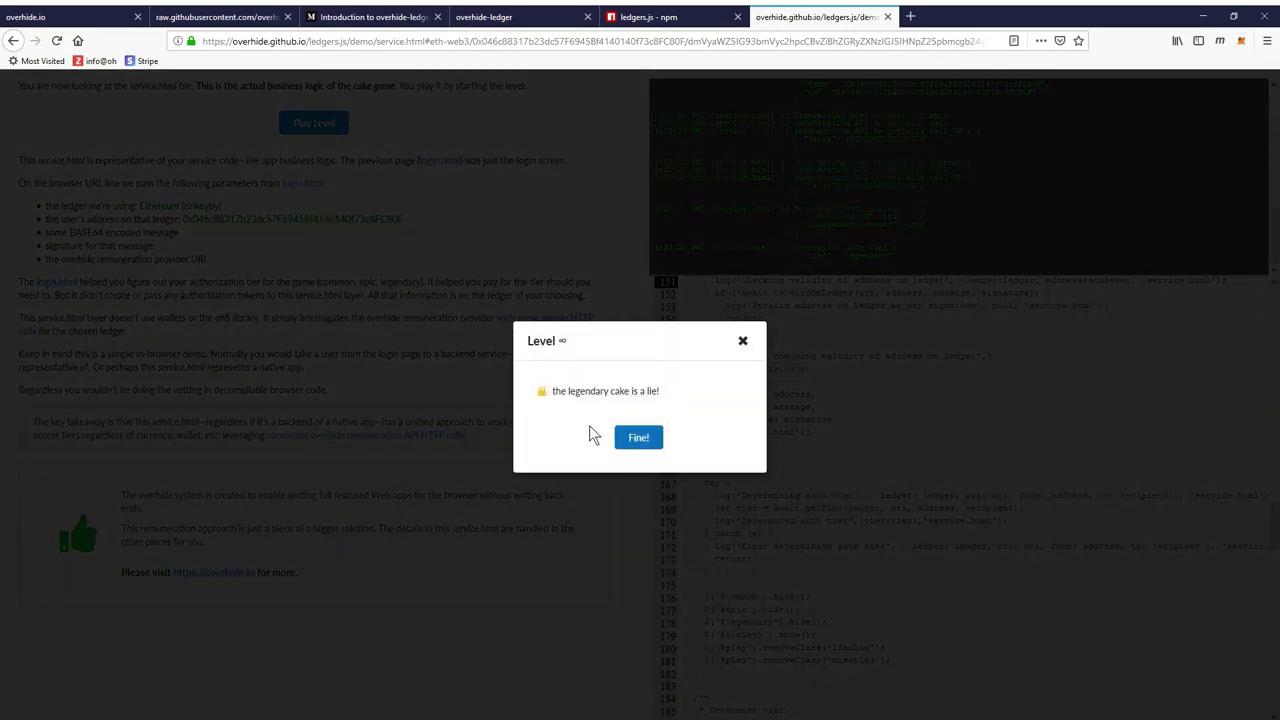
{"action": "left_click", "coordinate": [650, 441]}
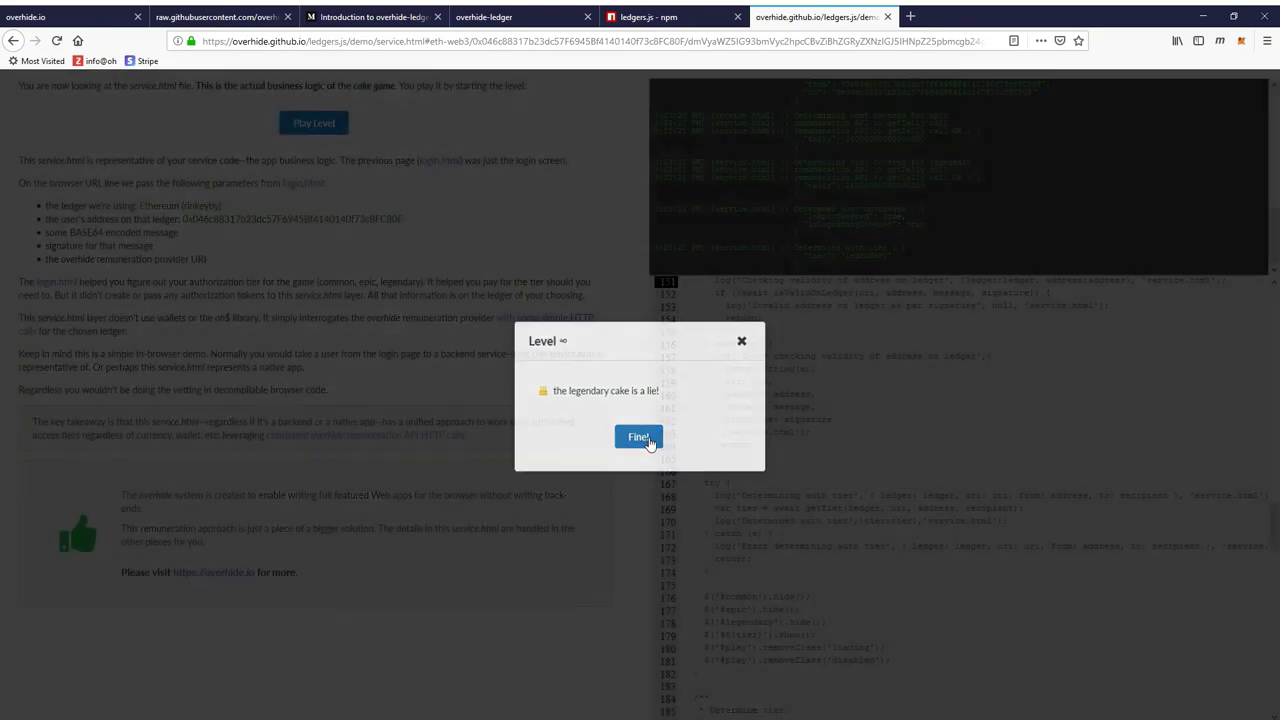